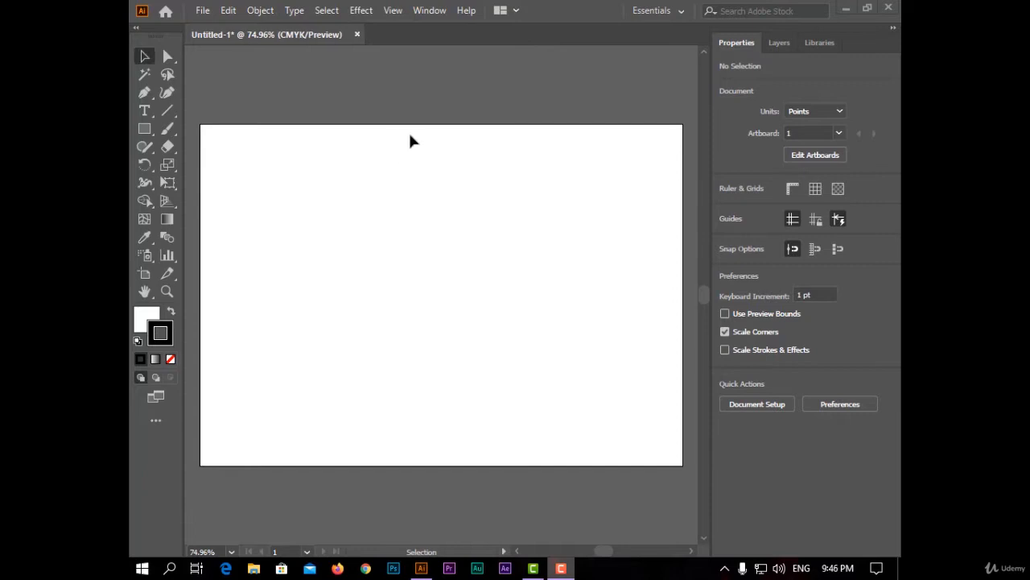
Open the Pattern Options settings to view them, and close them again.
{"action": "left_click", "coordinate": [439, 17]}
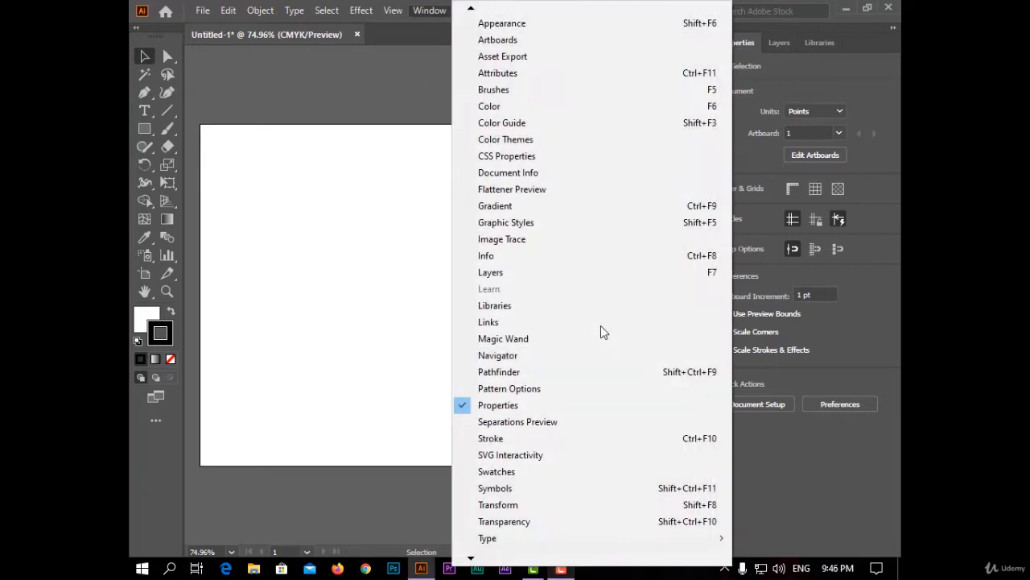
{"action": "left_click", "coordinate": [633, 390]}
{"action": "left_click_drag", "start_coordinate": [657, 113], "coordinate": [636, 106]}
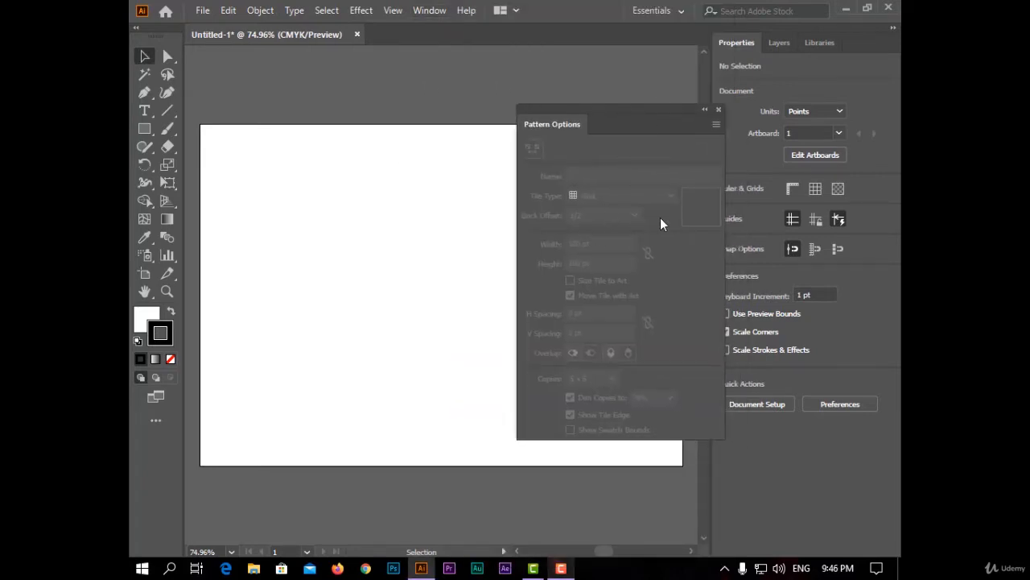
{"action": "left_click", "coordinate": [719, 111]}
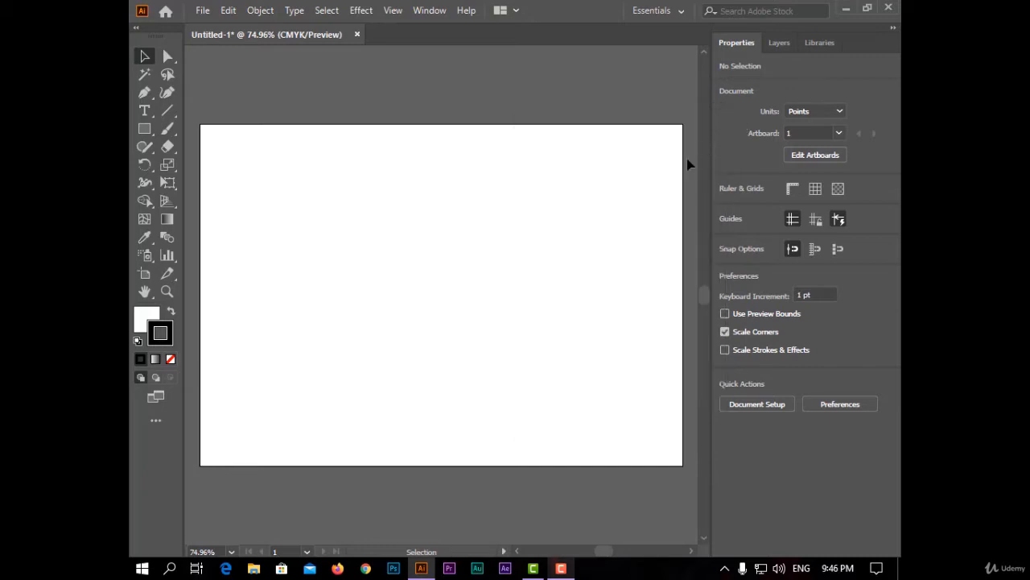
Display the document's swatches and draw a rectangle about 492 by 370 pt on the artboard.
{"action": "left_click", "coordinate": [427, 14]}
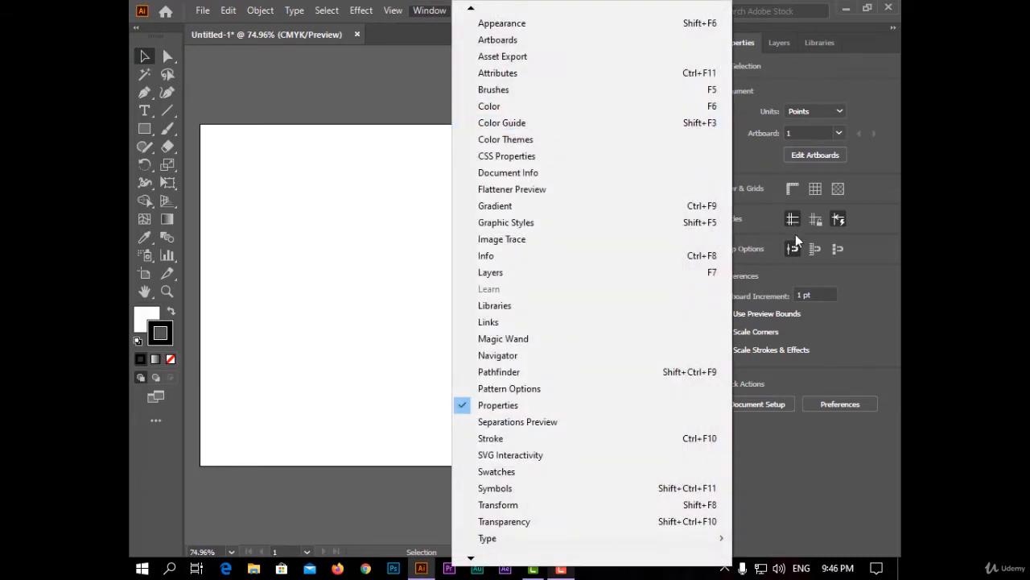
{"action": "left_click", "coordinate": [585, 472]}
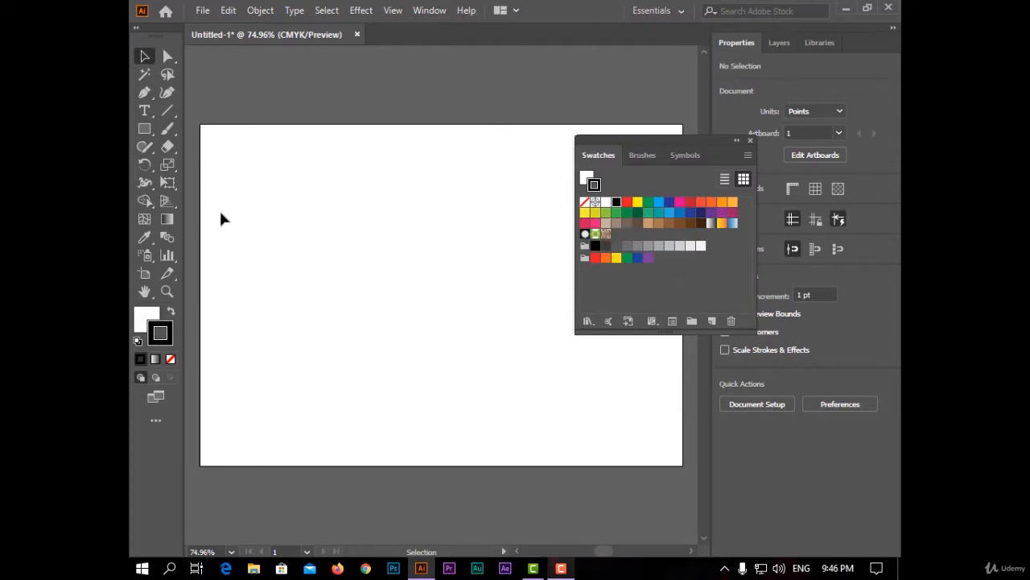
{"action": "left_click", "coordinate": [144, 129]}
{"action": "left_click_drag", "start_coordinate": [246, 158], "coordinate": [528, 371]}
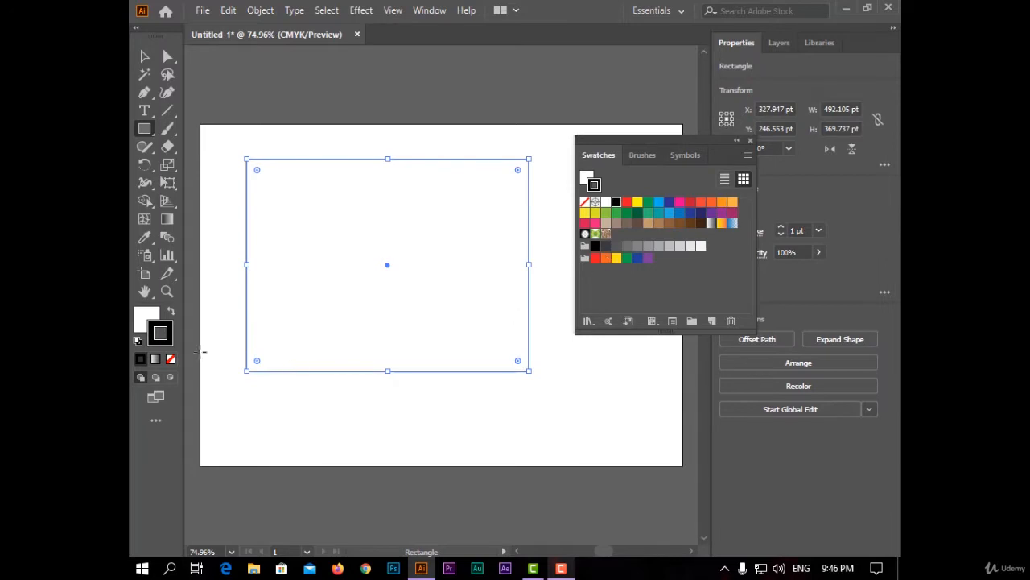
Fill the rectangle with the brown swirl pattern swatch, and replace that fill with the green floral pattern swatch.
{"action": "left_click", "coordinate": [607, 236]}
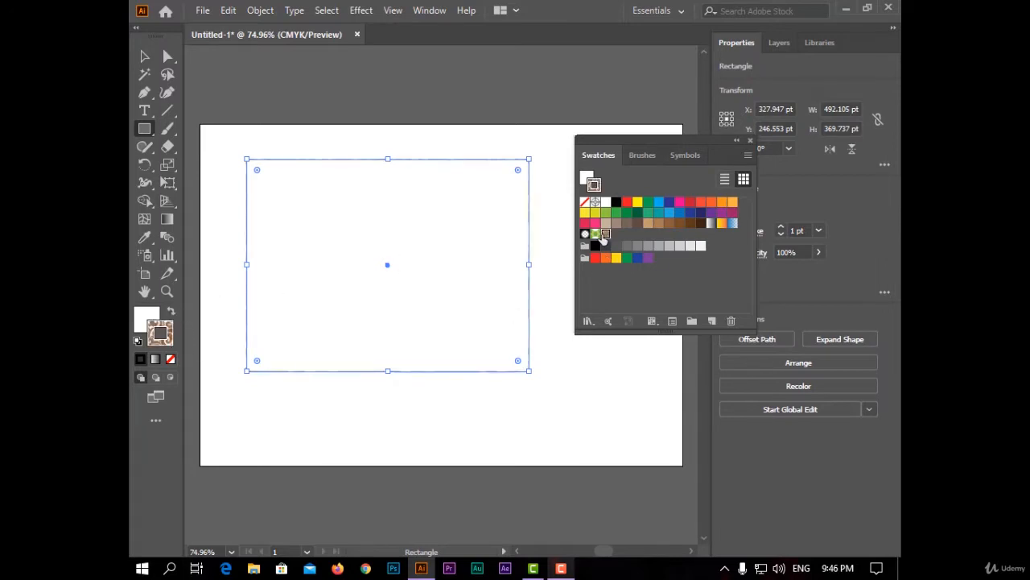
{"action": "left_click", "coordinate": [170, 311]}
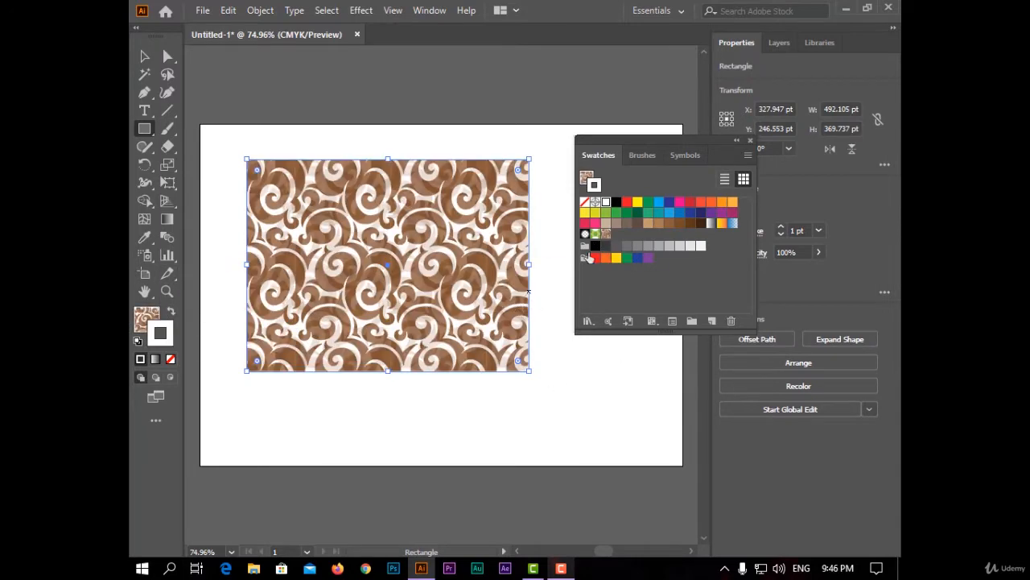
{"action": "left_click", "coordinate": [595, 234]}
{"action": "left_click", "coordinate": [170, 313]}
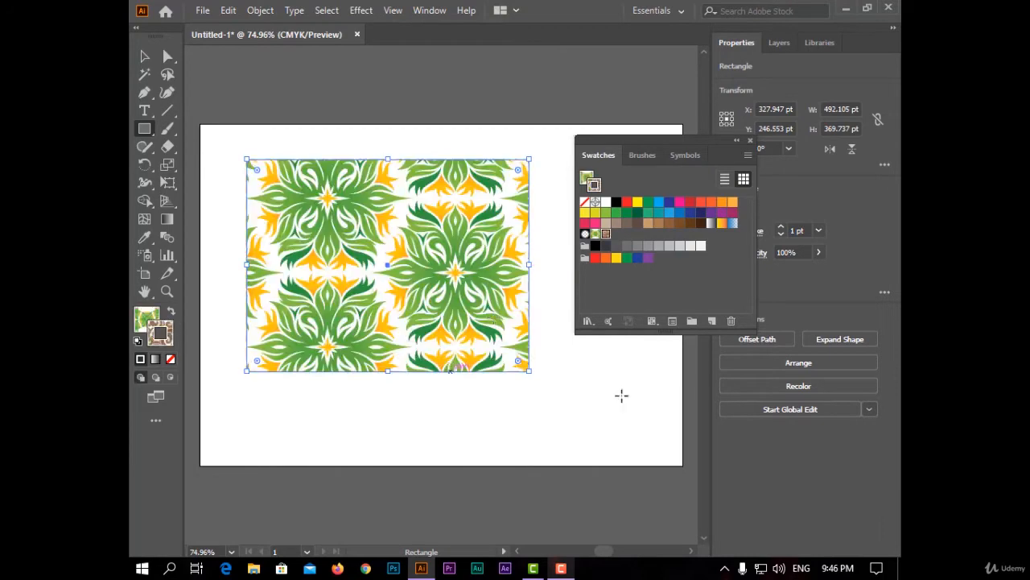
Close the swatches, delete the pattern-filled rectangle and restore the default fill and stroke.
{"action": "left_click", "coordinate": [751, 141]}
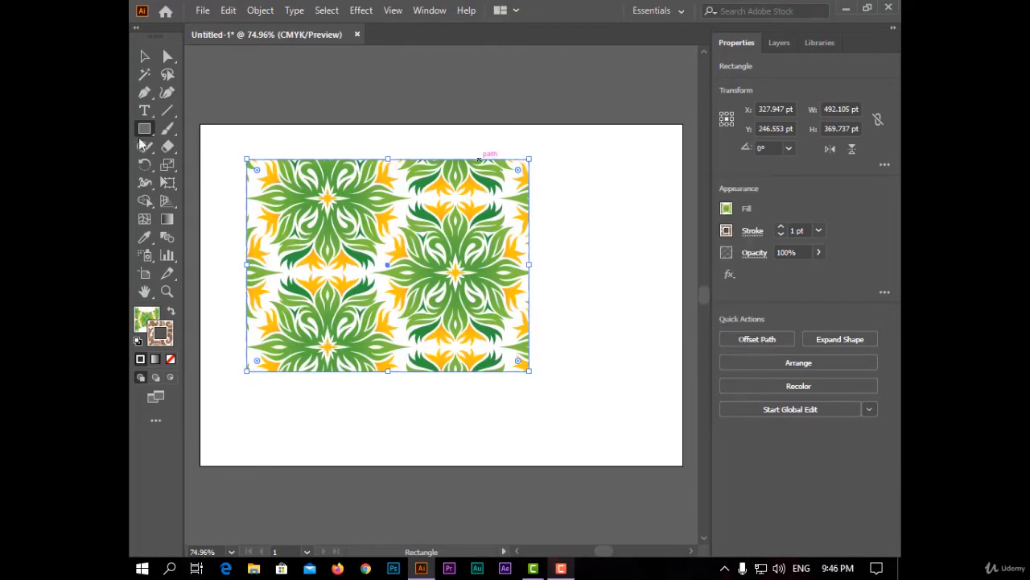
{"action": "left_click", "coordinate": [149, 58]}
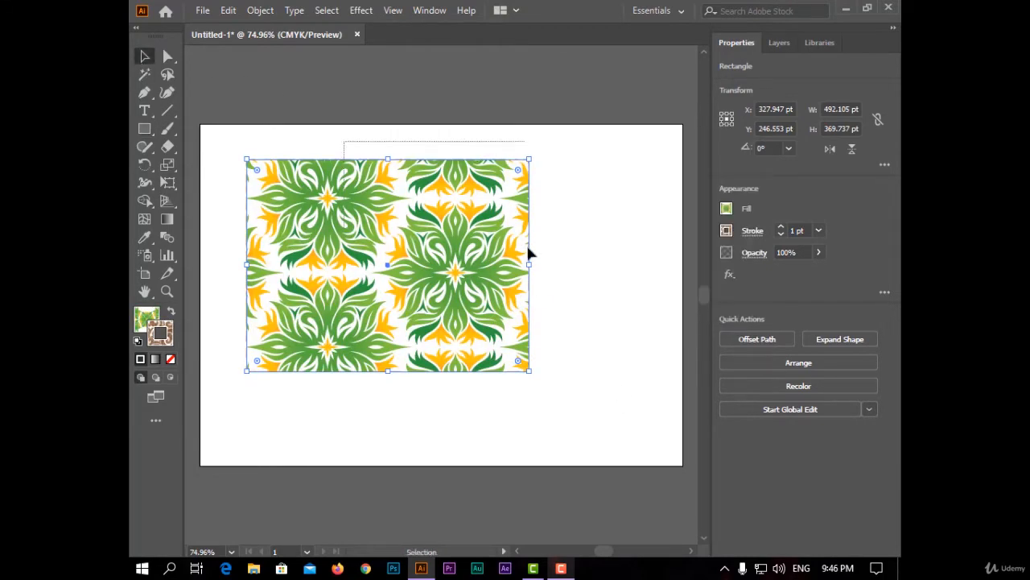
{"action": "key", "text": "Delete"}
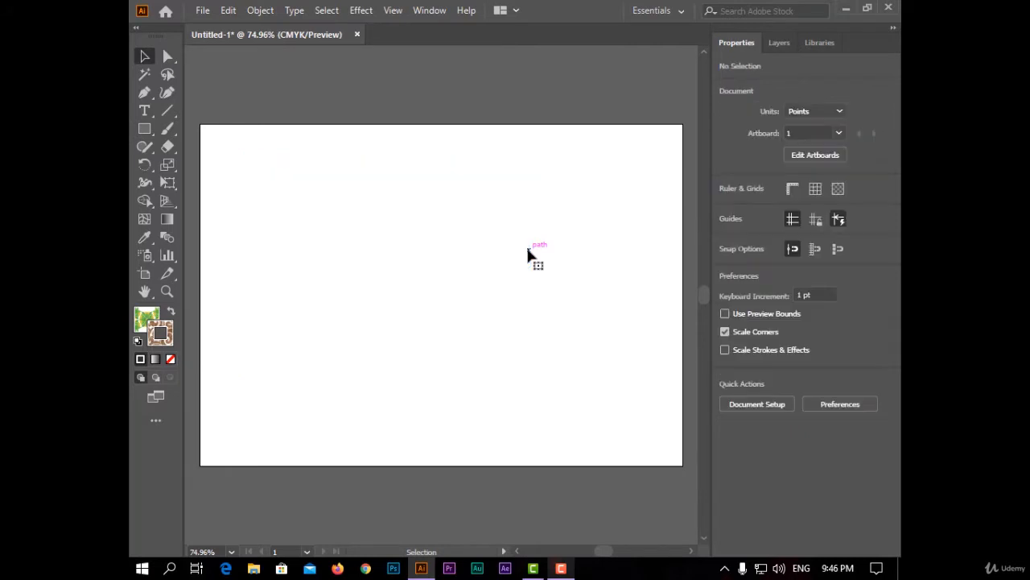
{"action": "left_click", "coordinate": [138, 341]}
{"action": "left_click", "coordinate": [144, 131]}
{"action": "left_click_drag", "start_coordinate": [144, 133], "coordinate": [216, 131]}
{"action": "left_click_drag", "start_coordinate": [340, 194], "coordinate": [512, 367]}
{"action": "key", "text": "ctrl+z"}
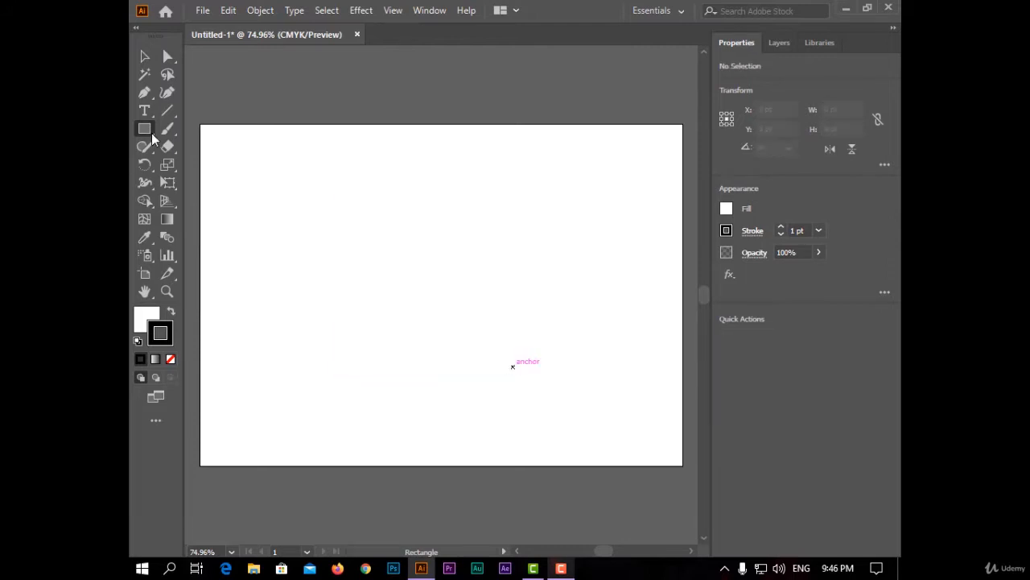
Draw a circle about 286 pt in diameter with the Ellipse tool near the middle of the artboard.
{"action": "left_click_drag", "start_coordinate": [145, 132], "coordinate": [196, 167]}
{"action": "left_click_drag", "start_coordinate": [375, 225], "coordinate": [516, 390]}
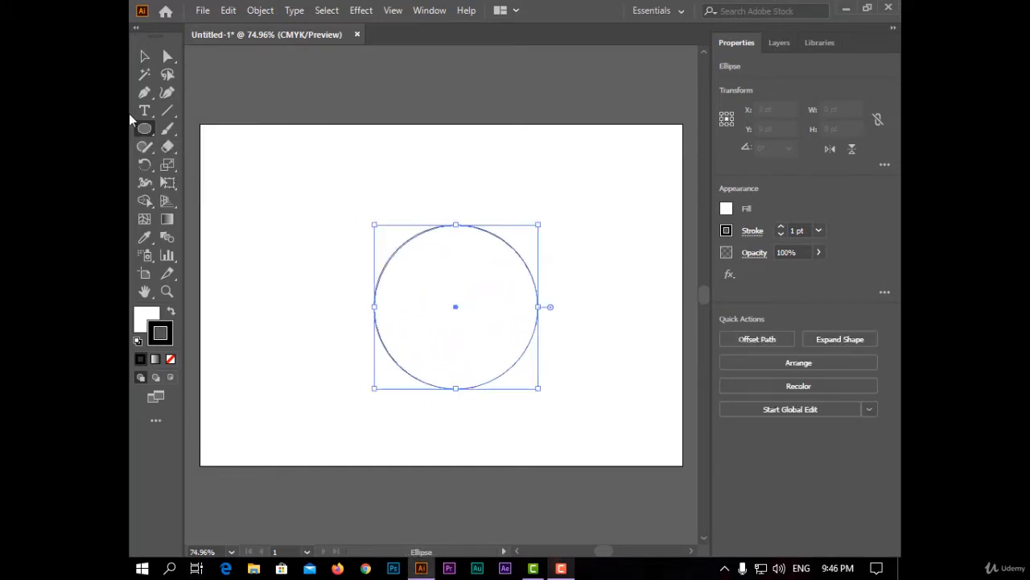
{"action": "left_click", "coordinate": [145, 56]}
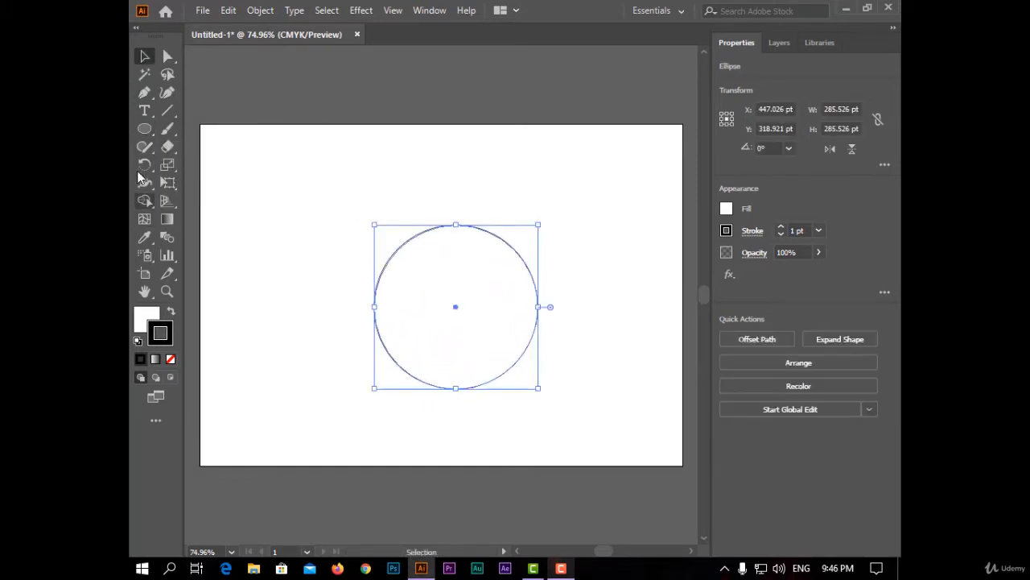
Draw a rectangle about 167 by 193 pt inside the circle and strongly round all four corners.
{"action": "left_click", "coordinate": [145, 128]}
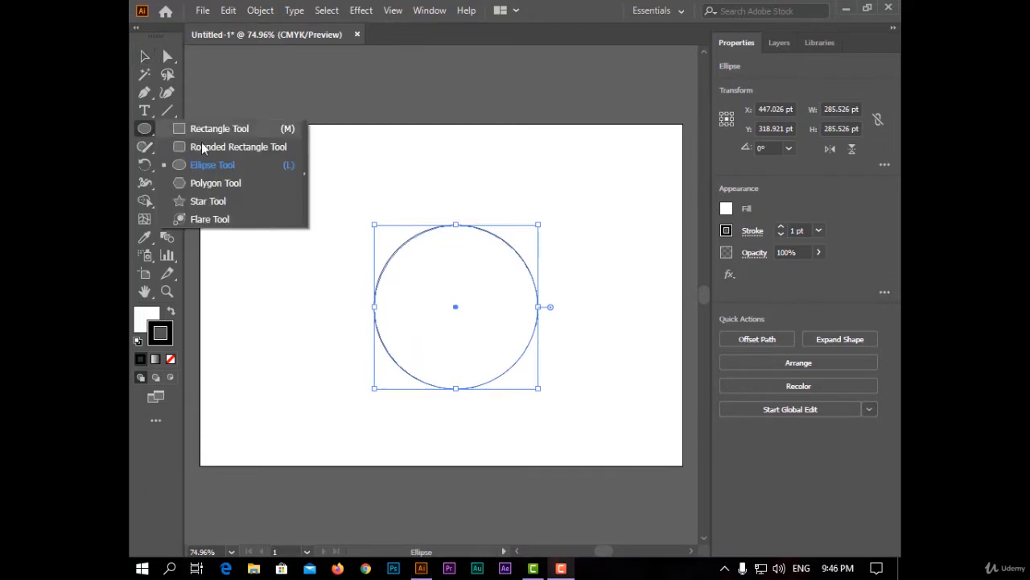
{"action": "left_click", "coordinate": [271, 130]}
{"action": "mouse_move", "coordinate": [409, 251]}
{"action": "left_mouse_down"}
{"action": "mouse_move", "coordinate": [515, 347]}
{"action": "mouse_move", "coordinate": [504, 363]}
{"action": "left_mouse_up"}
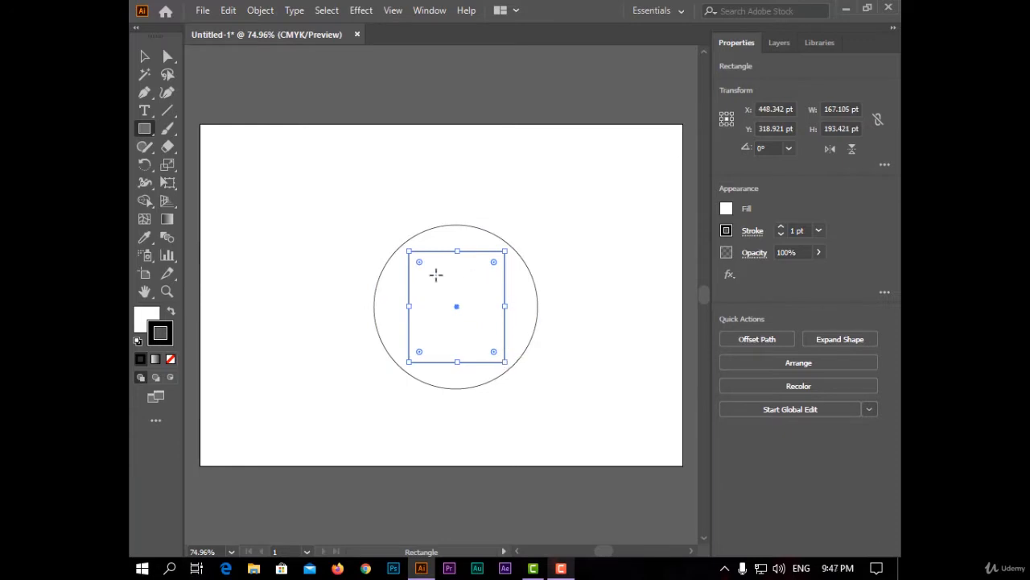
{"action": "left_click", "coordinate": [168, 55]}
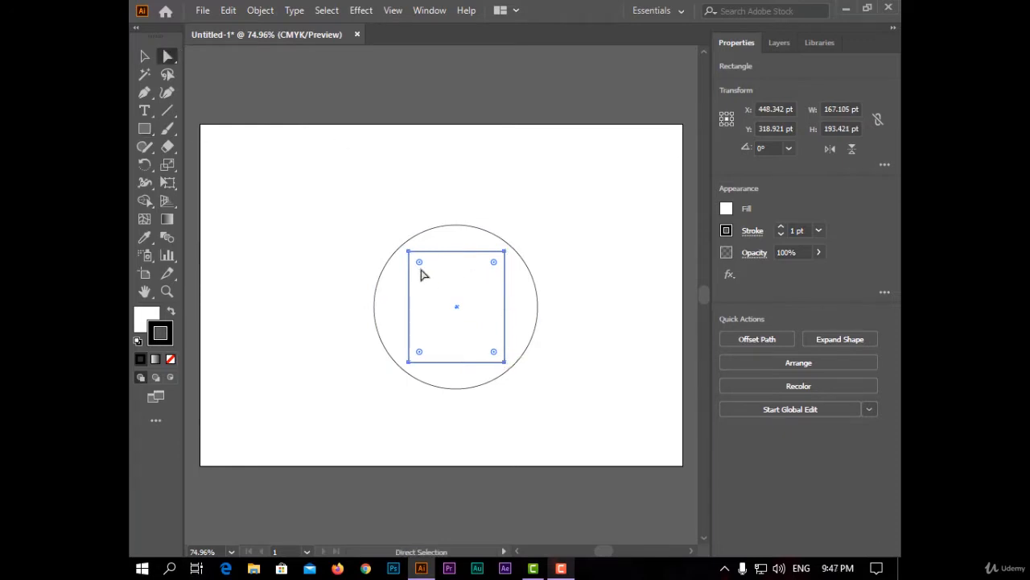
{"action": "left_click_drag", "start_coordinate": [420, 263], "coordinate": [451, 301]}
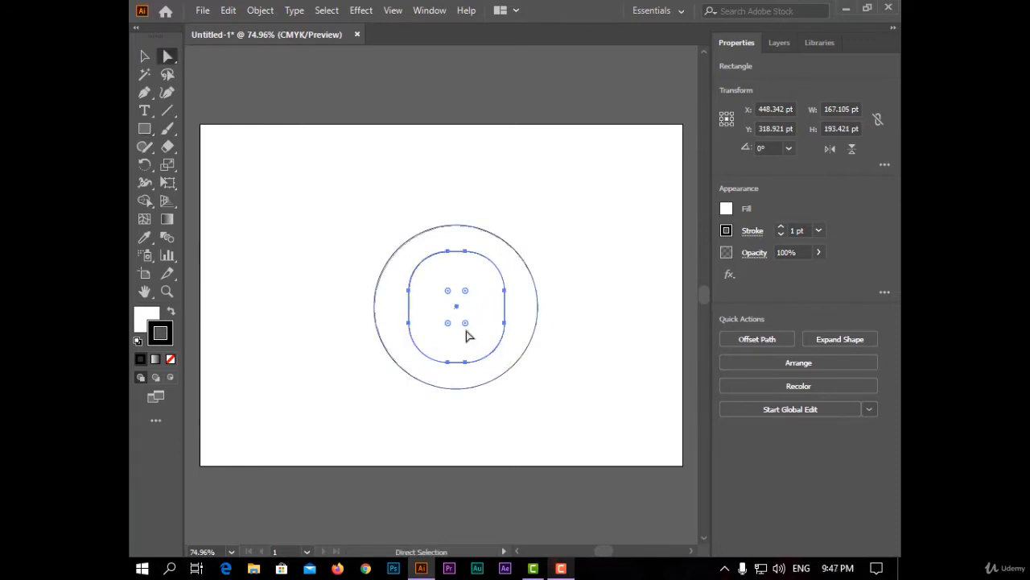
Draw an upright ellipse about 87 by 104 pt inside the rounded rectangle.
{"action": "left_click_drag", "start_coordinate": [145, 128], "coordinate": [250, 169]}
{"action": "left_click_drag", "start_coordinate": [433, 280], "coordinate": [483, 339]}
{"action": "left_click", "coordinate": [143, 56]}
Align all three shapes to the horizontal and vertical center of the artboard, and deselect them.
{"action": "left_click_drag", "start_coordinate": [541, 215], "coordinate": [349, 392]}
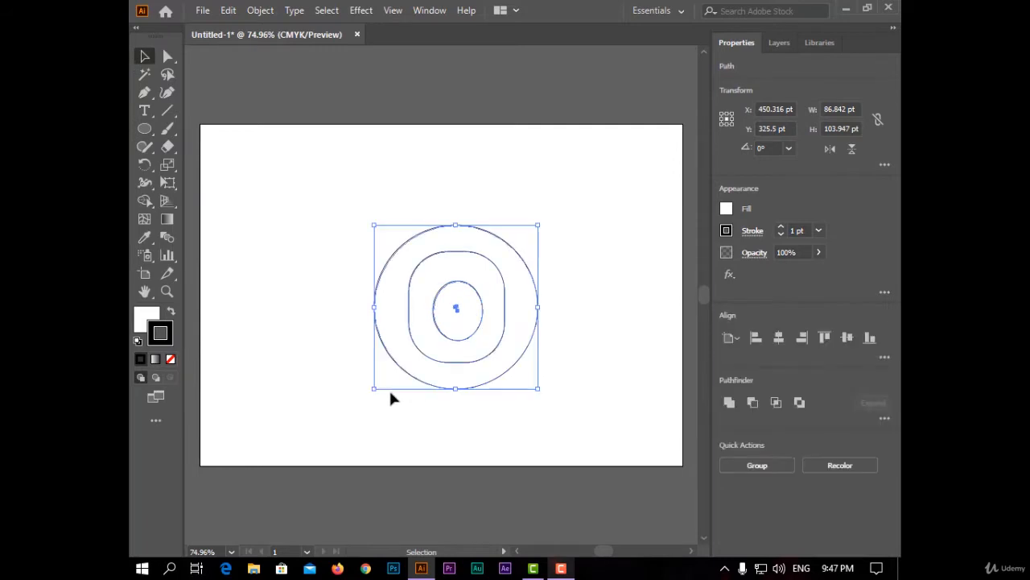
{"action": "left_click", "coordinate": [777, 338]}
{"action": "left_click", "coordinate": [846, 338]}
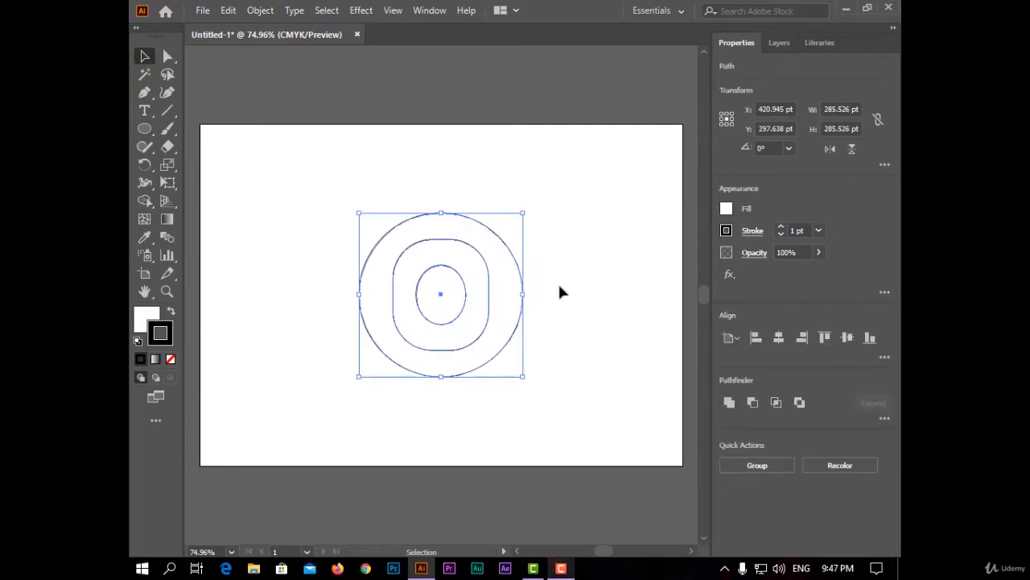
{"action": "left_click", "coordinate": [605, 286]}
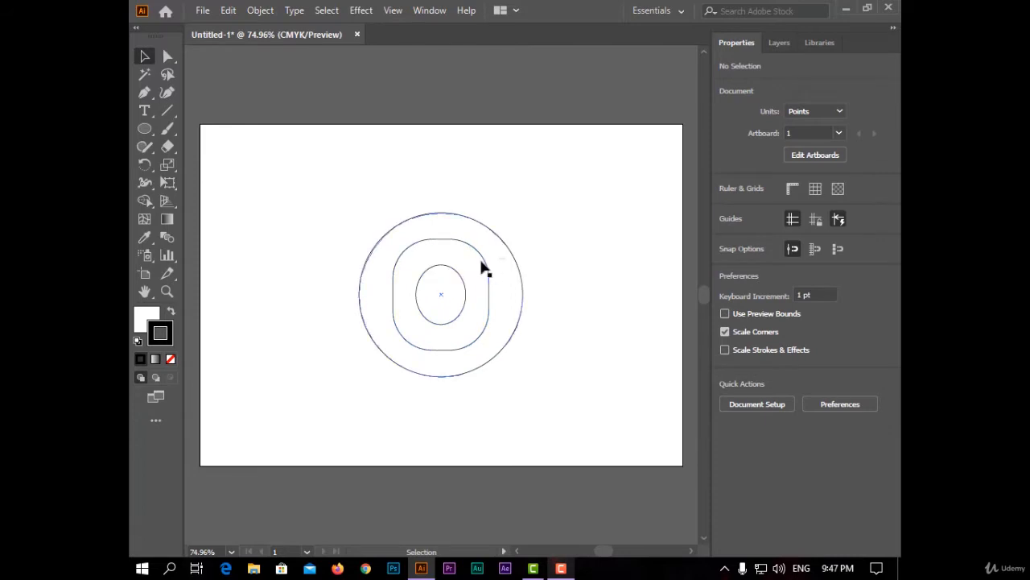
Remove the outer circle's stroke and fill it with dark blue.
{"action": "left_click", "coordinate": [510, 258]}
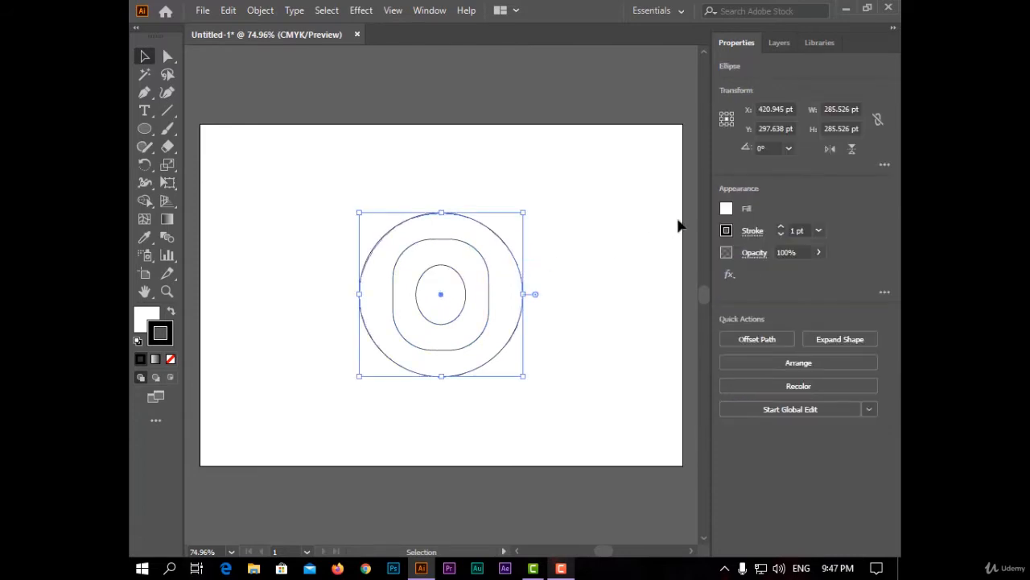
{"action": "left_click", "coordinate": [727, 231]}
{"action": "left_click", "coordinate": [562, 284]}
{"action": "left_click", "coordinate": [728, 208]}
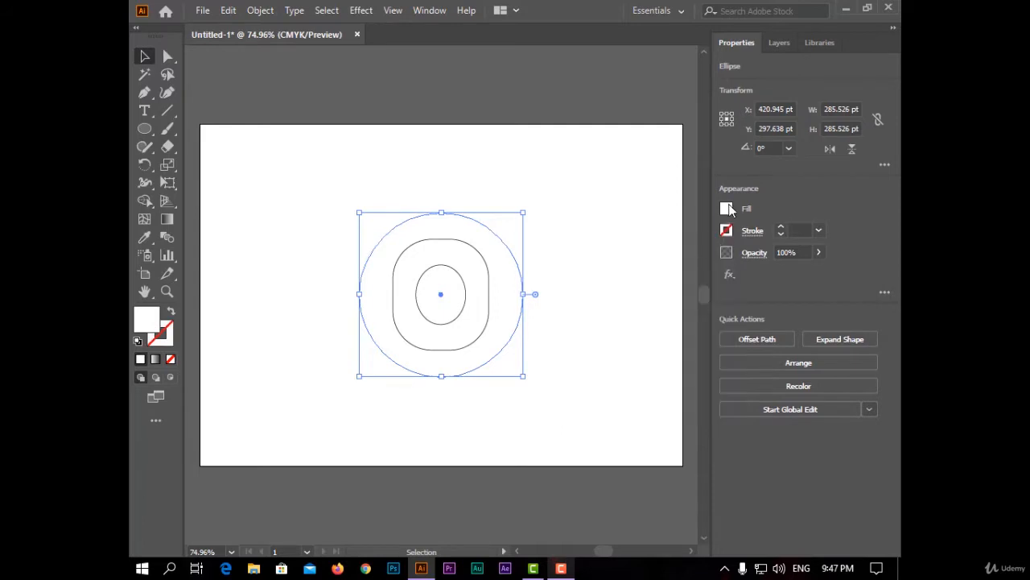
{"action": "left_click", "coordinate": [727, 210]}
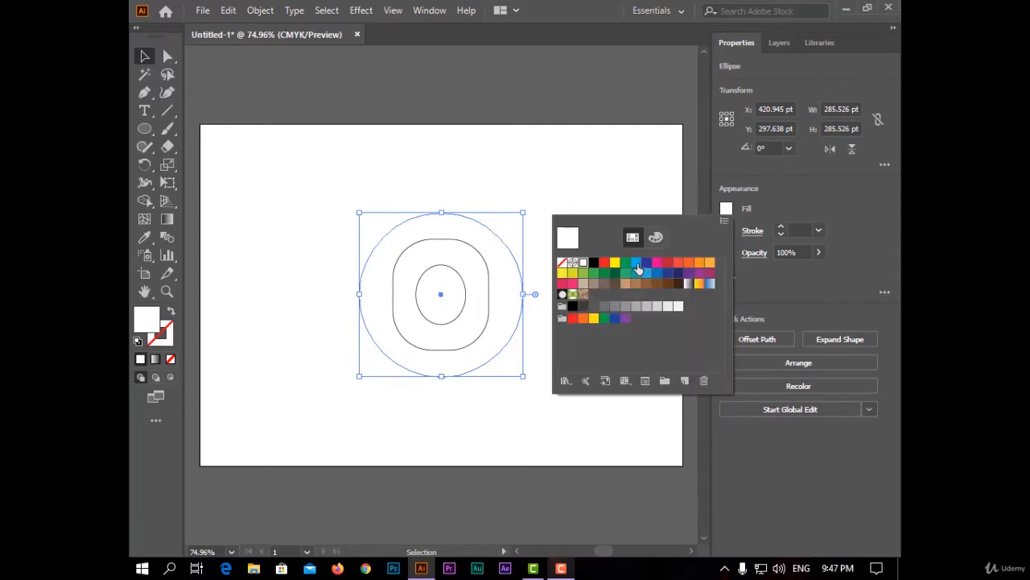
{"action": "left_click", "coordinate": [645, 266]}
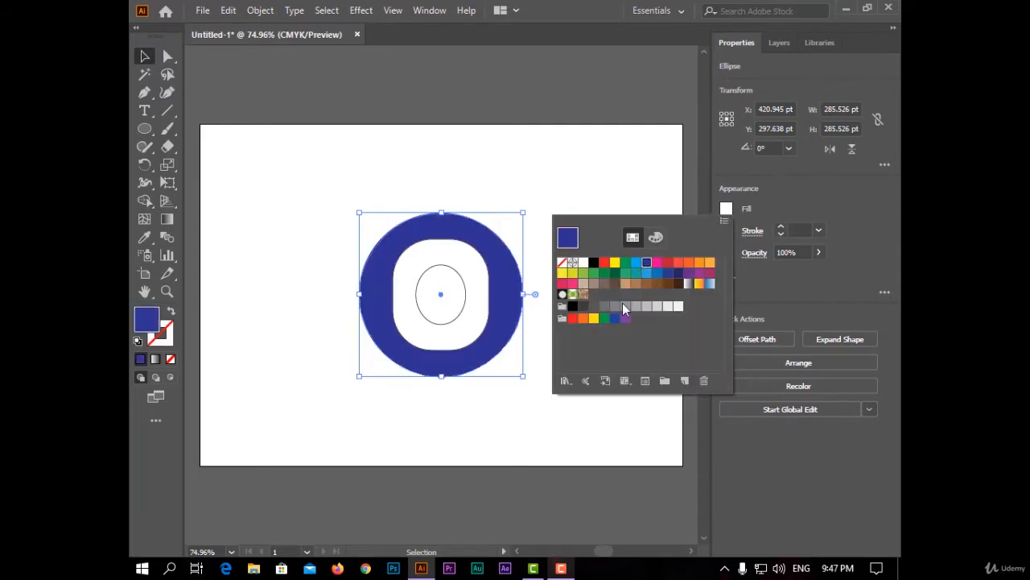
Fill the rounded rectangle with yellow.
{"action": "left_click", "coordinate": [483, 329]}
{"action": "left_click", "coordinate": [726, 209]}
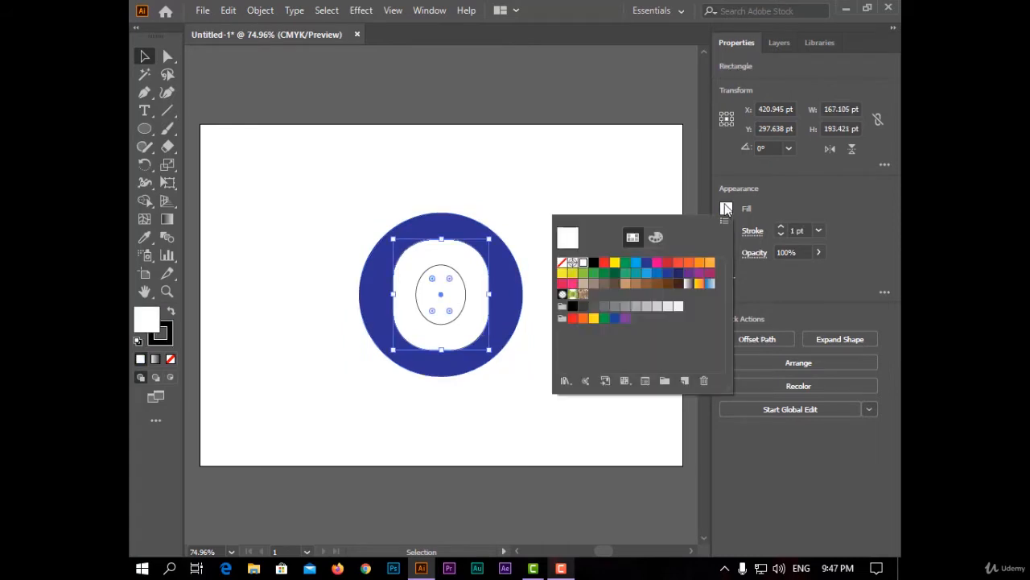
{"action": "left_click", "coordinate": [594, 319]}
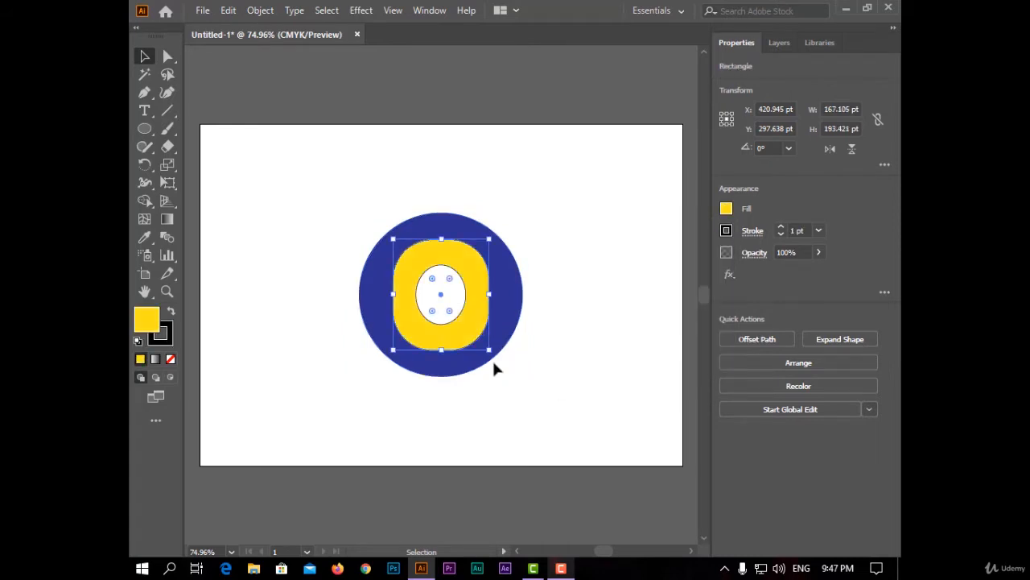
Remove the stroke from the white inner ellipse and from the yellow rounded rectangle, and deselect the artwork.
{"action": "left_click", "coordinate": [461, 299]}
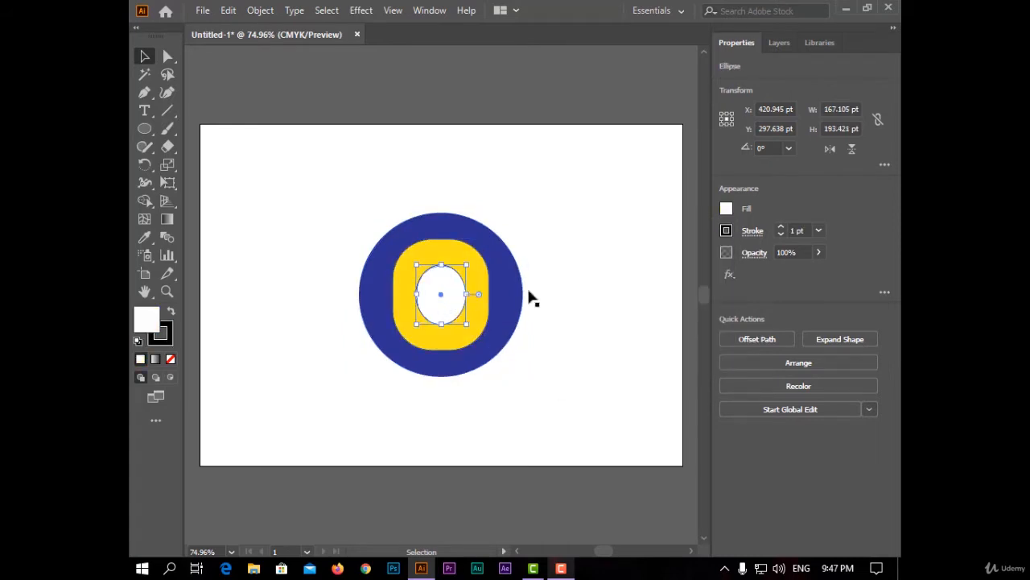
{"action": "left_click", "coordinate": [726, 209]}
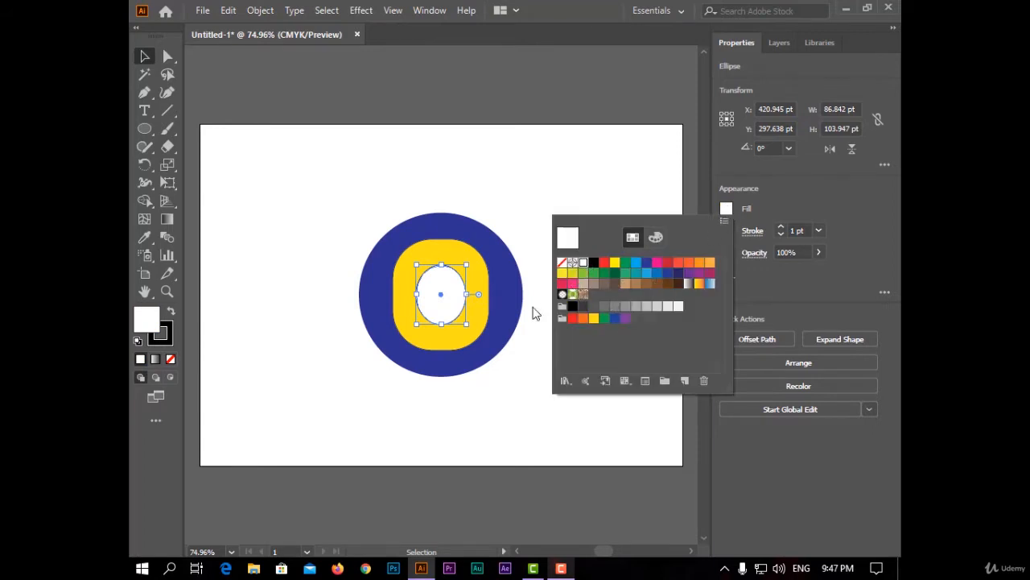
{"action": "left_click", "coordinate": [788, 282]}
{"action": "left_click", "coordinate": [726, 231]}
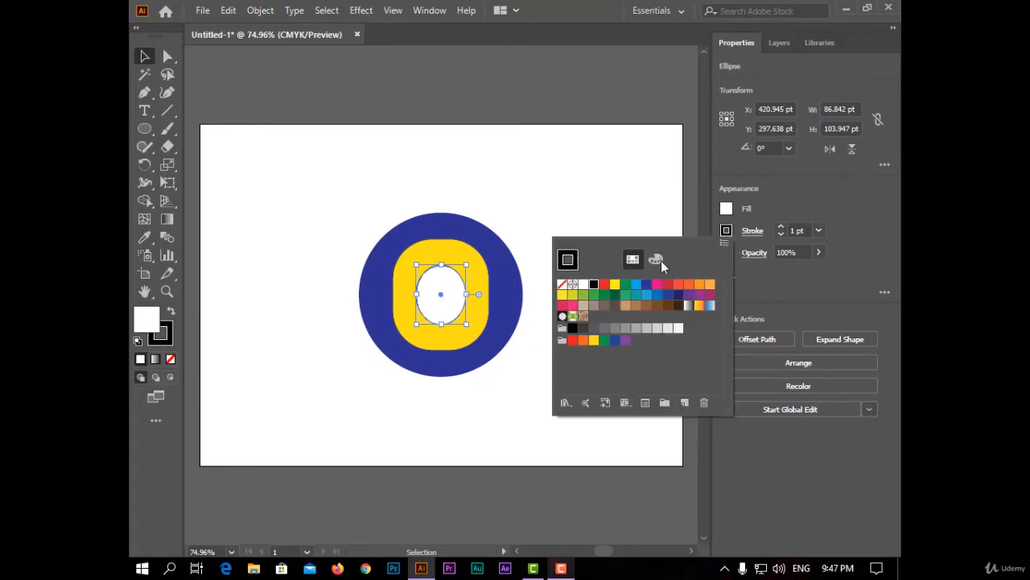
{"action": "left_click", "coordinate": [562, 288]}
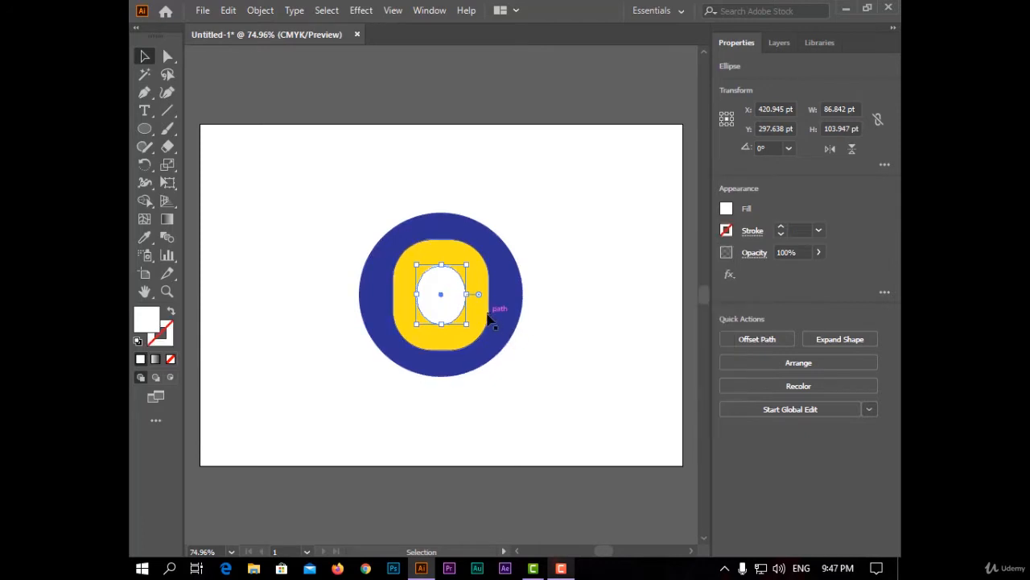
{"action": "left_click", "coordinate": [485, 317]}
{"action": "left_click", "coordinate": [726, 231]}
{"action": "left_click", "coordinate": [563, 285]}
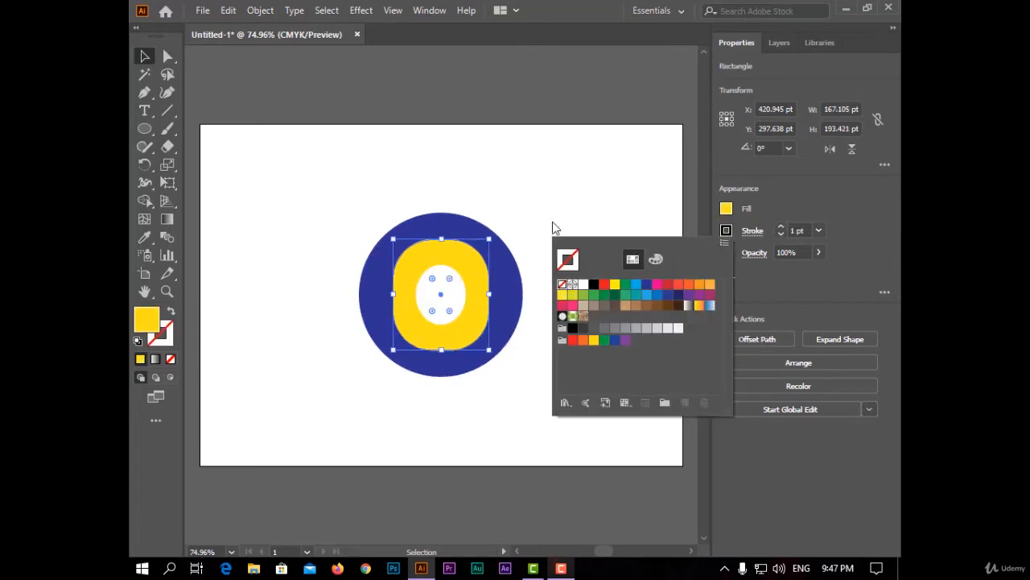
{"action": "left_click", "coordinate": [375, 212]}
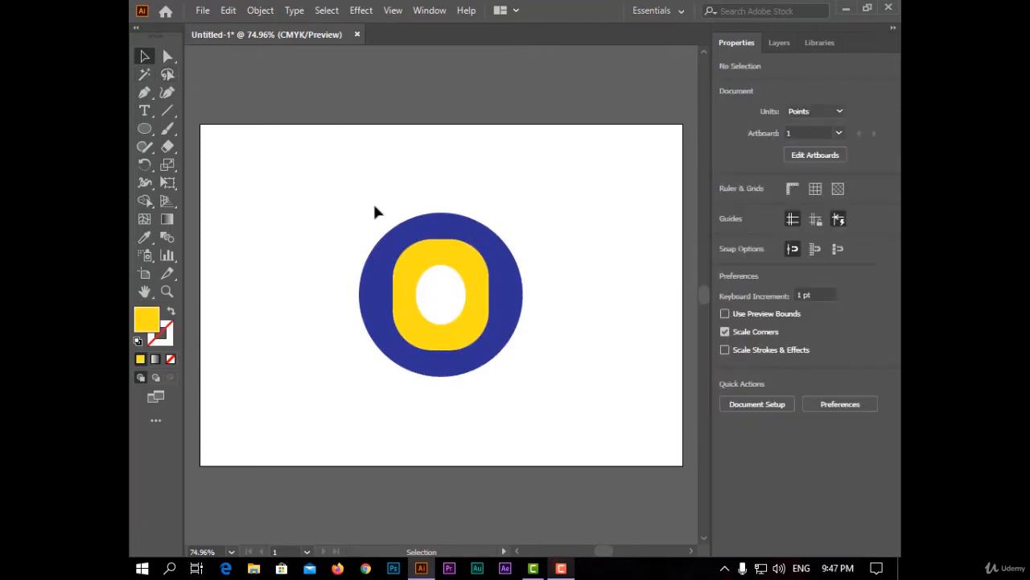
Select the three-shape motif and add it to the swatches as a pattern swatch.
{"action": "left_click_drag", "start_coordinate": [293, 190], "coordinate": [606, 425]}
{"action": "left_click", "coordinate": [429, 9]}
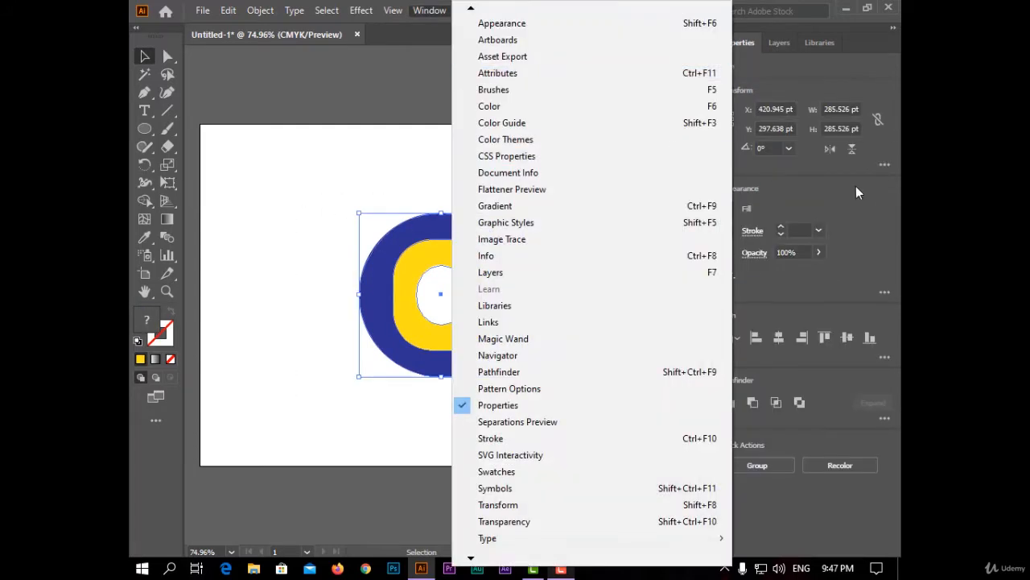
{"action": "left_click", "coordinate": [658, 475]}
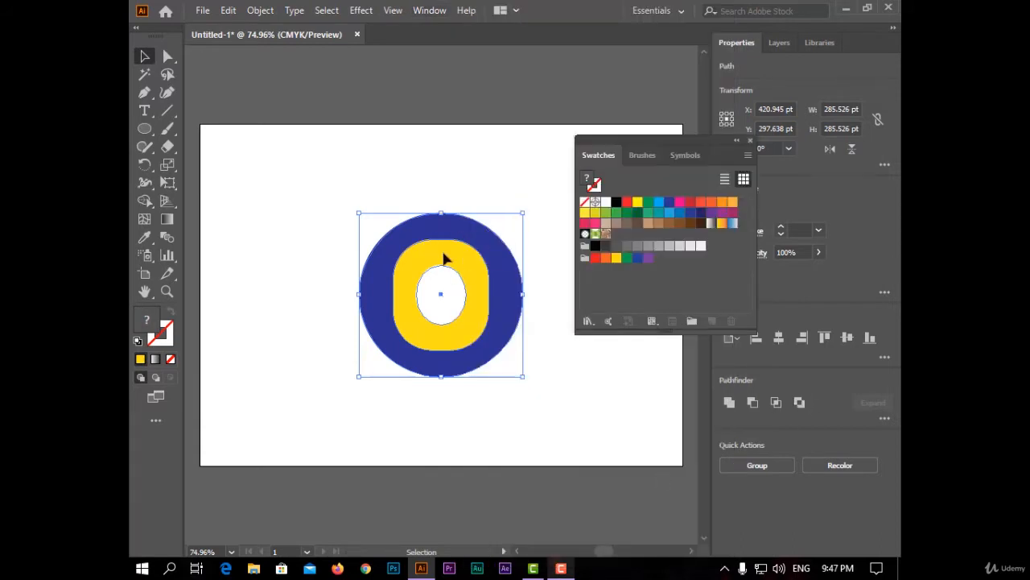
{"action": "left_click_drag", "start_coordinate": [441, 246], "coordinate": [633, 287]}
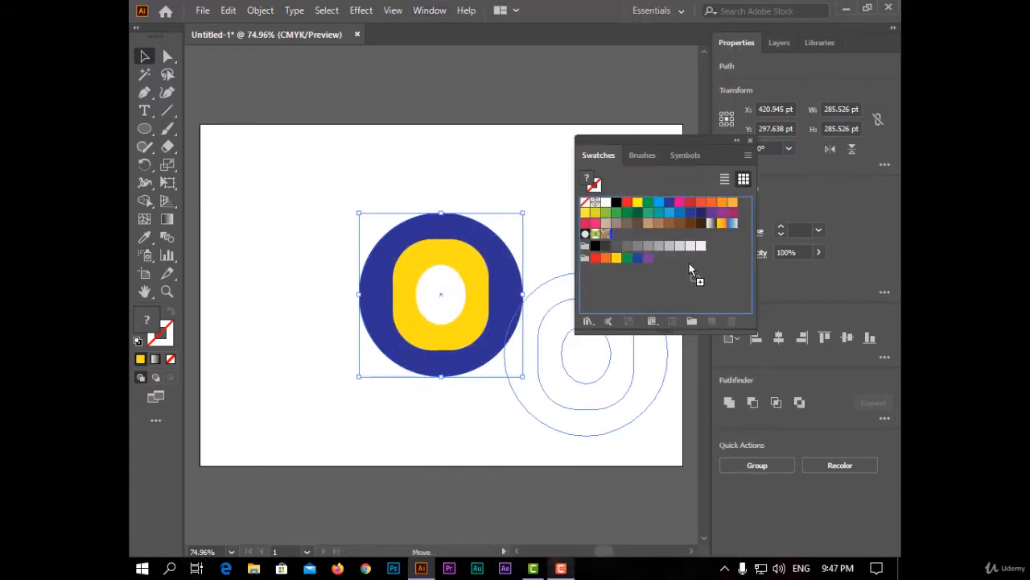
{"action": "left_click_drag", "start_coordinate": [627, 235], "coordinate": [627, 235]}
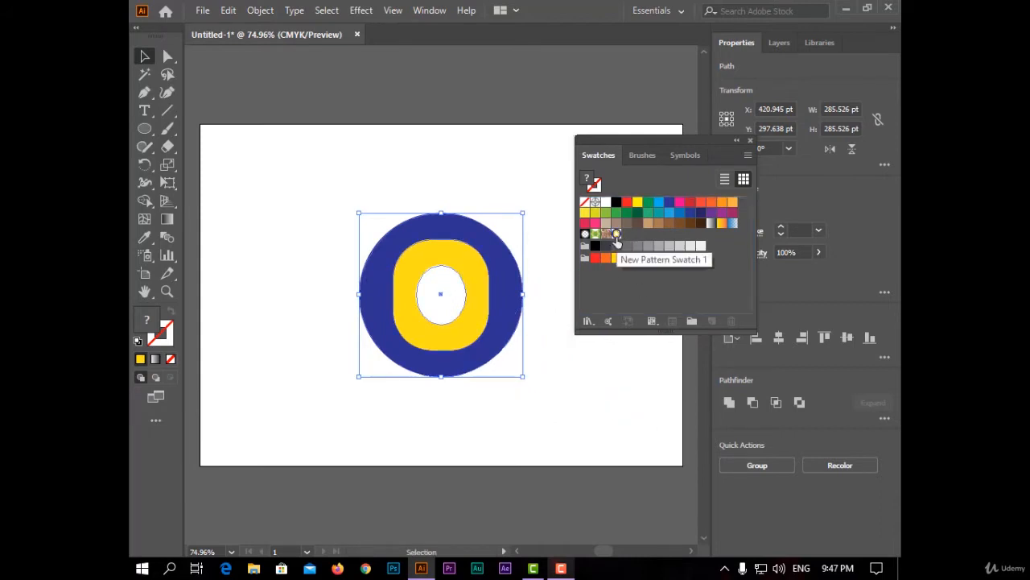
Show the pattern options and fill the selected shapes with the new motif pattern swatch.
{"action": "left_click", "coordinate": [429, 10]}
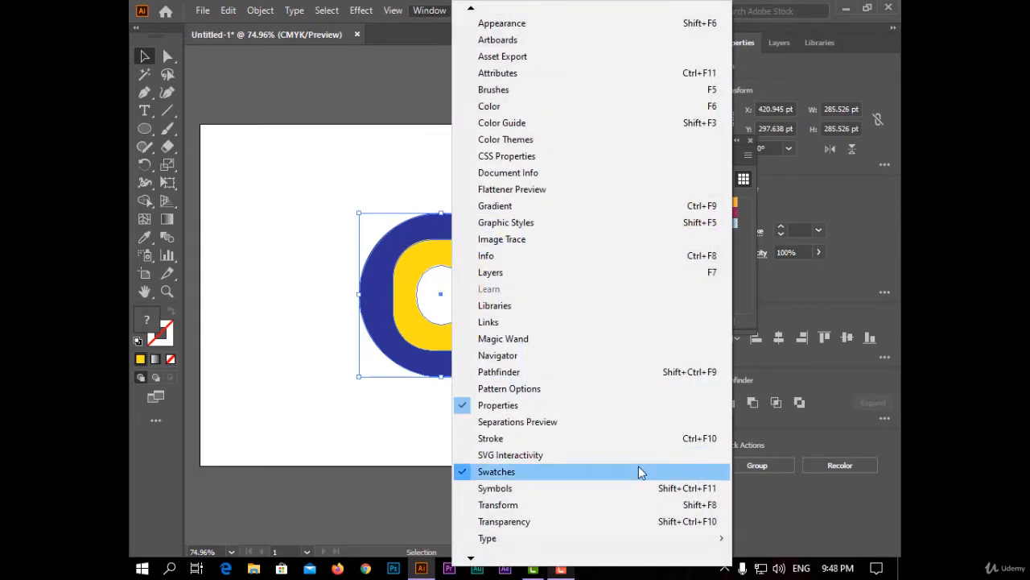
{"action": "left_click", "coordinate": [581, 388]}
{"action": "left_click_drag", "start_coordinate": [620, 117], "coordinate": [590, 94]}
{"action": "left_click", "coordinate": [687, 110]}
{"action": "left_click", "coordinate": [682, 110]}
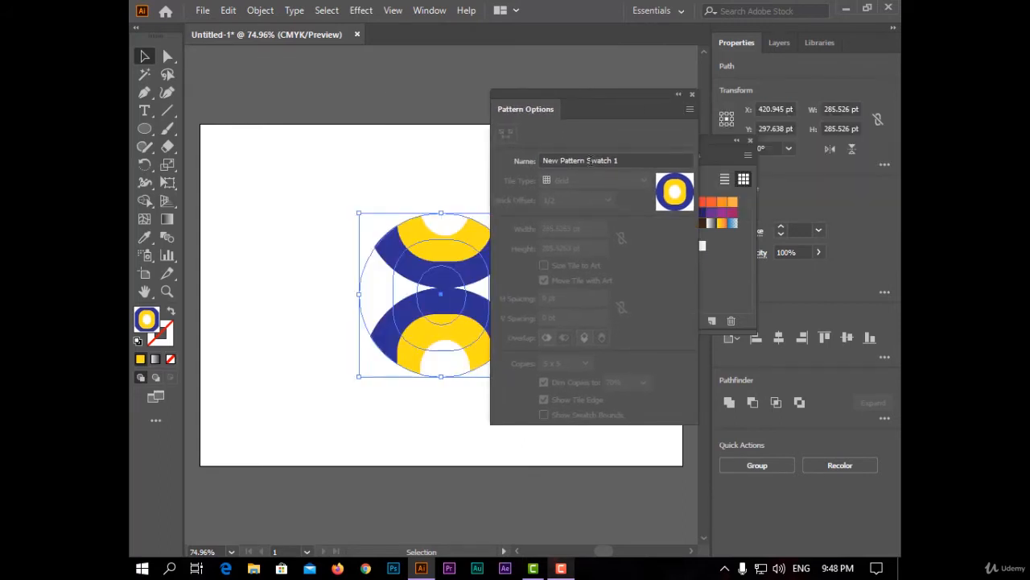
Try to make a pattern from the selected pattern-filled shapes.
{"action": "left_click", "coordinate": [690, 110]}
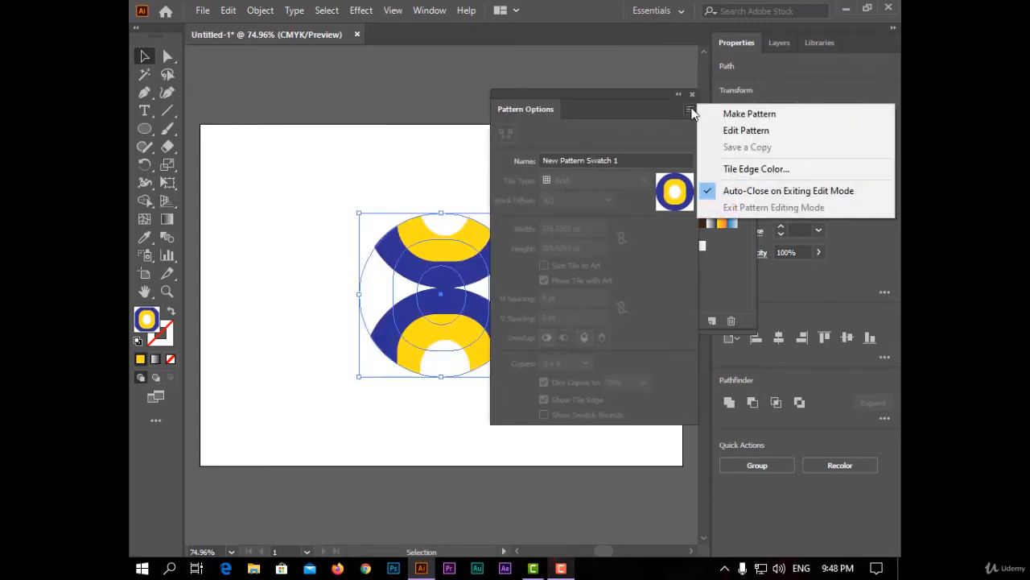
{"action": "left_click", "coordinate": [705, 110]}
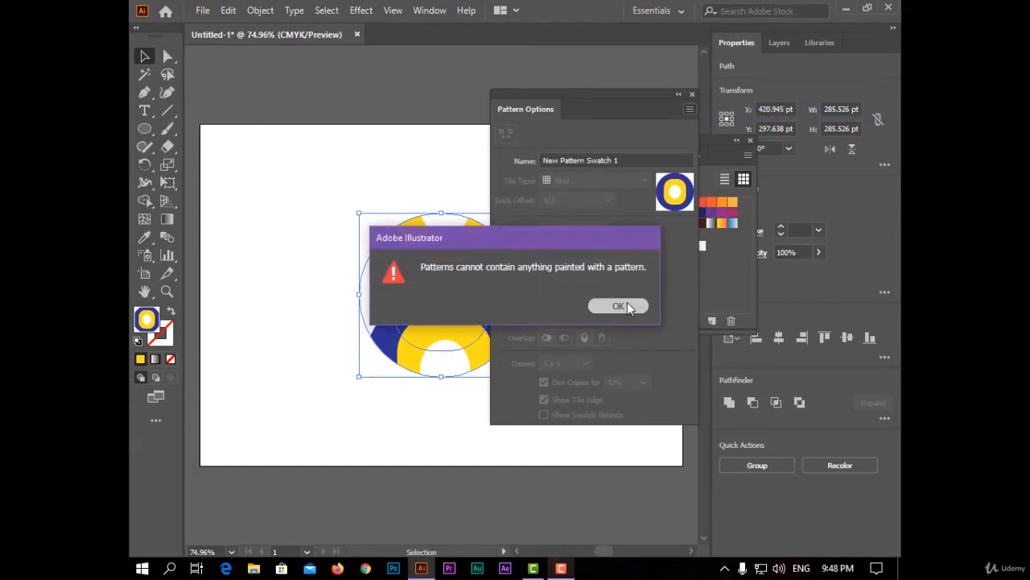
{"action": "left_click", "coordinate": [624, 306]}
Open the new pattern swatch for editing and move its options clear of the central tile.
{"action": "left_click", "coordinate": [690, 111]}
{"action": "left_click", "coordinate": [712, 133]}
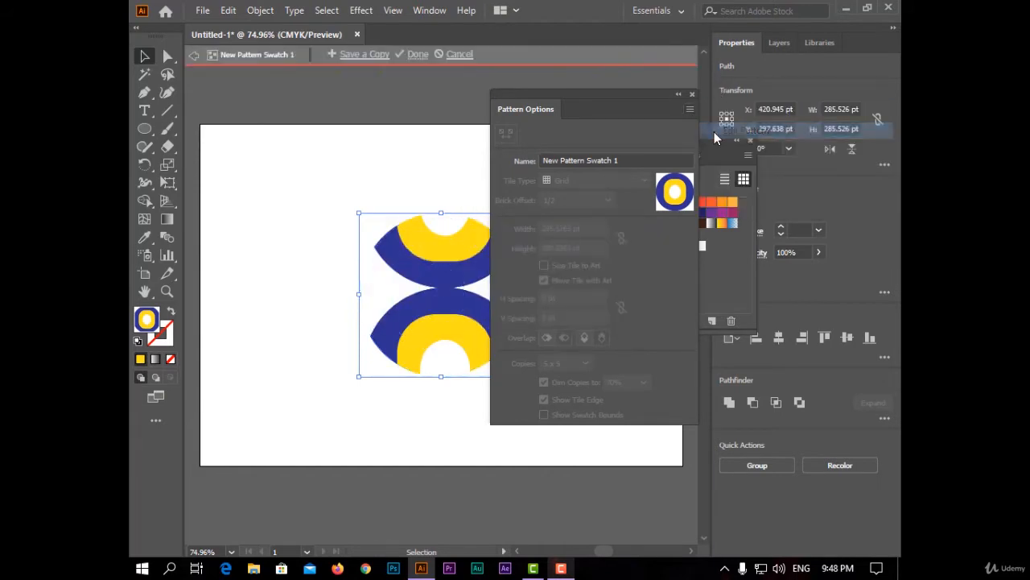
{"action": "left_click_drag", "start_coordinate": [645, 103], "coordinate": [685, 83]}
{"action": "left_click", "coordinate": [609, 108]}
{"action": "left_click", "coordinate": [564, 94]}
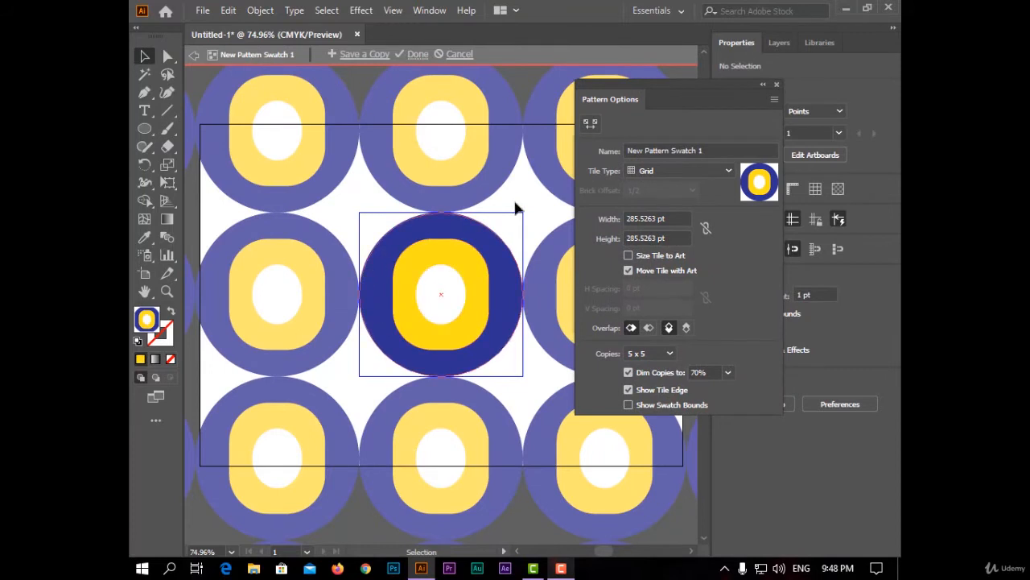
Try the Brick by Row, Brick by Column, Hex by Column and Hex by Row tile types, and return to Grid.
{"action": "left_click", "coordinate": [722, 173]}
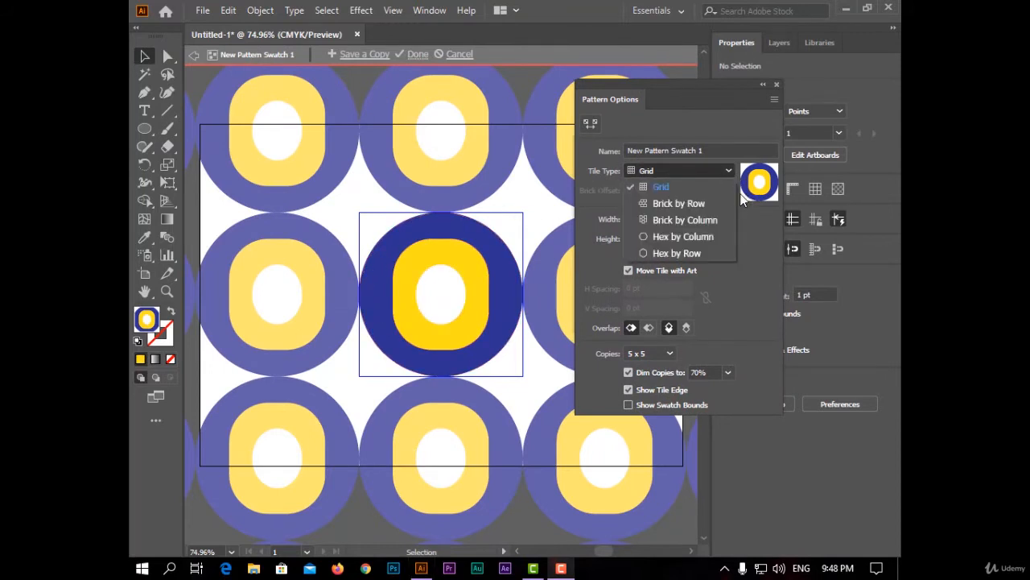
{"action": "left_click", "coordinate": [710, 203]}
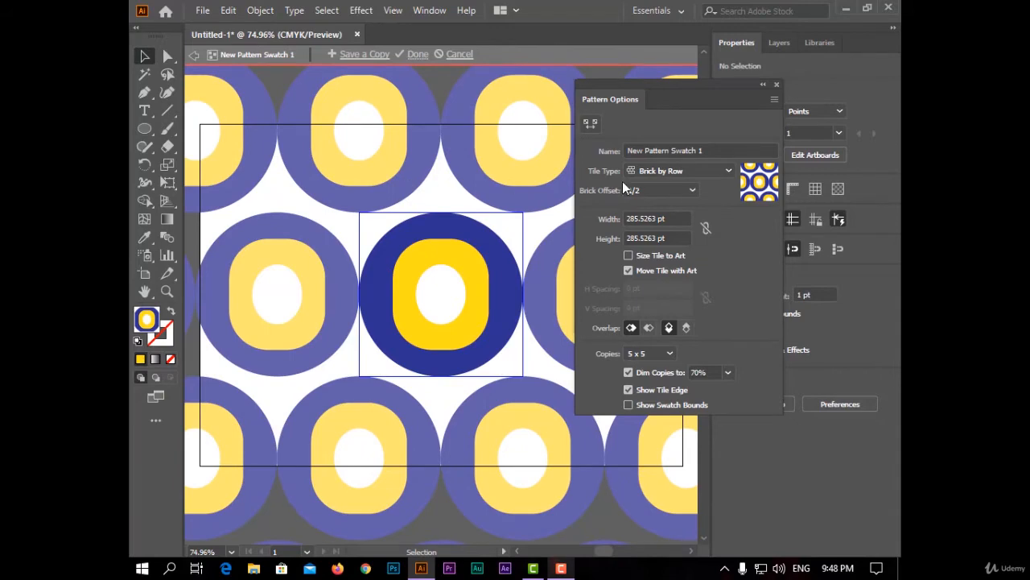
{"action": "left_click", "coordinate": [712, 169]}
{"action": "left_click", "coordinate": [721, 217]}
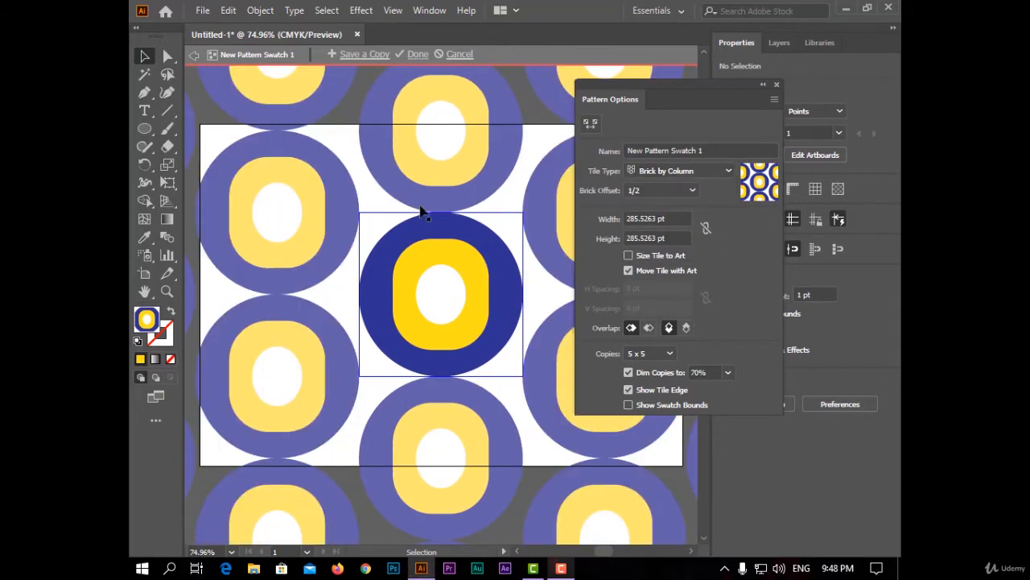
{"action": "left_click", "coordinate": [675, 171]}
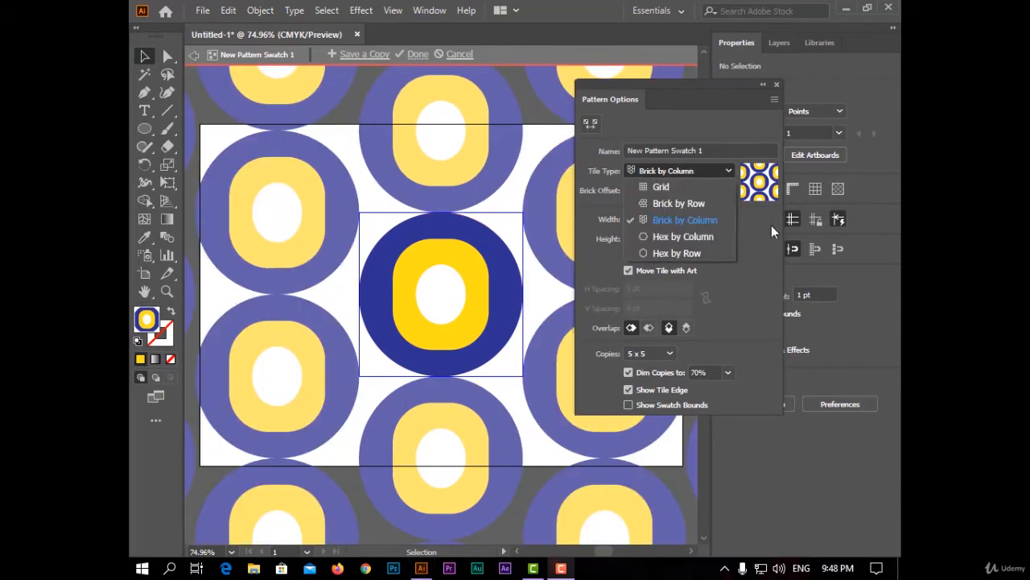
{"action": "left_click", "coordinate": [706, 236]}
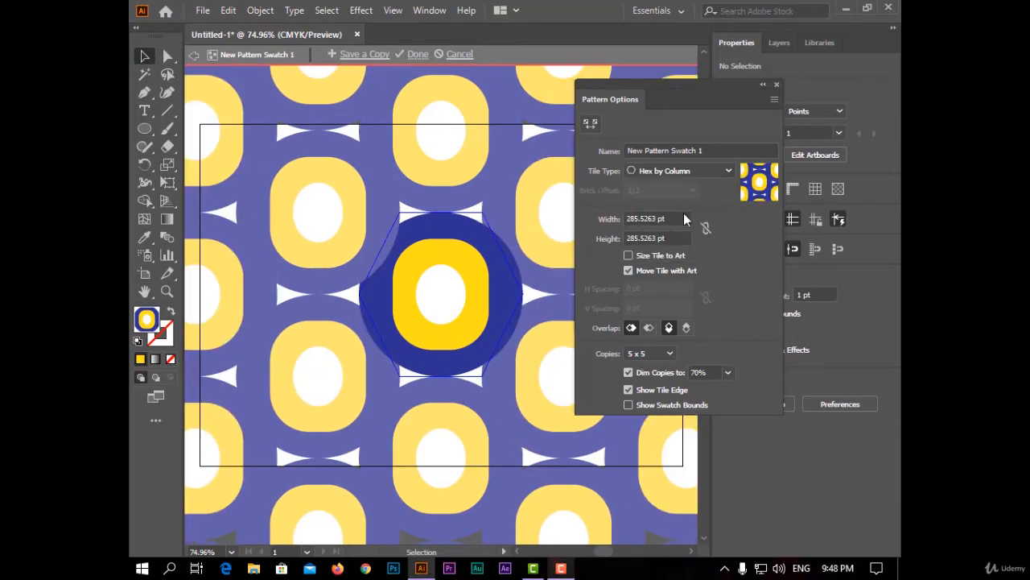
{"action": "left_click", "coordinate": [697, 170]}
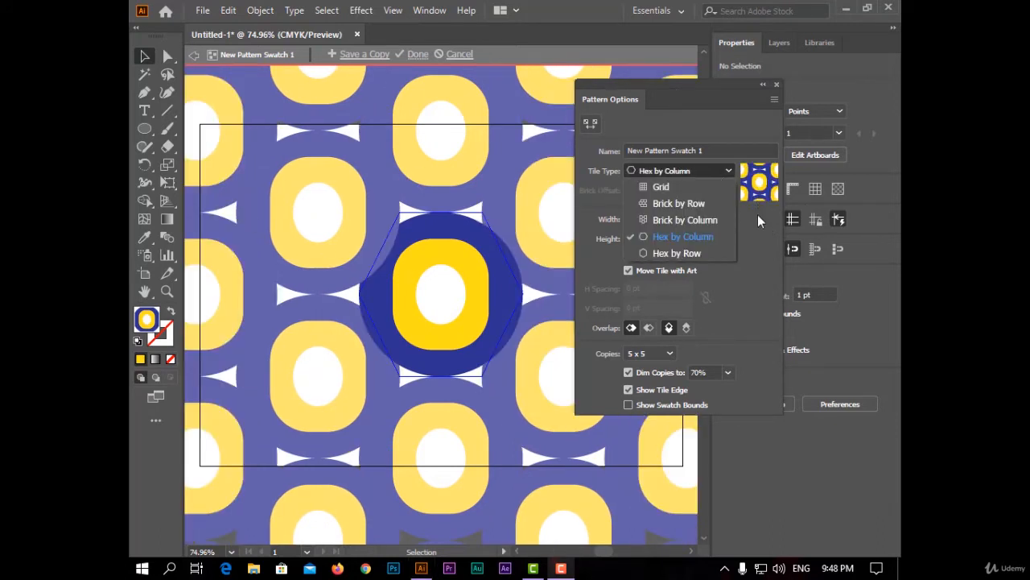
{"action": "left_click", "coordinate": [718, 252]}
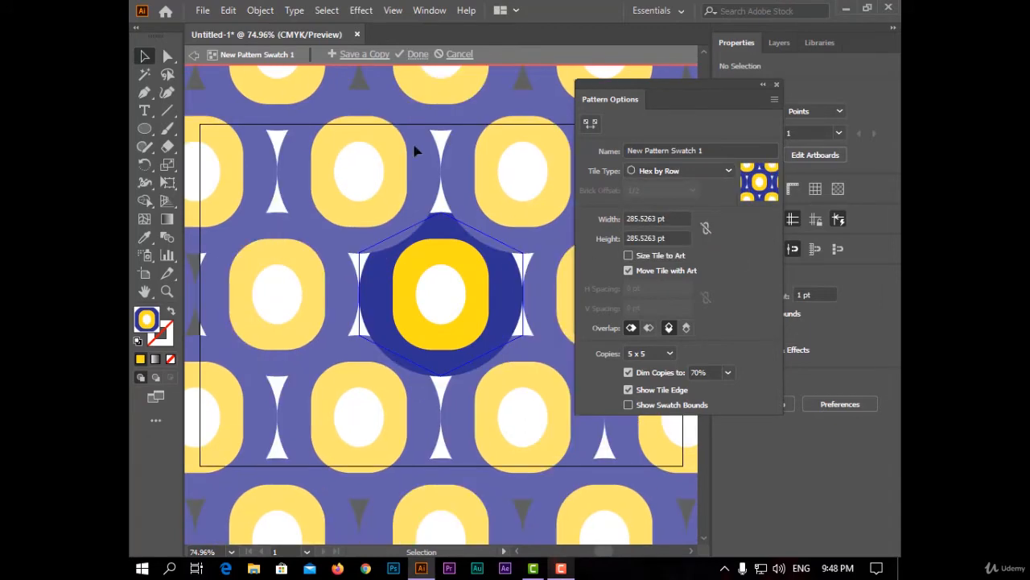
{"action": "left_click", "coordinate": [694, 167]}
{"action": "left_click", "coordinate": [709, 187]}
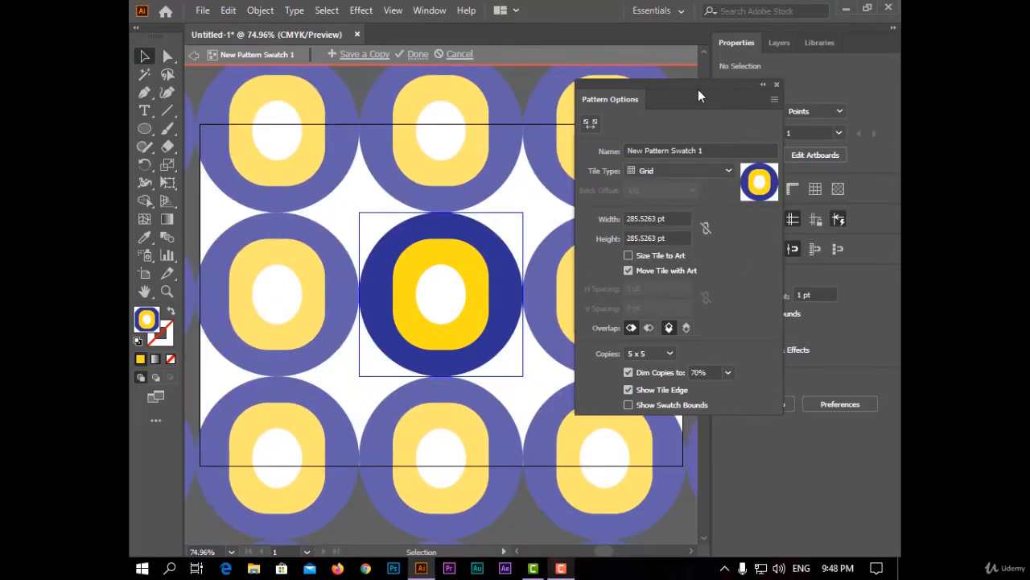
Set the pattern's tile type to Brick by Row and keep the 1/2 brick offset.
{"action": "left_click", "coordinate": [727, 171]}
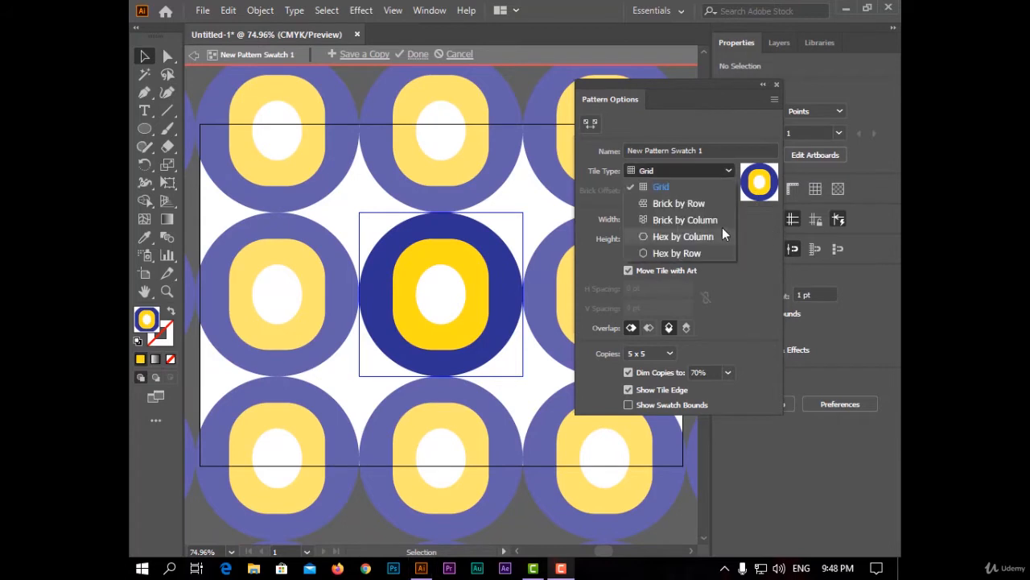
{"action": "left_click", "coordinate": [673, 204]}
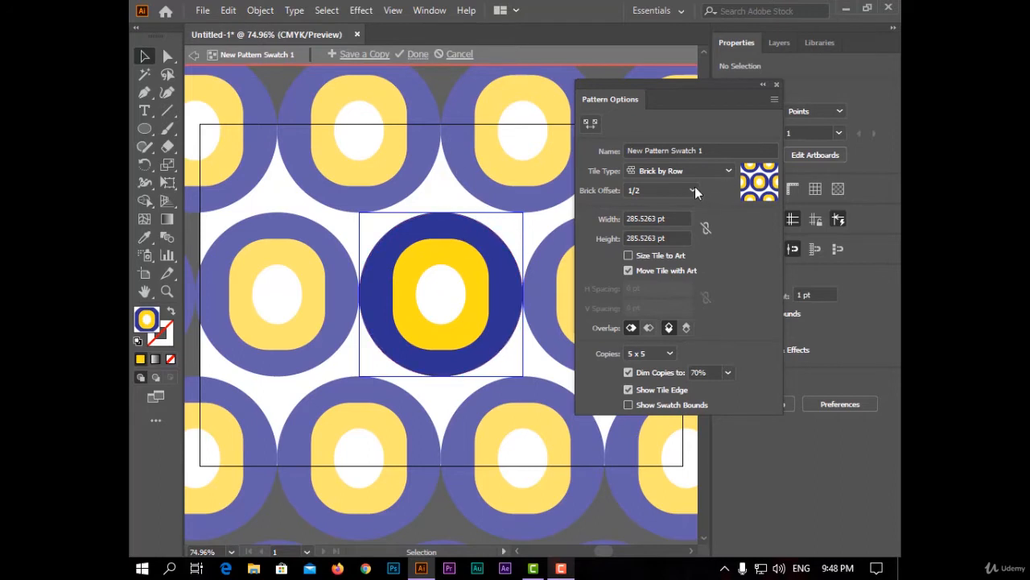
{"action": "left_click", "coordinate": [631, 188]}
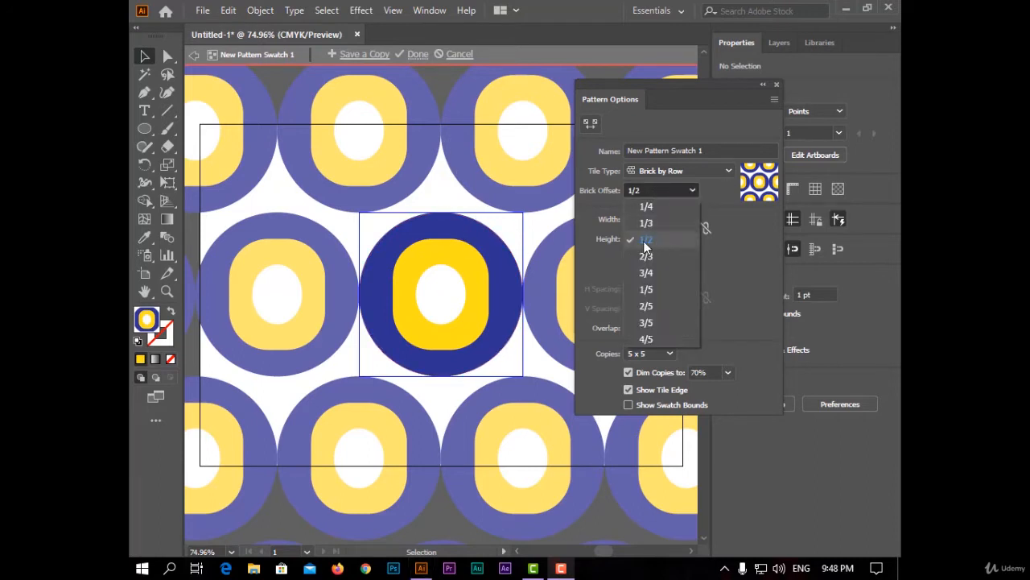
{"action": "left_click", "coordinate": [484, 186]}
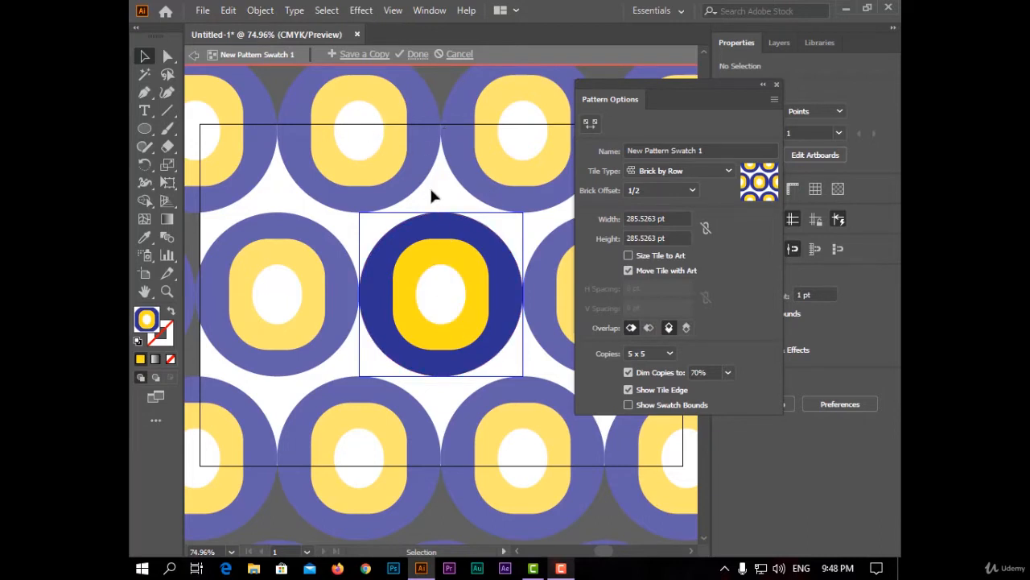
Try brick offsets of 1/4 and 2/5 for the pattern, and return to 1/2.
{"action": "left_click", "coordinate": [656, 193]}
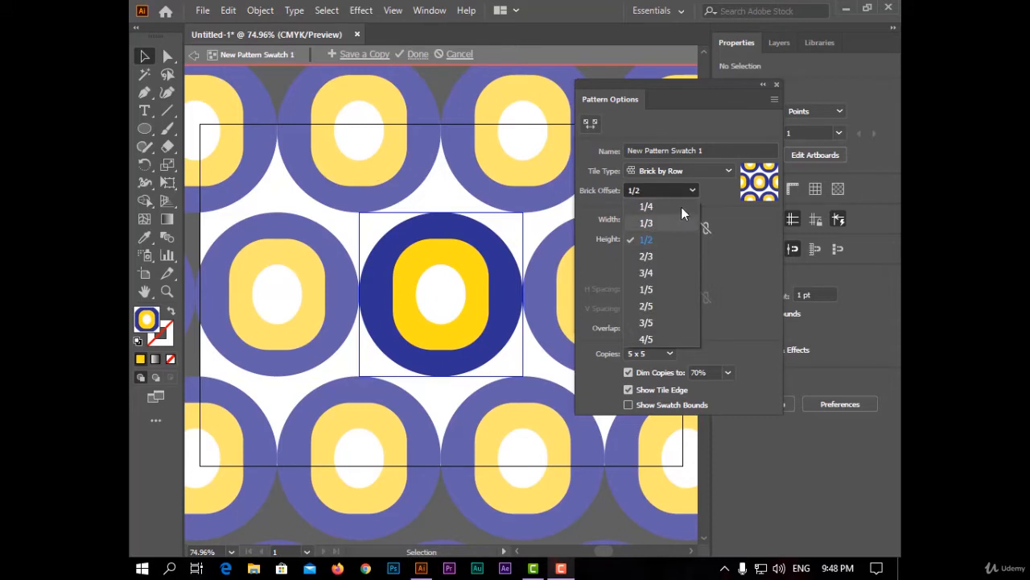
{"action": "left_click", "coordinate": [677, 207]}
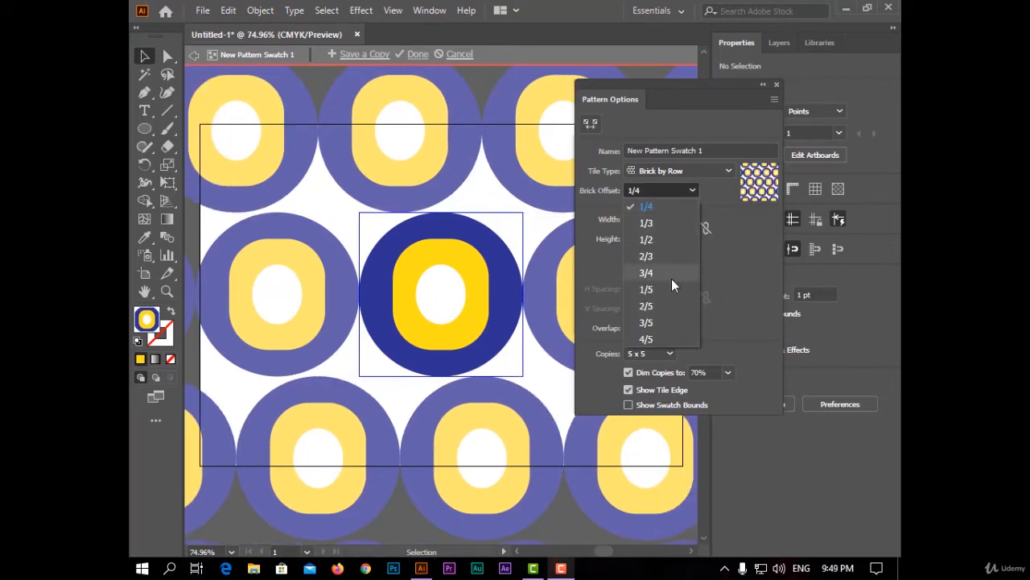
{"action": "left_click", "coordinate": [665, 306]}
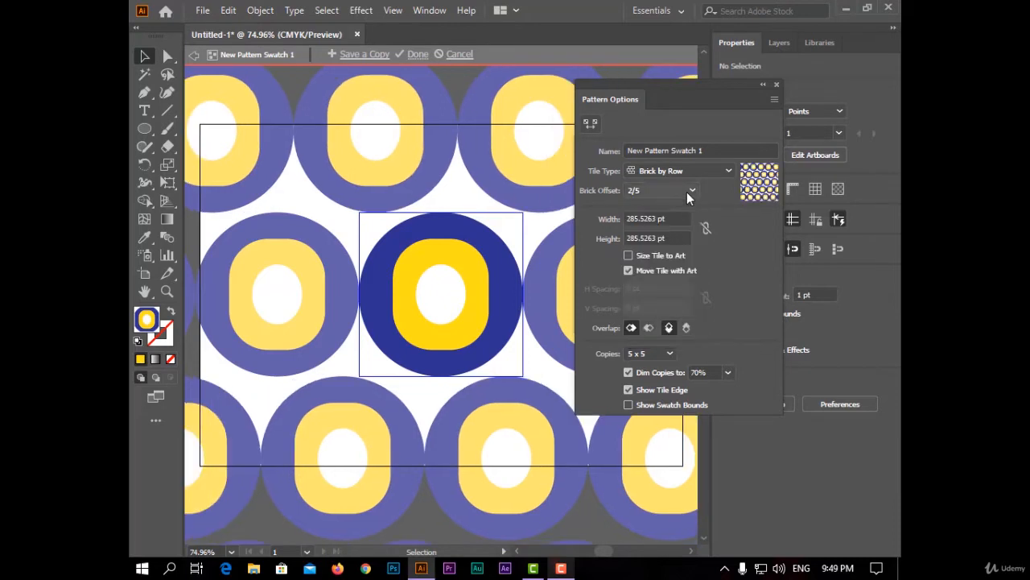
{"action": "left_click", "coordinate": [688, 197]}
{"action": "left_click", "coordinate": [662, 247]}
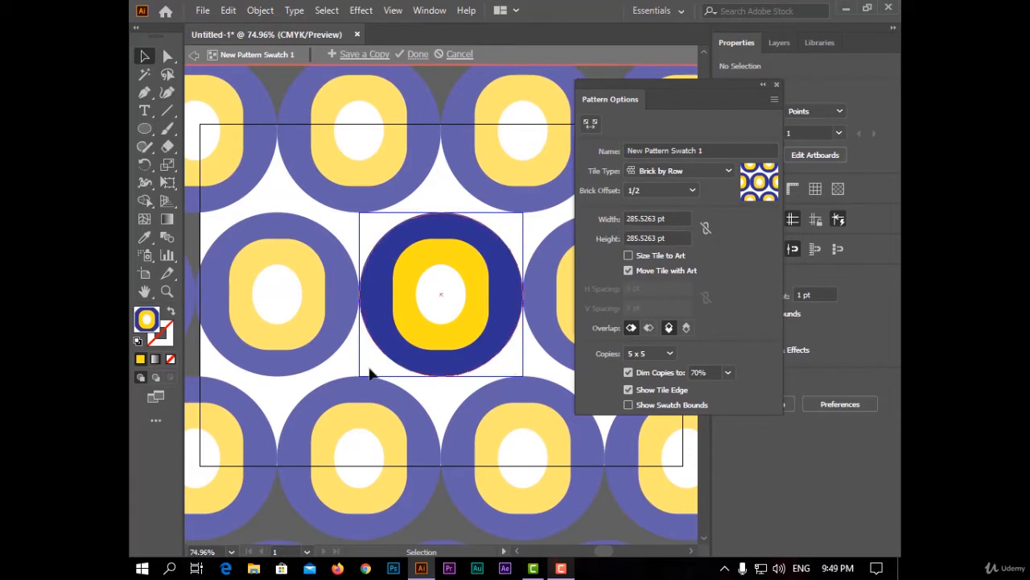
Try different pattern tile widths, widening to 311 pt and narrowing to 287 pt.
{"action": "left_click", "coordinate": [674, 218]}
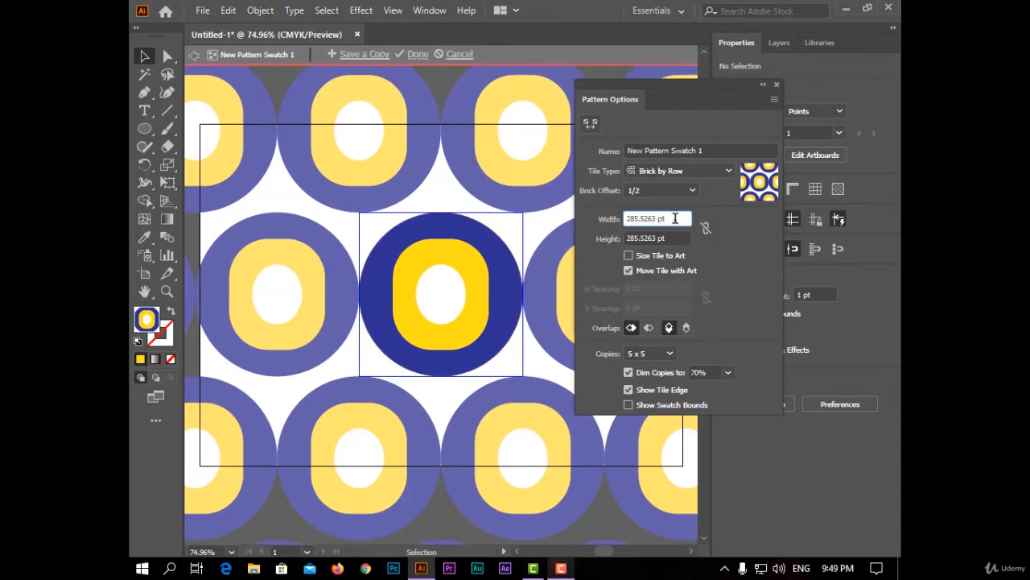
{"action": "key", "text": "Up"}
{"action": "key", "text": "Up"}
{"action": "key", "text": "Up"}
{"action": "key", "text": "Up"}
{"action": "key", "text": "Up"}
{"action": "key", "text": "Up"}
{"action": "key", "text": "Up"}
{"action": "key", "text": "Up"}
{"action": "key", "text": "Up"}
{"action": "key", "text": "Up"}
{"action": "key", "text": "Up"}
{"action": "key", "text": "Up"}
{"action": "key", "text": "Up"}
{"action": "key", "text": "Up"}
{"action": "key", "text": "Up"}
{"action": "key", "text": "Up"}
{"action": "key", "text": "Up"}
{"action": "key", "text": "Up"}
{"action": "key", "text": "Up"}
{"action": "key", "text": "Up"}
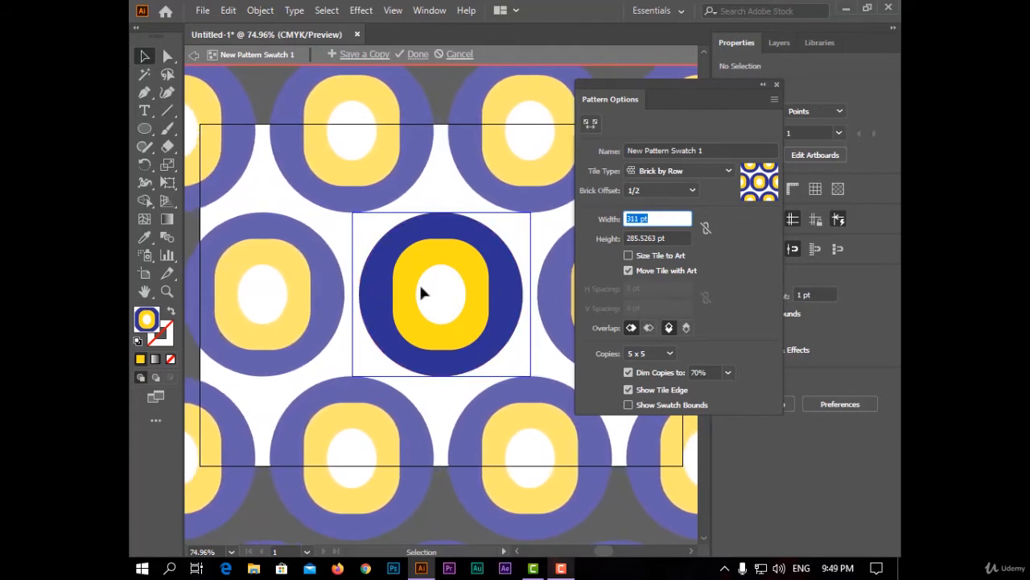
{"action": "key", "text": "Down"}
{"action": "key", "text": "Down"}
{"action": "key", "text": "Down"}
{"action": "key", "text": "Down"}
{"action": "key", "text": "Down"}
{"action": "key", "text": "Down"}
{"action": "key", "text": "Down"}
{"action": "key", "text": "Down"}
{"action": "key", "text": "Down"}
{"action": "key", "text": "Down"}
{"action": "key", "text": "Down"}
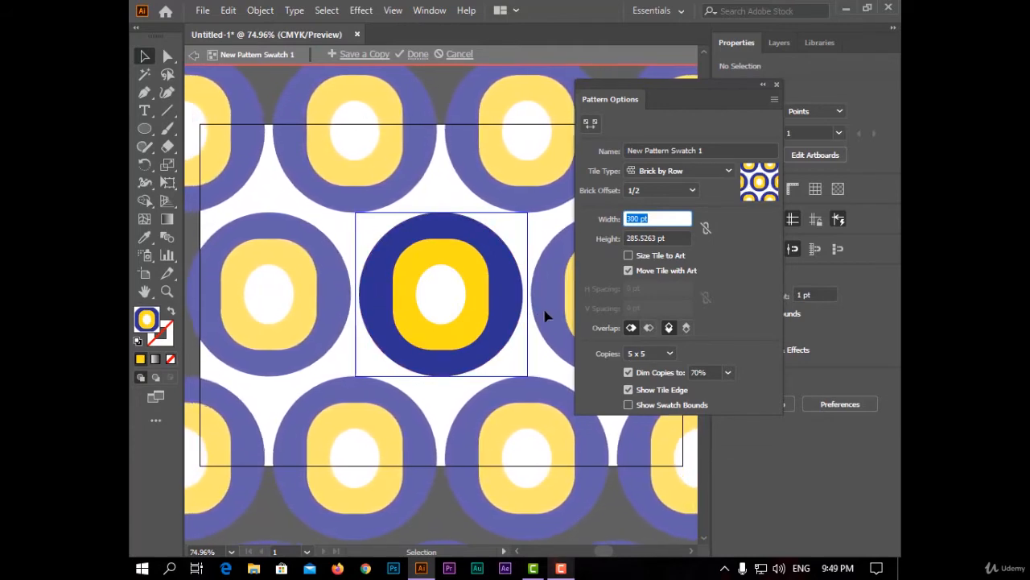
{"action": "key", "text": "Down"}
{"action": "key", "text": "Down"}
{"action": "key", "text": "Down"}
{"action": "key", "text": "Down"}
{"action": "key", "text": "Down"}
{"action": "key", "text": "Down"}
{"action": "key", "text": "Down"}
{"action": "key", "text": "Down"}
{"action": "key", "text": "Down"}
{"action": "key", "text": "Down"}
{"action": "key", "text": "Down"}
{"action": "key", "text": "Down"}
{"action": "key", "text": "Down"}
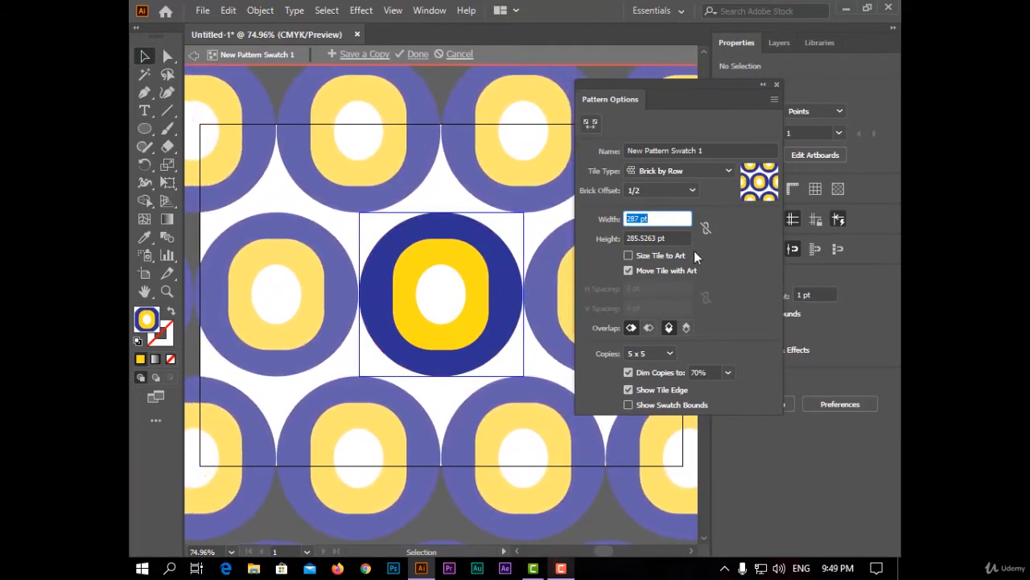
Size the tile to the art and set the horizontal spacing to 4 pt after trying -16 pt.
{"action": "left_click", "coordinate": [629, 256]}
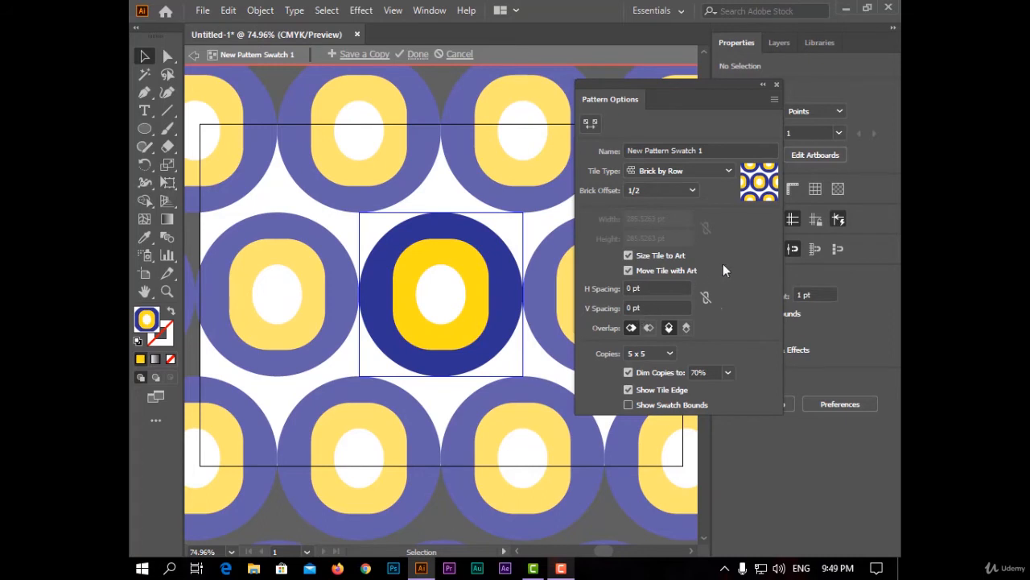
{"action": "left_click_drag", "start_coordinate": [666, 85], "coordinate": [680, 87]}
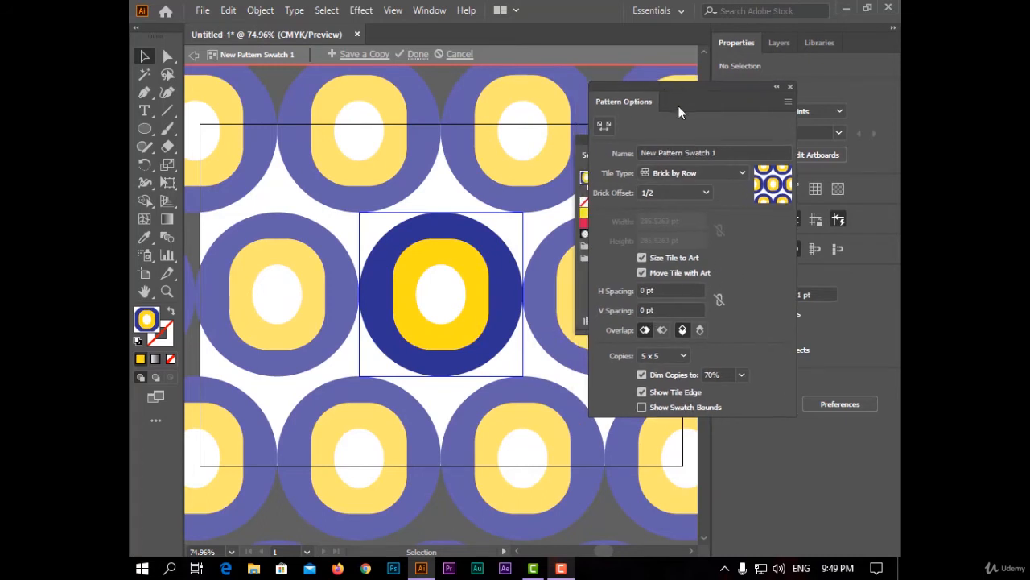
{"action": "left_click", "coordinate": [686, 290]}
{"action": "key", "text": "Down"}
{"action": "key", "text": "Down"}
{"action": "key", "text": "Down"}
{"action": "key", "text": "Down"}
{"action": "key", "text": "Down"}
{"action": "key", "text": "Down"}
{"action": "key", "text": "Down"}
{"action": "key", "text": "Down"}
{"action": "key", "text": "Down"}
{"action": "key", "text": "Down"}
{"action": "key", "text": "Down"}
{"action": "key", "text": "Down"}
{"action": "key", "text": "Down"}
{"action": "key", "text": "Down"}
{"action": "key", "text": "Down"}
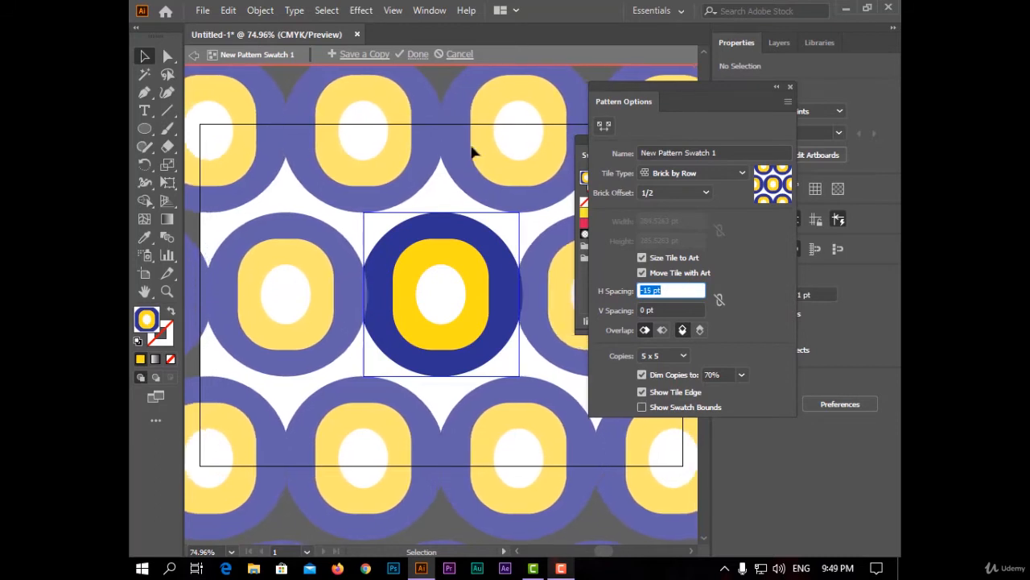
{"action": "key", "text": "Down"}
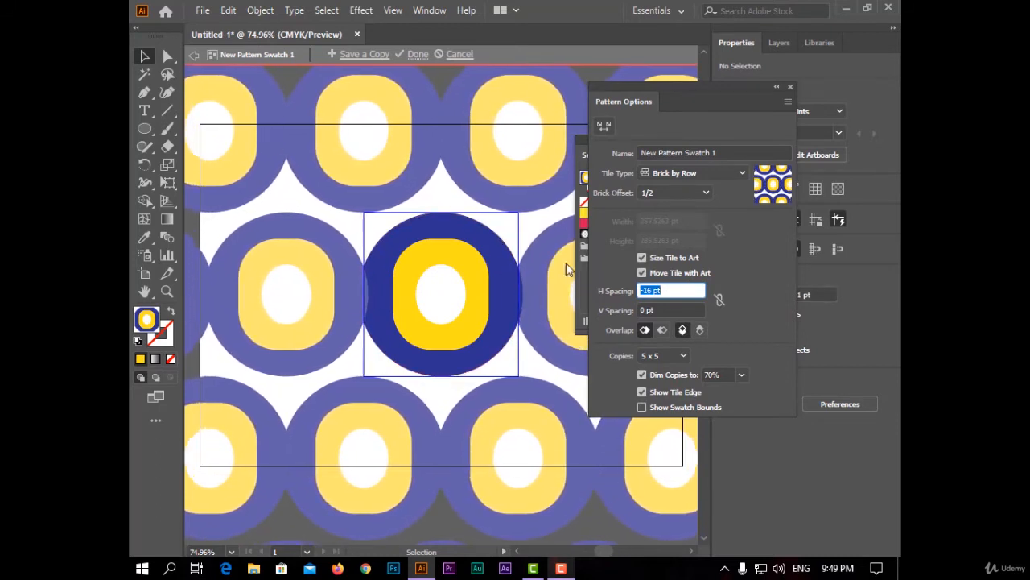
{"action": "key", "text": "Up"}
{"action": "key", "text": "Up"}
{"action": "key", "text": "Up"}
{"action": "key", "text": "Up"}
{"action": "key", "text": "Up"}
{"action": "key", "text": "Up"}
{"action": "key", "text": "Up"}
{"action": "key", "text": "Up"}
{"action": "key", "text": "Up"}
{"action": "key", "text": "Up"}
{"action": "key", "text": "Up"}
{"action": "key", "text": "Up"}
{"action": "key", "text": "Up"}
{"action": "key", "text": "Up"}
{"action": "key", "text": "Up"}
{"action": "key", "text": "Up"}
{"action": "key", "text": "Up"}
{"action": "key", "text": "Up"}
{"action": "key", "text": "Up"}
{"action": "key", "text": "Up"}
Set the pattern's vertical spacing to -150 pt so the rows overlap.
{"action": "key", "text": "Tab"}
{"action": "key", "text": "Down"}
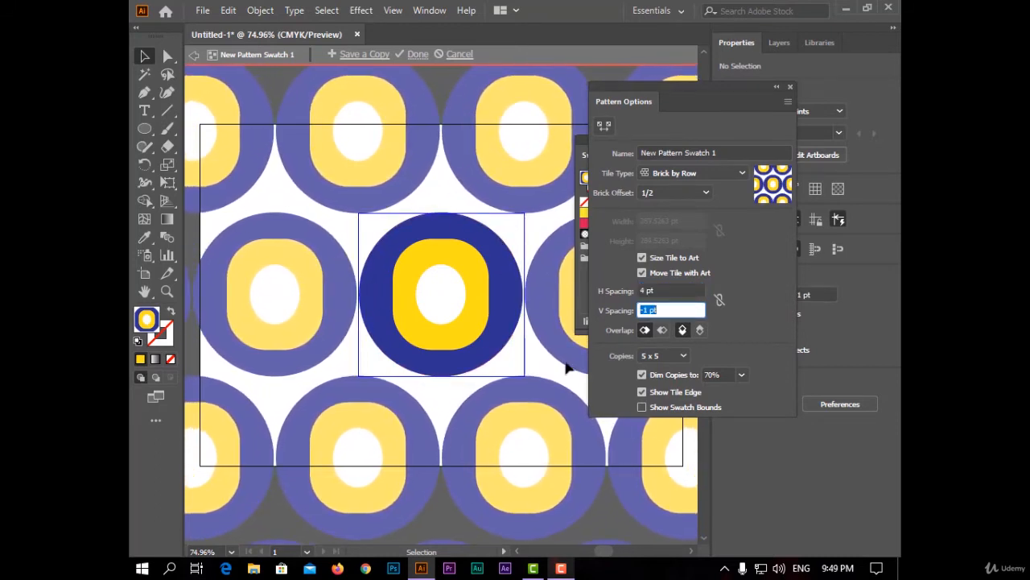
{"action": "key", "text": "Down"}
{"action": "key", "text": "Down"}
{"action": "key", "text": "Down"}
{"action": "key", "text": "Down"}
{"action": "key", "text": "Down"}
{"action": "key", "text": "Down"}
{"action": "key", "text": "Down"}
{"action": "key", "text": "Down"}
{"action": "key", "text": "Down"}
{"action": "key", "text": "Down"}
{"action": "key", "text": "Down"}
{"action": "key", "text": "Down"}
{"action": "key", "text": "Down"}
{"action": "key", "text": "Down"}
{"action": "key", "text": "Down"}
{"action": "key", "text": "Down"}
{"action": "key", "text": "Down"}
{"action": "key", "text": "Down"}
{"action": "key", "text": "Down"}
{"action": "key", "text": "Down"}
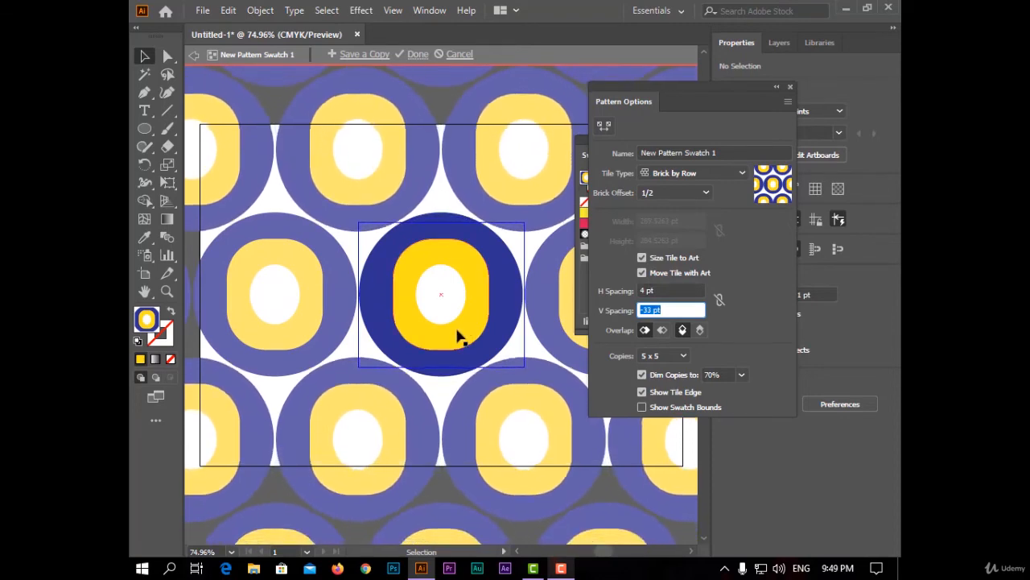
{"action": "key", "text": "Down"}
{"action": "key", "text": "Down"}
{"action": "key", "text": "Down"}
{"action": "key", "text": "Down"}
{"action": "key", "text": "Down"}
{"action": "key", "text": "Down"}
{"action": "key", "text": "Down"}
{"action": "key", "text": "Down"}
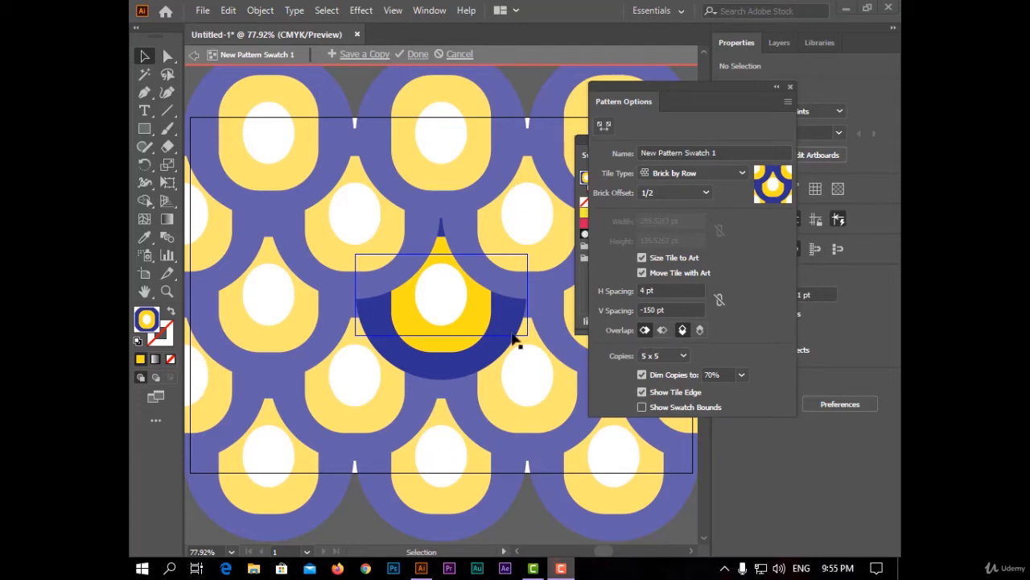
Try the opposite vertical overlap order for the pattern tiles, and return to the original one.
{"action": "scroll", "coordinate": [487, 258], "scroll_direction": "down", "scroll_amount": 3}
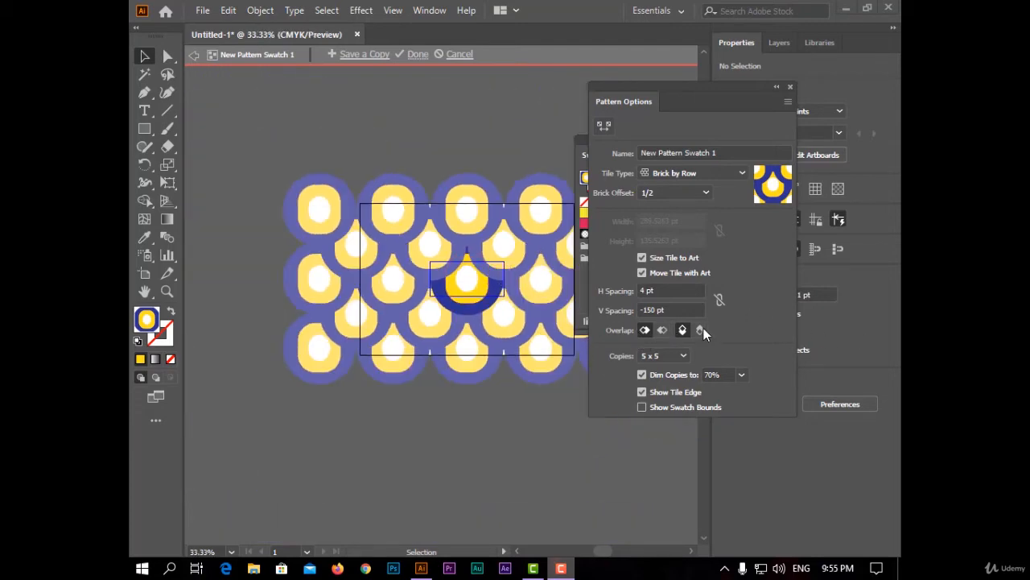
{"action": "left_click", "coordinate": [701, 330]}
{"action": "left_click", "coordinate": [682, 330]}
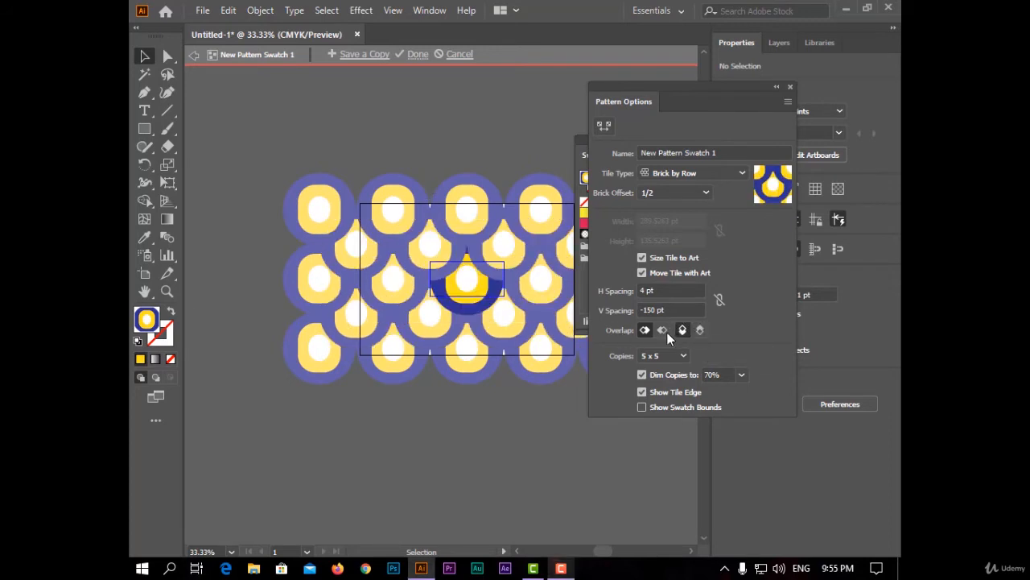
Set the pattern's horizontal spacing to -26 pt.
{"action": "left_click", "coordinate": [668, 290]}
{"action": "key", "text": "Down"}
{"action": "key", "text": "Down"}
{"action": "key", "text": "Down"}
{"action": "key", "text": "Down"}
{"action": "key", "text": "Down"}
{"action": "key", "text": "Down"}
{"action": "key", "text": "Down"}
{"action": "key", "text": "Down"}
{"action": "key", "text": "Down"}
{"action": "key", "text": "Down"}
{"action": "key", "text": "Down"}
{"action": "key", "text": "Down"}
{"action": "key", "text": "Down"}
{"action": "key", "text": "Down"}
{"action": "key", "text": "Down"}
{"action": "key", "text": "Down"}
{"action": "key", "text": "Down"}
{"action": "key", "text": "Down"}
{"action": "key", "text": "Down"}
{"action": "key", "text": "Down"}
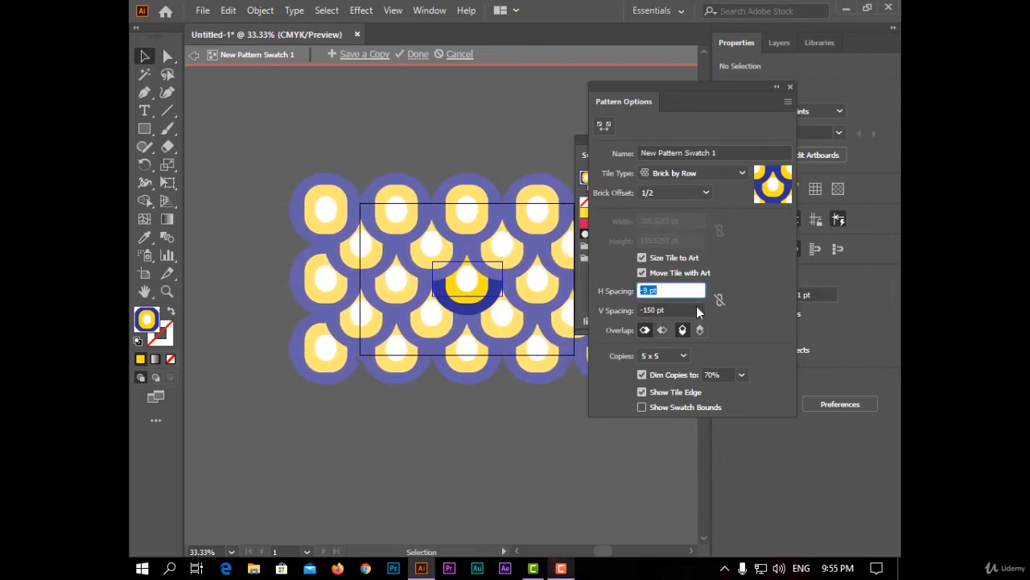
{"action": "key", "text": "Down"}
Compare the two horizontal overlap orders of the pattern tiles and choose the right tiles in front.
{"action": "left_click", "coordinate": [662, 331]}
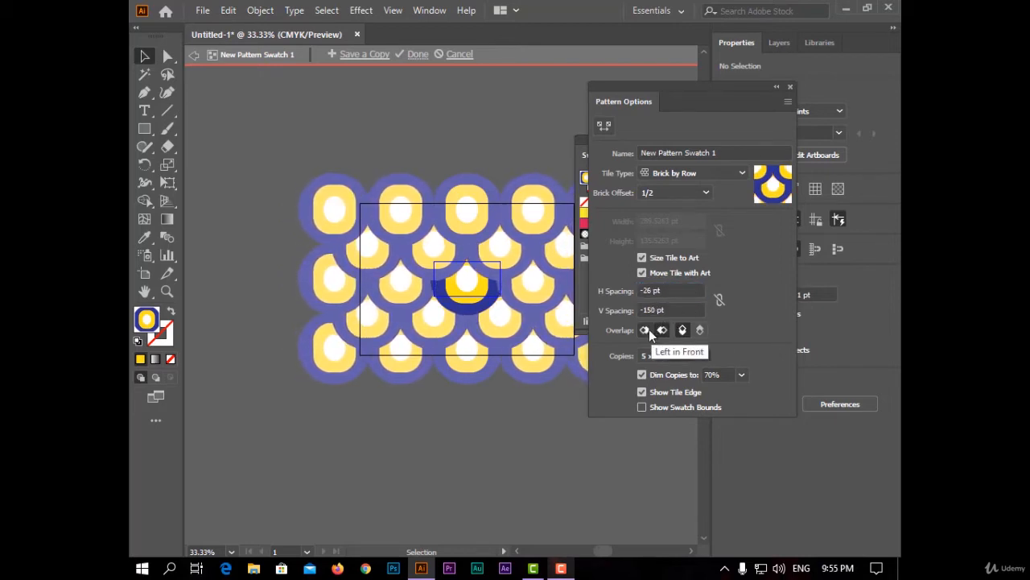
{"action": "left_click", "coordinate": [648, 332]}
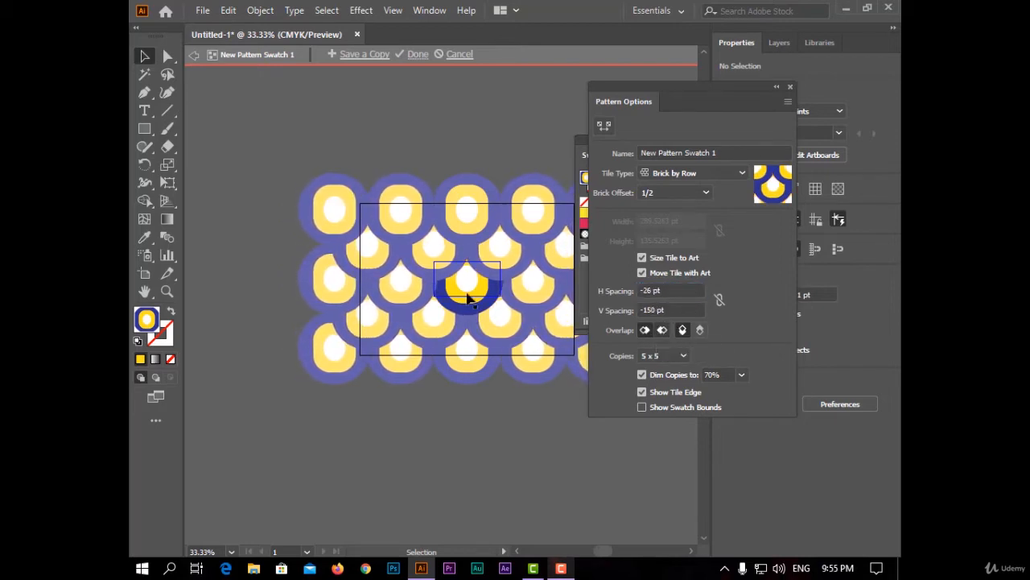
{"action": "left_click", "coordinate": [660, 331]}
{"action": "left_click", "coordinate": [648, 329]}
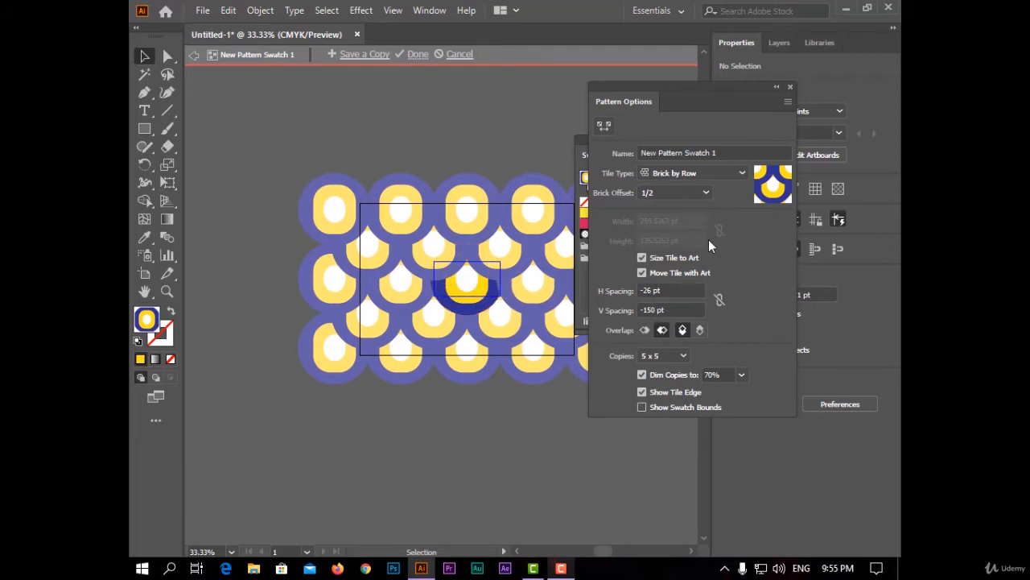
{"action": "left_click_drag", "start_coordinate": [704, 95], "coordinate": [690, 94]}
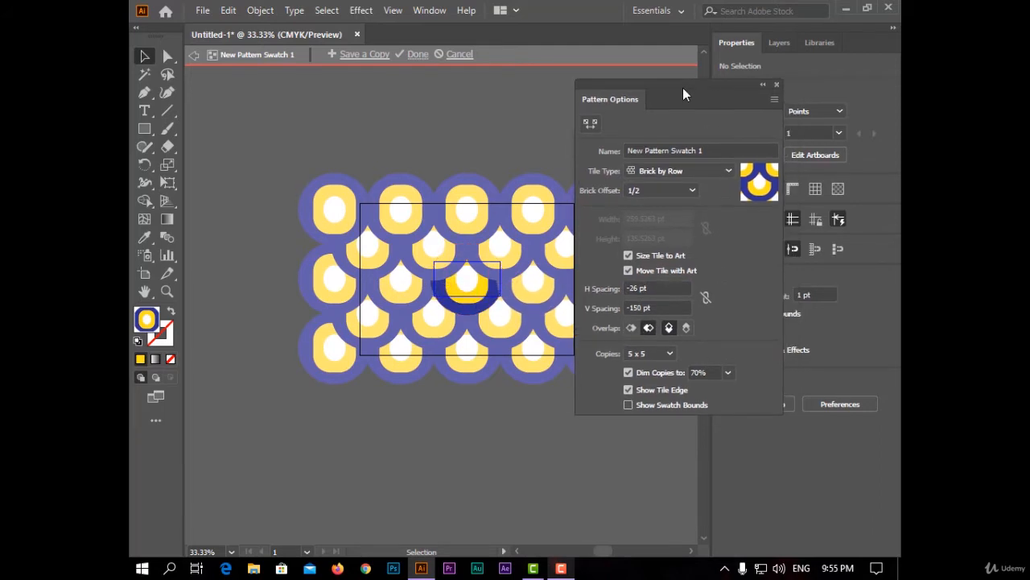
Set the number of previewed pattern copies to 5 x 3 after trying 7 x 7 and 7 x 5.
{"action": "left_click", "coordinate": [656, 358]}
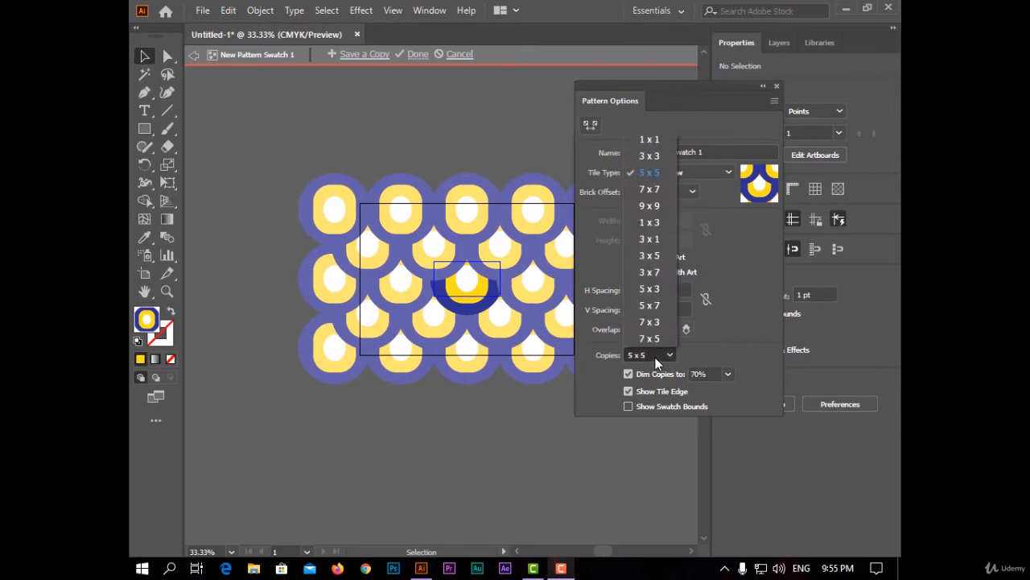
{"action": "left_click", "coordinate": [649, 189]}
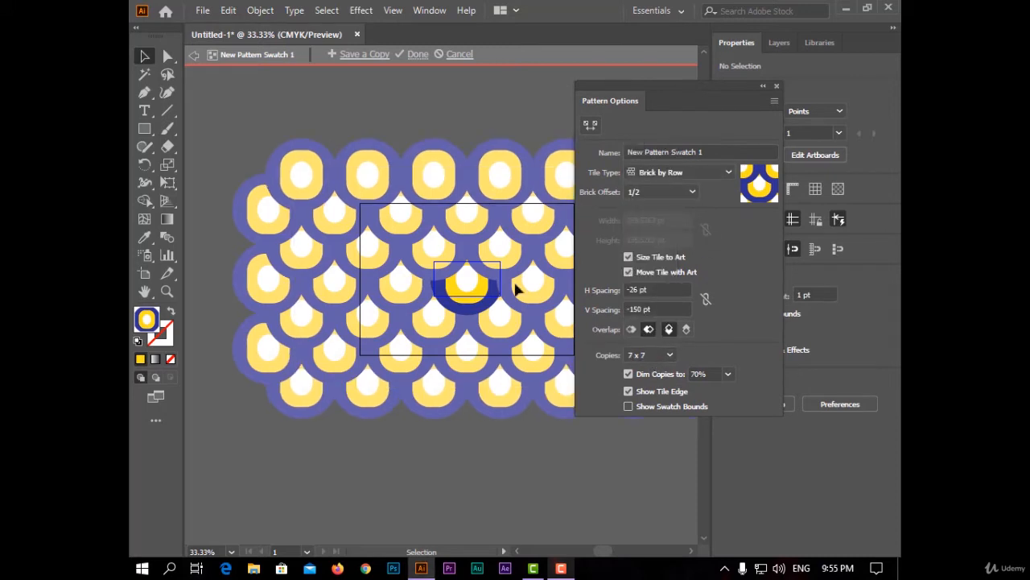
{"action": "left_click", "coordinate": [667, 355]}
{"action": "left_click", "coordinate": [649, 338]}
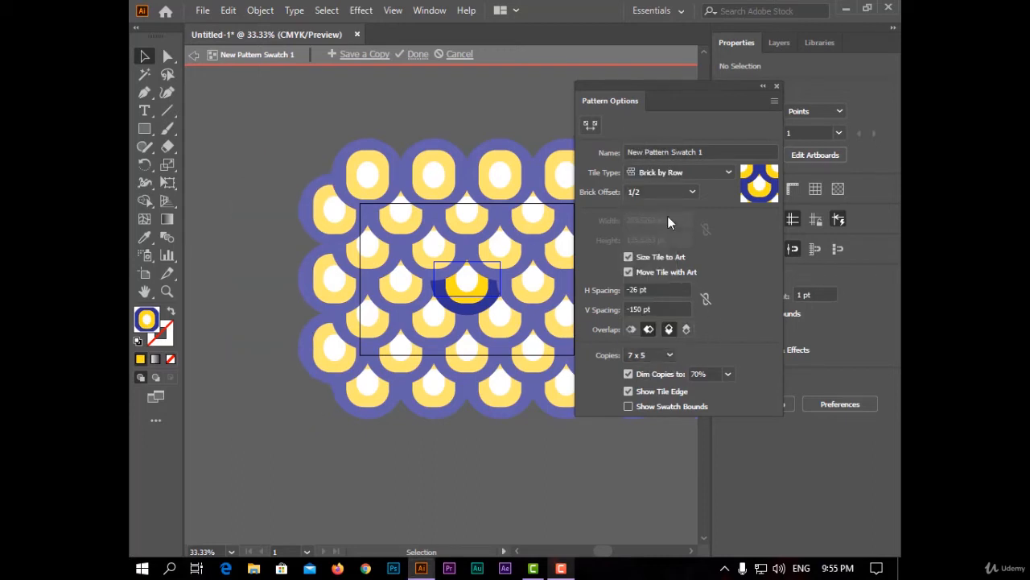
{"action": "left_click", "coordinate": [674, 355]}
{"action": "left_click", "coordinate": [676, 283]}
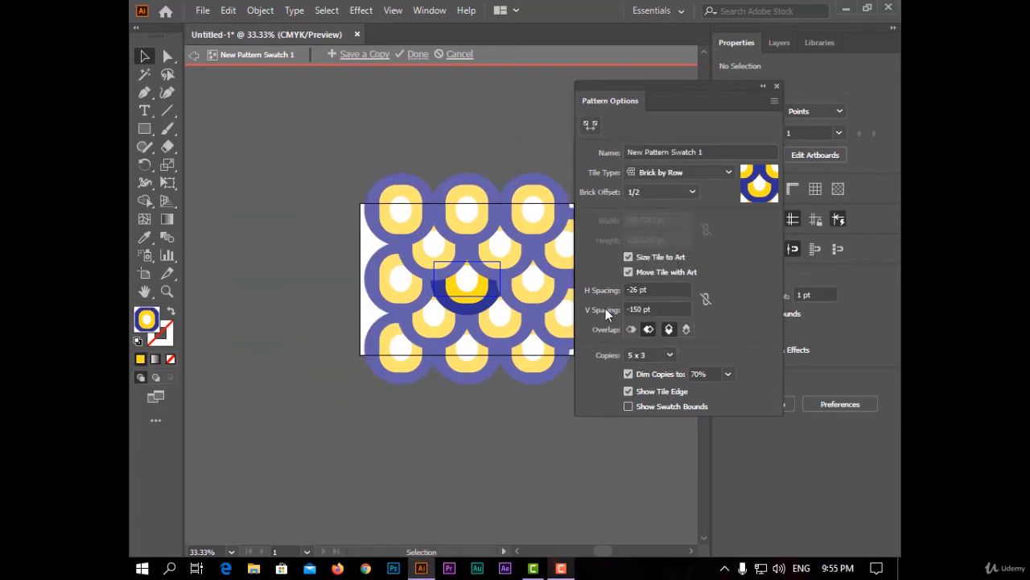
Try dimming the pattern copies to 100%, and return to 70%.
{"action": "left_click", "coordinate": [729, 374]}
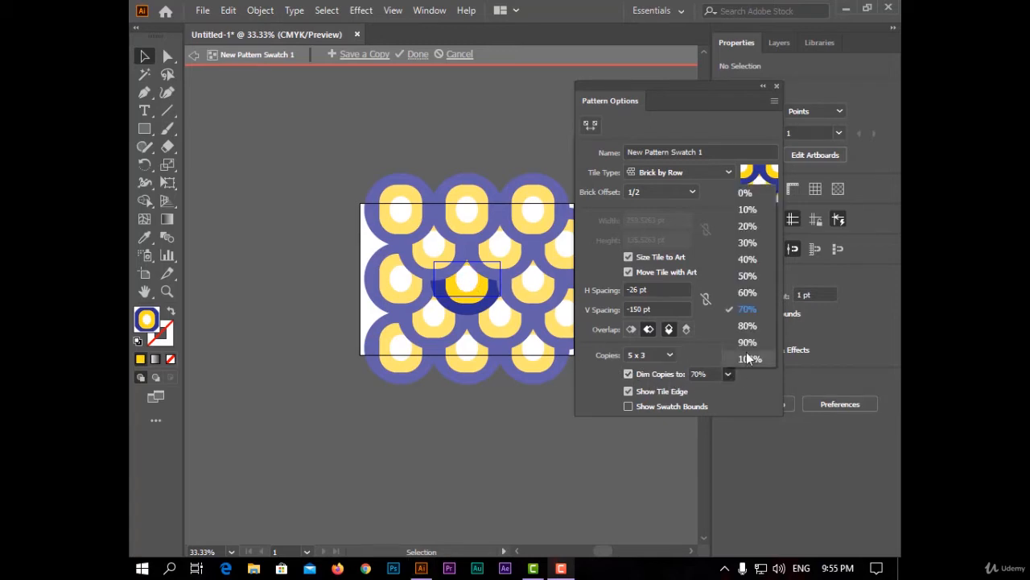
{"action": "left_click", "coordinate": [766, 359]}
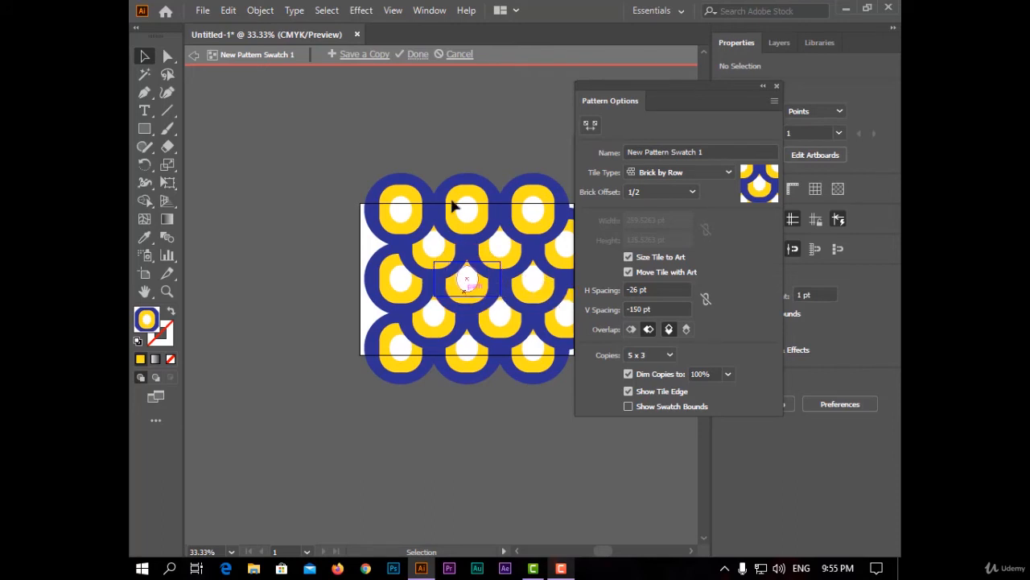
{"action": "left_click", "coordinate": [728, 373]}
{"action": "left_click", "coordinate": [762, 301]}
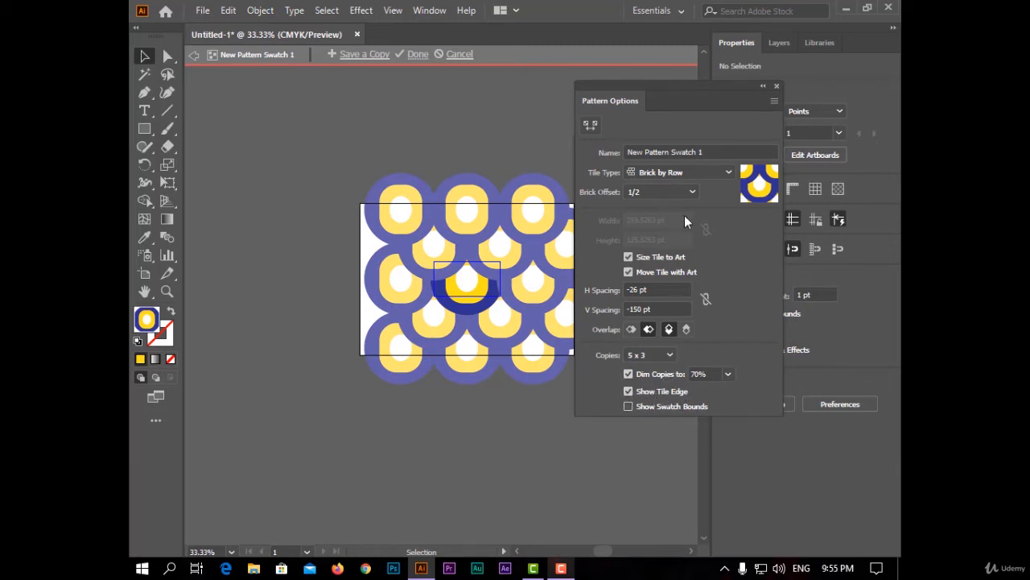
Finish editing the pattern swatch and delete the original motif from the artboard.
{"action": "left_click_drag", "start_coordinate": [740, 101], "coordinate": [672, 121]}
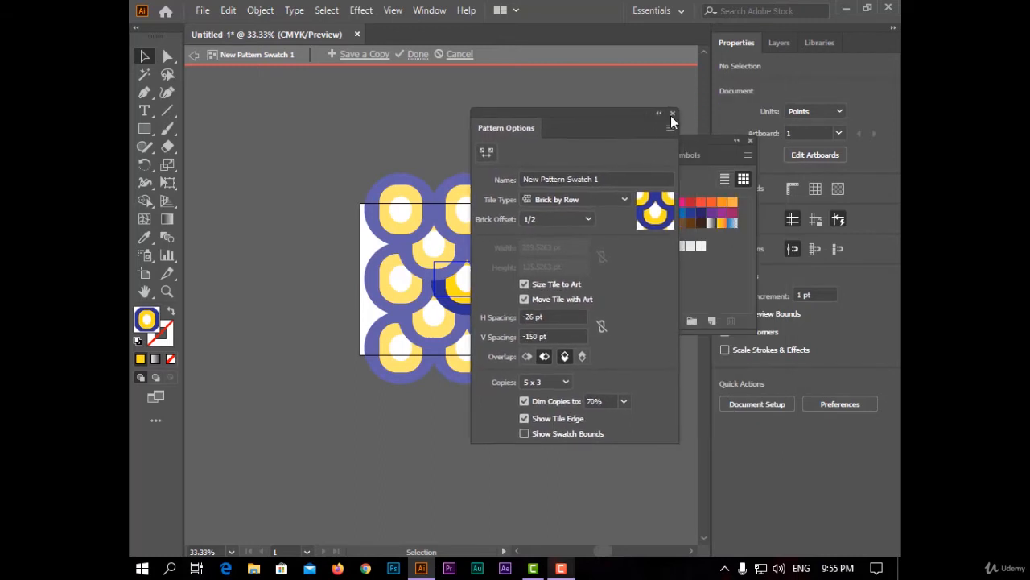
{"action": "left_click", "coordinate": [672, 115]}
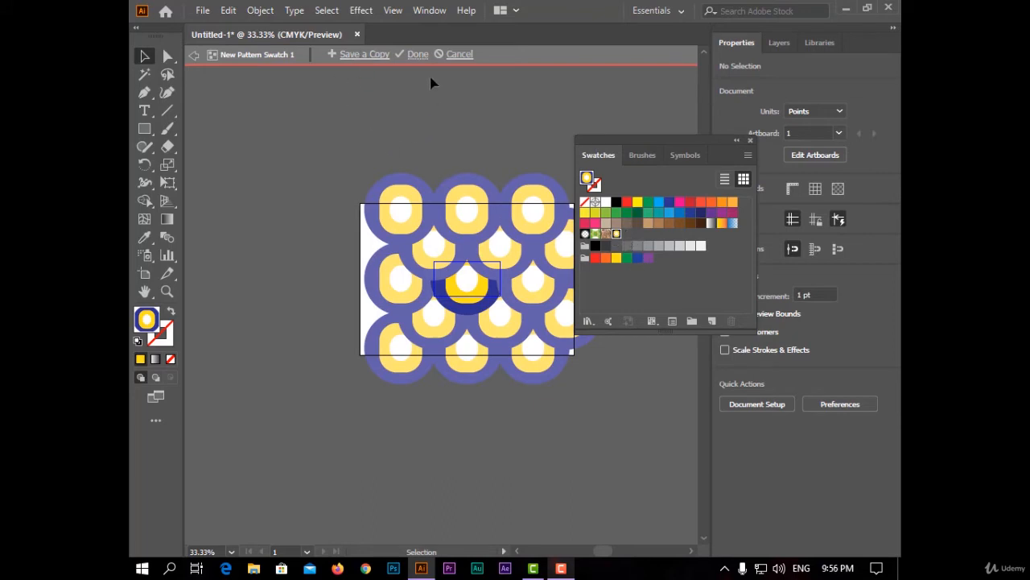
{"action": "left_click", "coordinate": [415, 55]}
{"action": "left_click", "coordinate": [441, 292]}
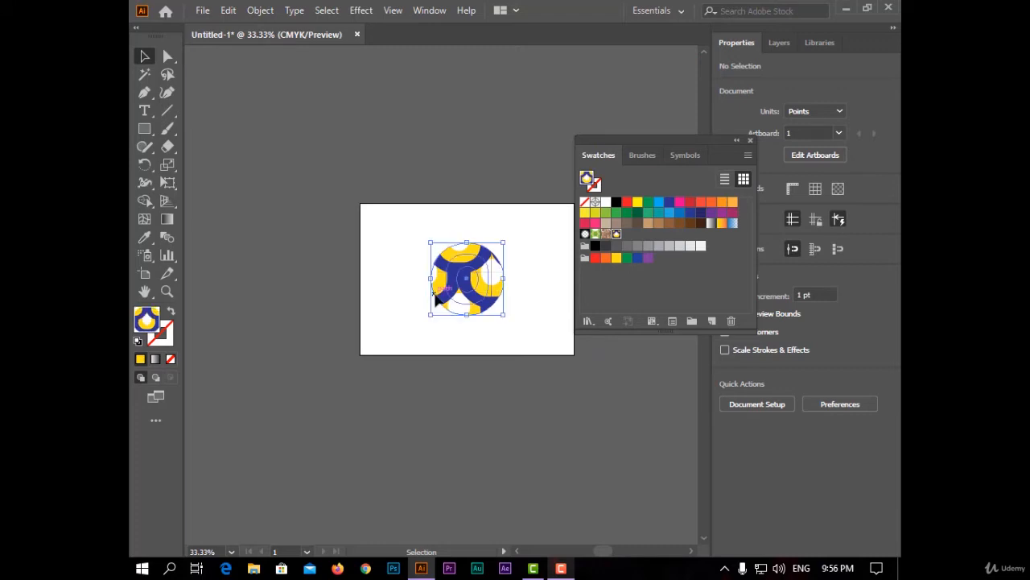
{"action": "key", "text": "Delete"}
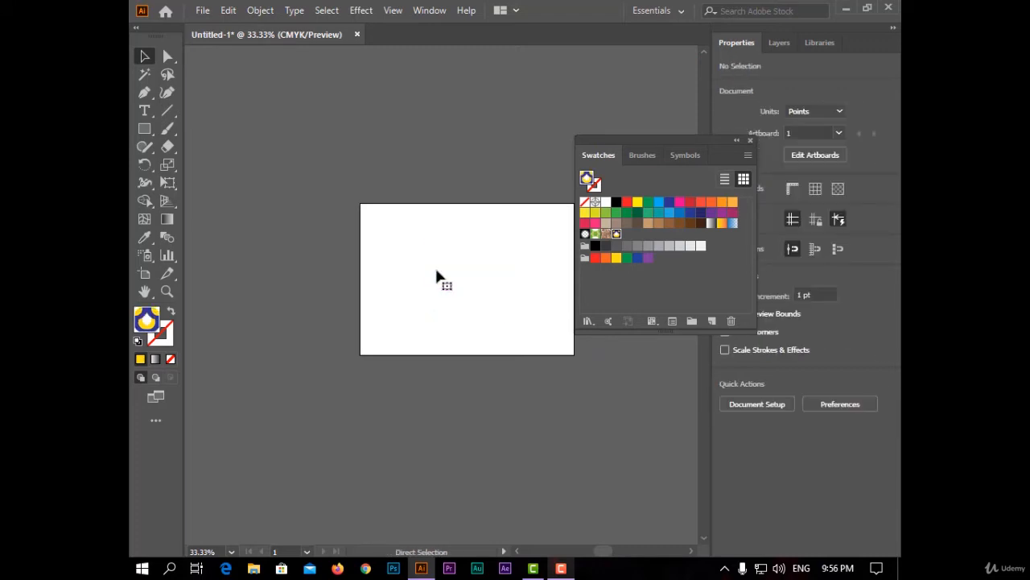
Draw a pattern-filled rectangle about 837 x 595 pt covering the whole artboard, and deselect it.
{"action": "key", "text": "ctrl+0"}
{"action": "left_click", "coordinate": [144, 128]}
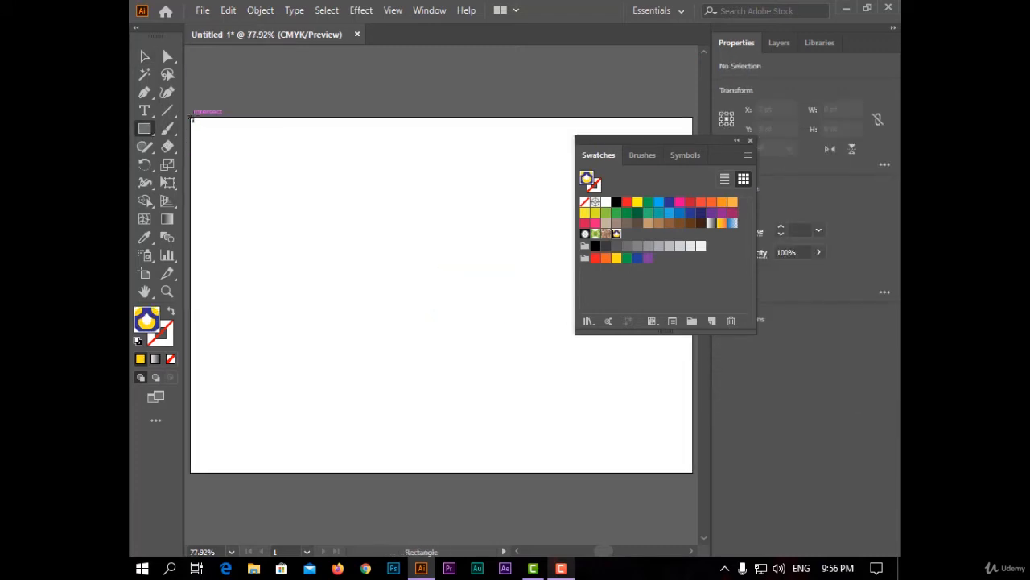
{"action": "left_click_drag", "start_coordinate": [193, 118], "coordinate": [692, 472]}
{"action": "left_click", "coordinate": [144, 56]}
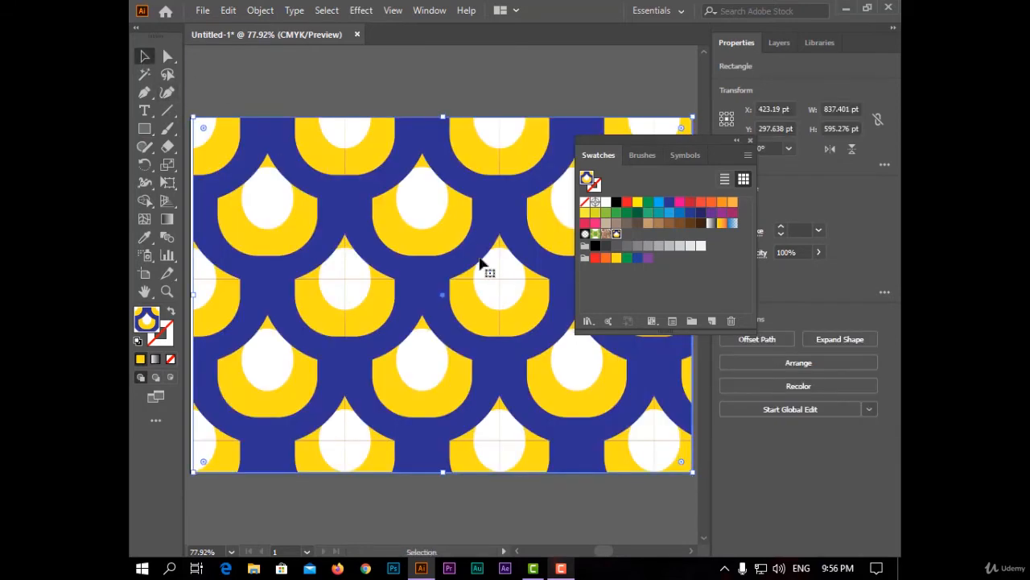
{"action": "left_click", "coordinate": [456, 80]}
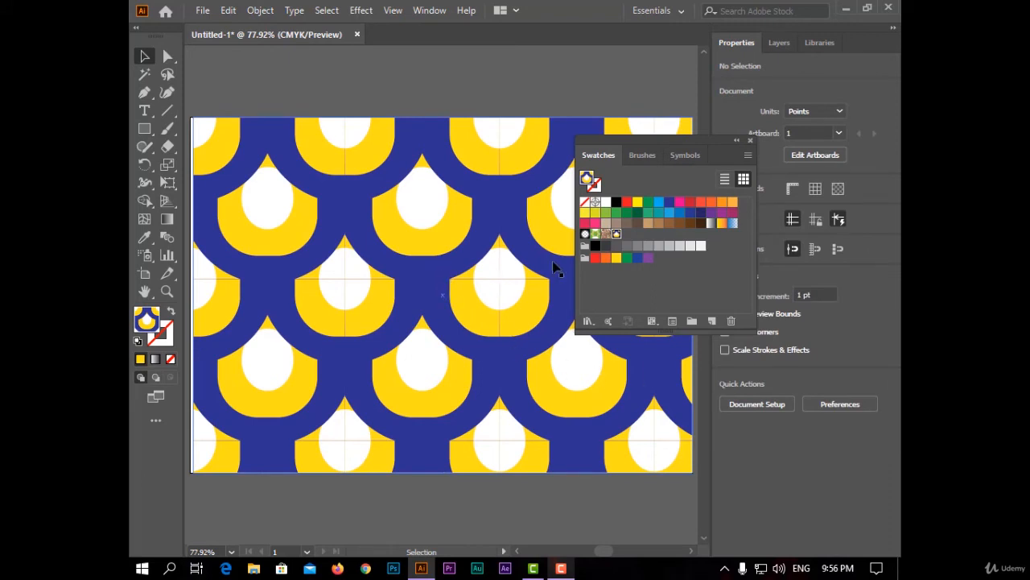
Start a Rotate transformation on the rectangle with Transform Patterns enabled and Transform Objects disabled.
{"action": "right_click", "coordinate": [270, 195]}
{"action": "mouse_move", "coordinate": [361, 430]}
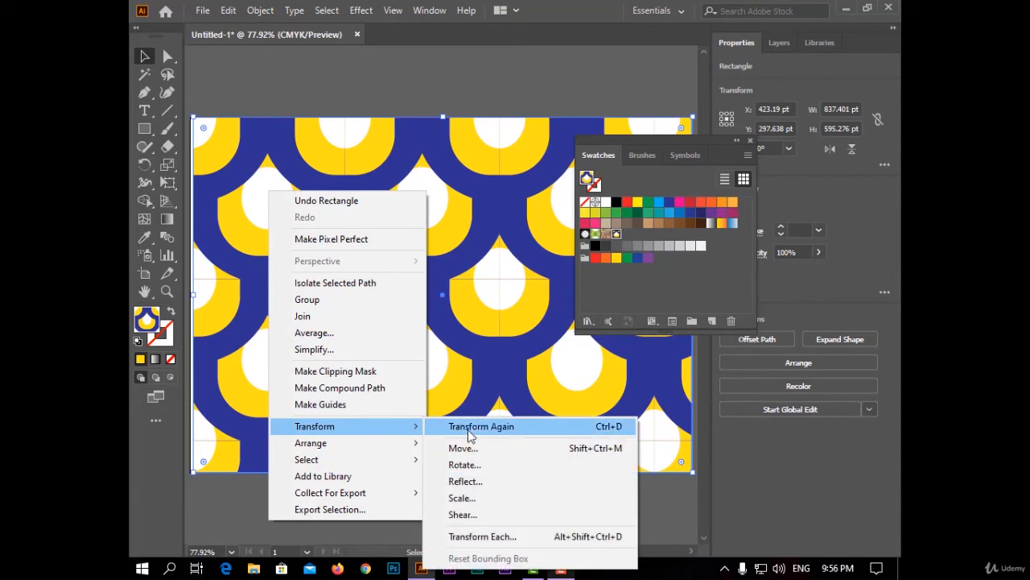
{"action": "left_click", "coordinate": [590, 467]}
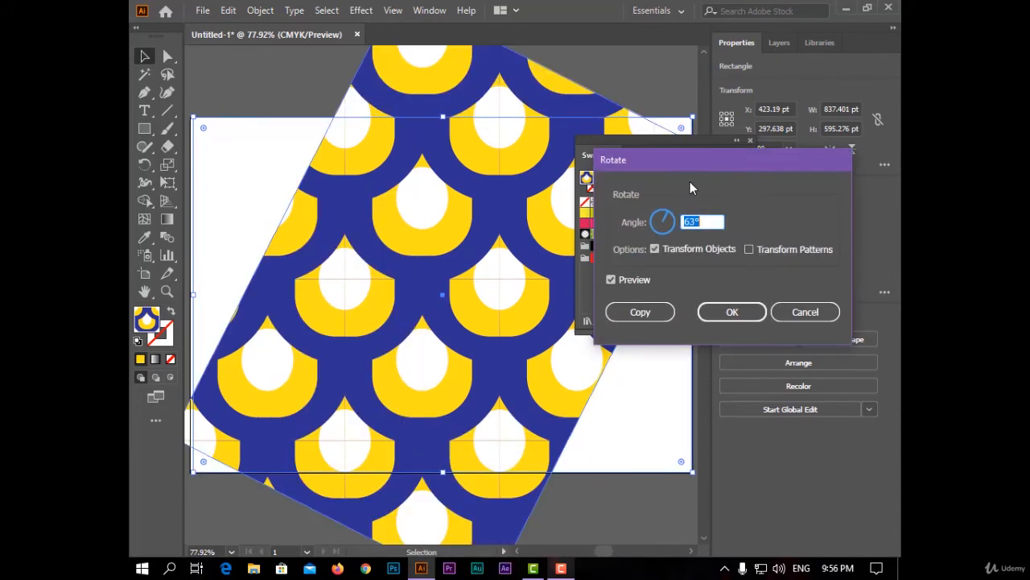
{"action": "left_click_drag", "start_coordinate": [651, 161], "coordinate": [428, 155]}
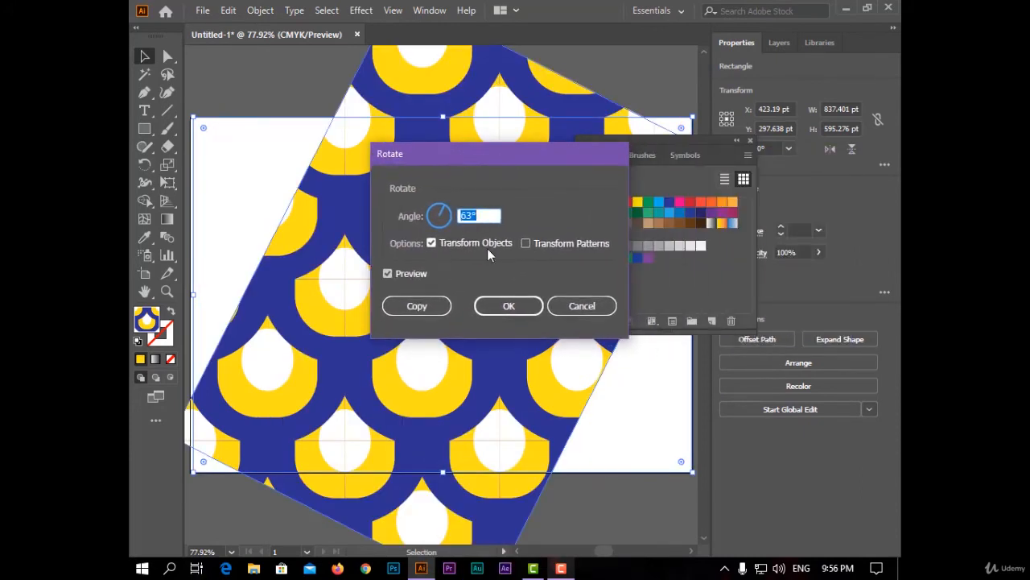
{"action": "left_click", "coordinate": [569, 245]}
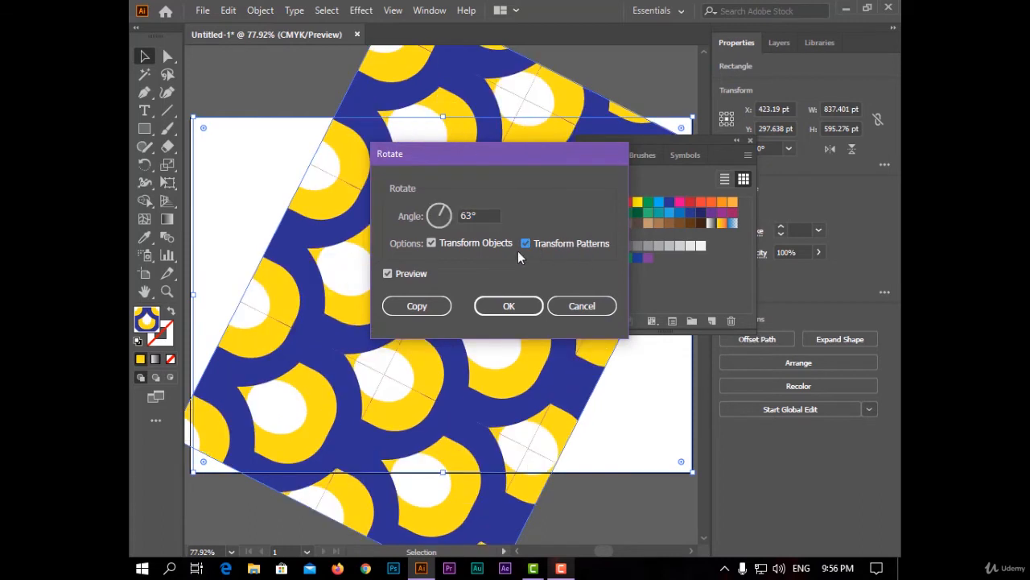
{"action": "left_click", "coordinate": [432, 243]}
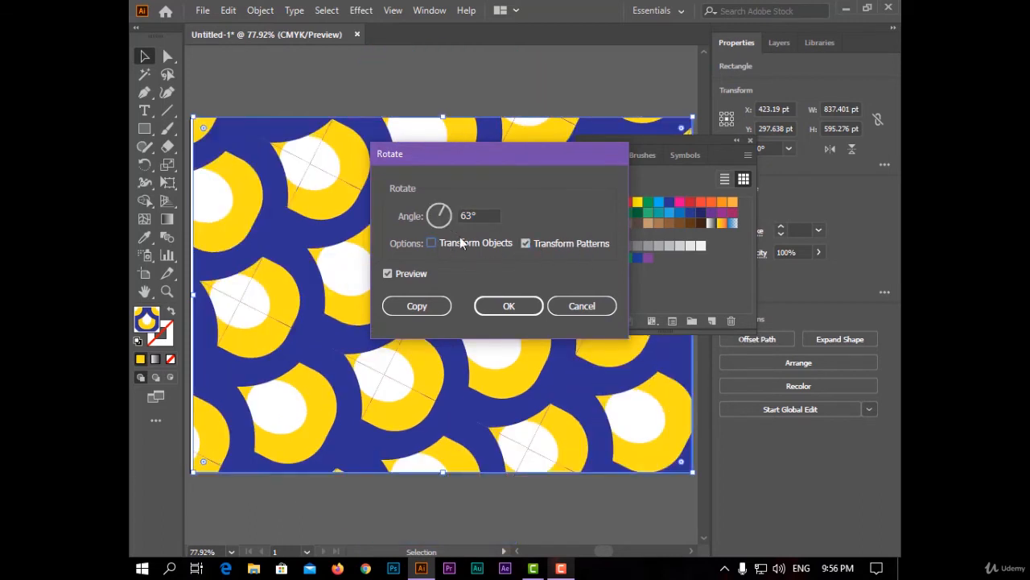
Try rotating the pattern fill by 320° and 132°, and cancel the rotation.
{"action": "left_click", "coordinate": [449, 215]}
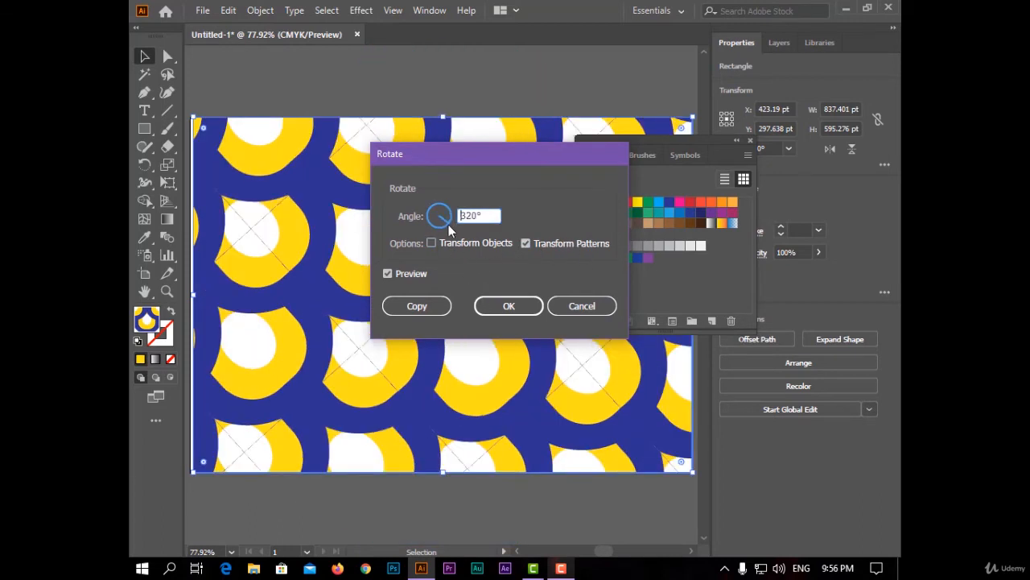
{"action": "mouse_move", "coordinate": [448, 225]}
{"action": "left_mouse_down"}
{"action": "mouse_move", "coordinate": [433, 229]}
{"action": "mouse_move", "coordinate": [441, 213]}
{"action": "left_mouse_up"}
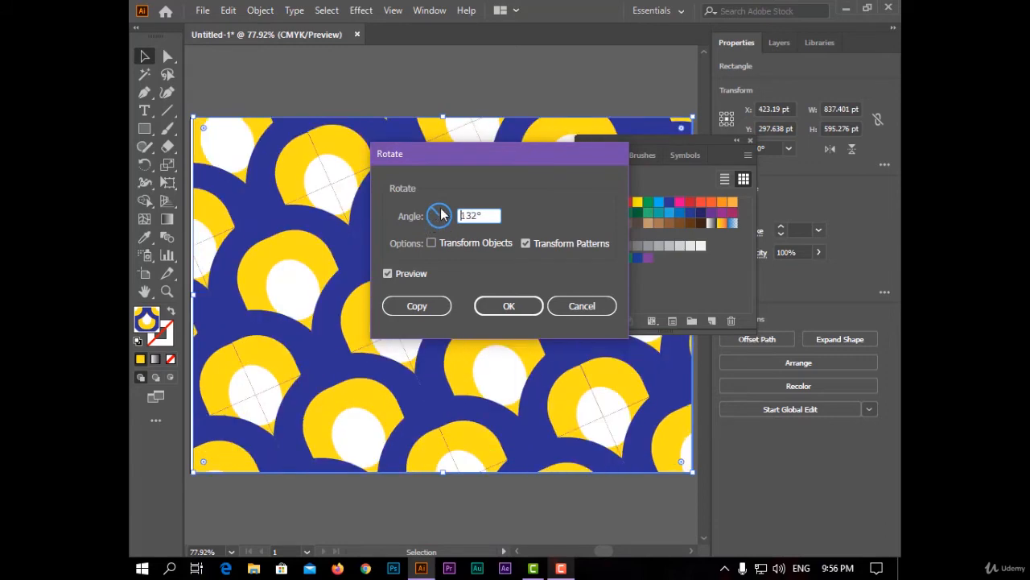
{"action": "left_click", "coordinate": [563, 309]}
Start a Scale transformation on the rectangle with Transform Patterns enabled and Transform Objects disabled.
{"action": "right_click", "coordinate": [259, 195]}
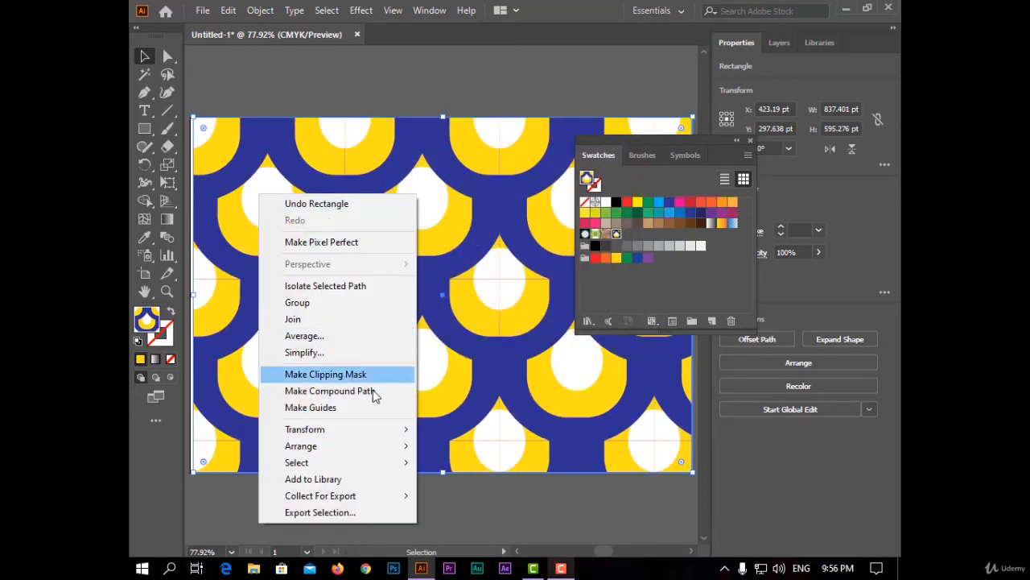
{"action": "mouse_move", "coordinate": [381, 429]}
{"action": "left_click", "coordinate": [507, 500]}
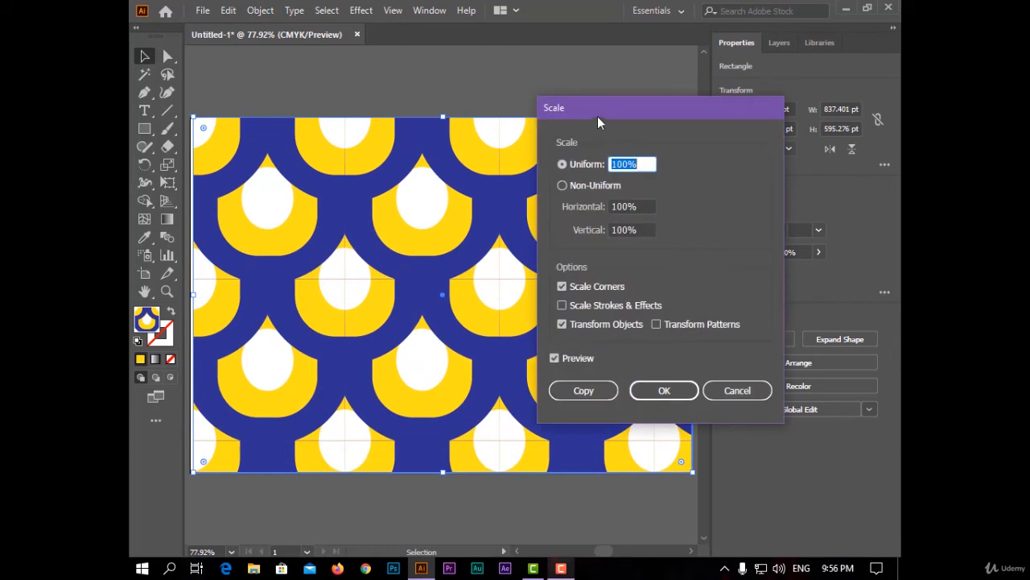
{"action": "left_click_drag", "start_coordinate": [598, 122], "coordinate": [502, 113]}
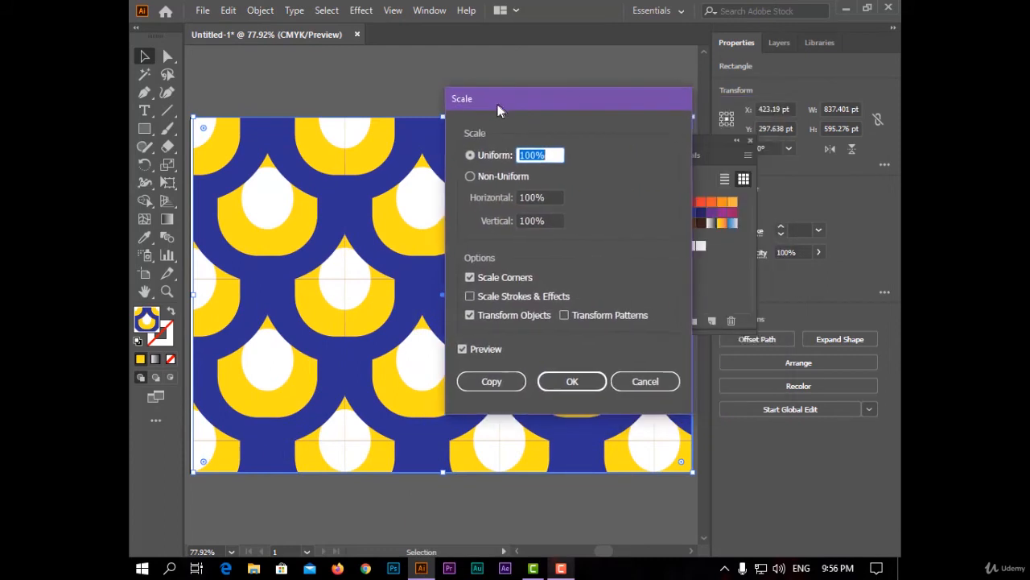
{"action": "left_click", "coordinate": [596, 319]}
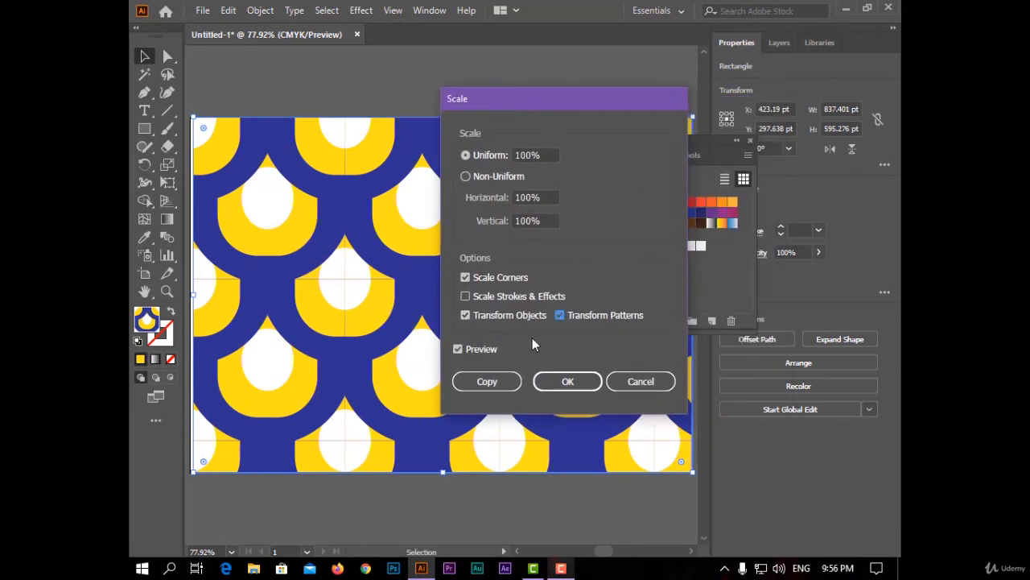
{"action": "left_click", "coordinate": [465, 317]}
Scale the rectangle's pattern fill non-uniformly to 111% horizontal and 76% vertical.
{"action": "left_click", "coordinate": [466, 175]}
{"action": "type", "text": "115"}
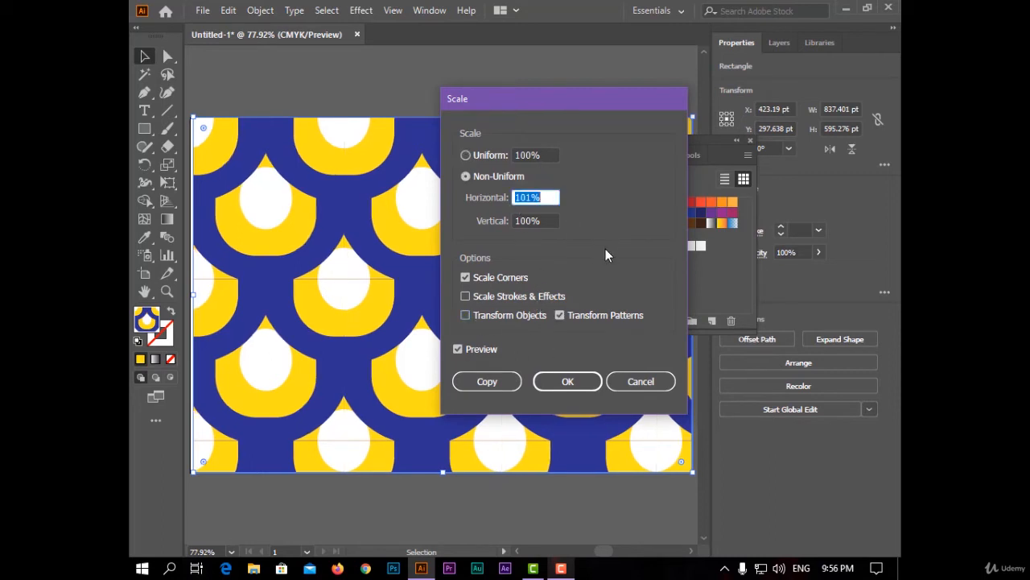
{"action": "type", "text": "111"}
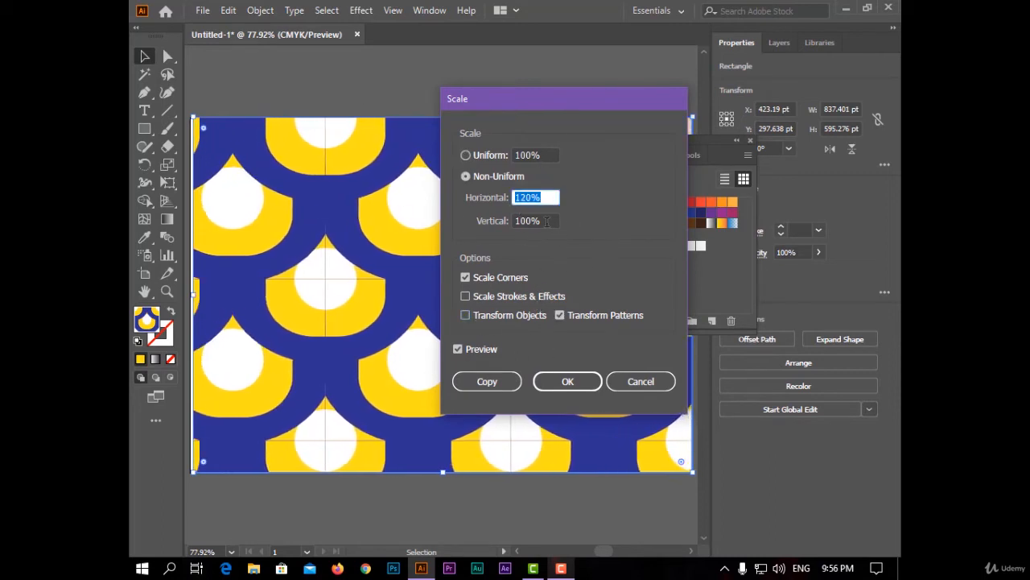
{"action": "key", "text": "Tab"}
{"action": "type", "text": "92"}
{"action": "type", "text": "76"}
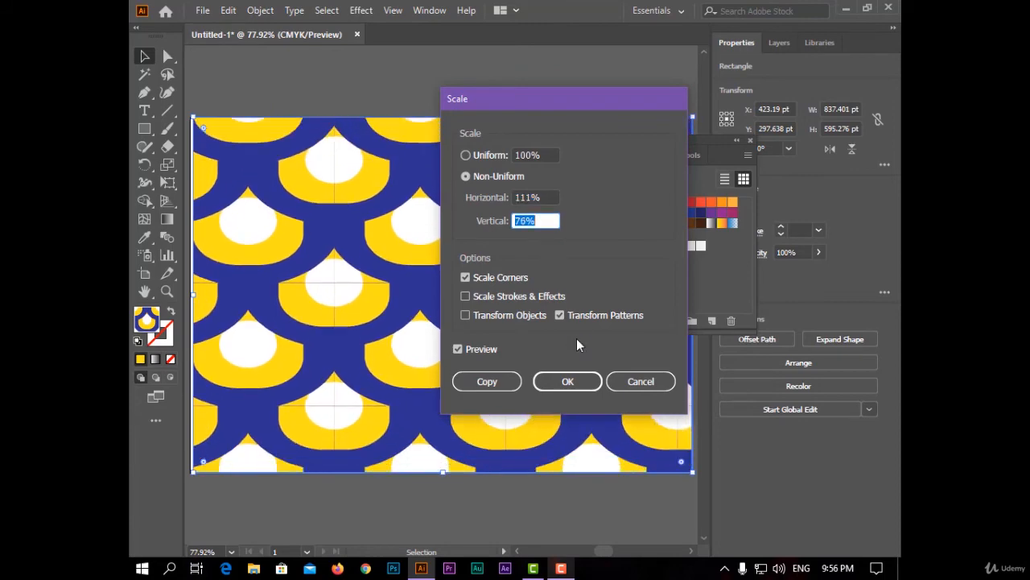
{"action": "left_click", "coordinate": [578, 376]}
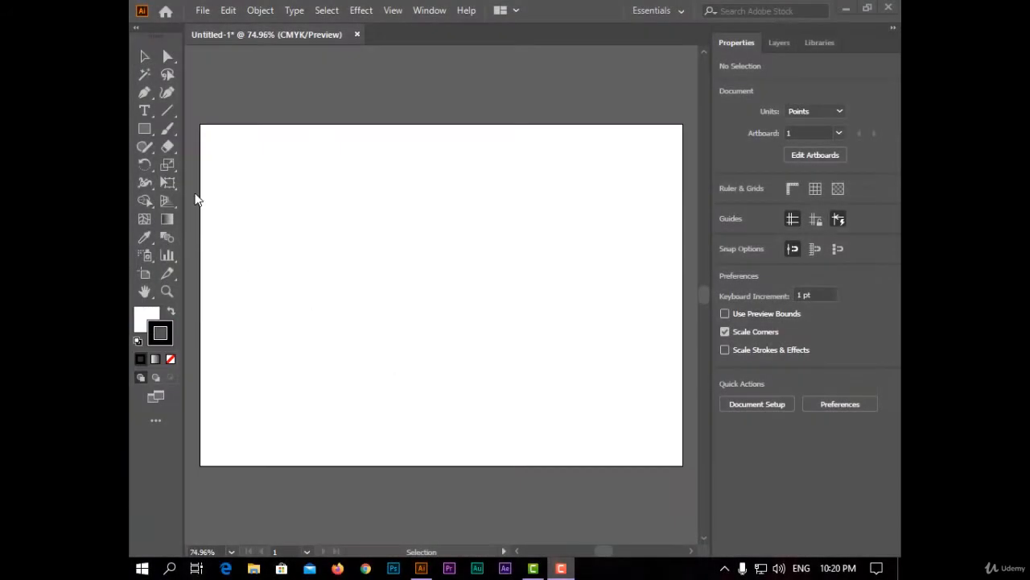
Draw a circle about 303 pt in diameter in the artboard's upper middle, with no fill and an 18 pt black stroke.
{"action": "left_click", "coordinate": [144, 130]}
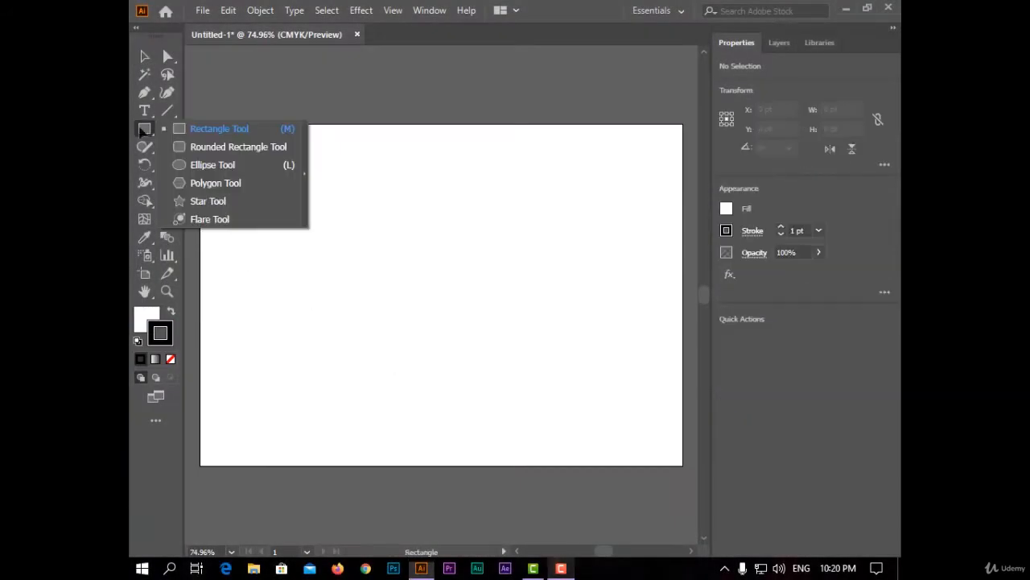
{"action": "left_click", "coordinate": [212, 164]}
{"action": "left_click_drag", "start_coordinate": [285, 138], "coordinate": [467, 305]}
{"action": "left_click", "coordinate": [150, 314]}
{"action": "left_click", "coordinate": [170, 359]}
{"action": "left_click", "coordinate": [513, 206]}
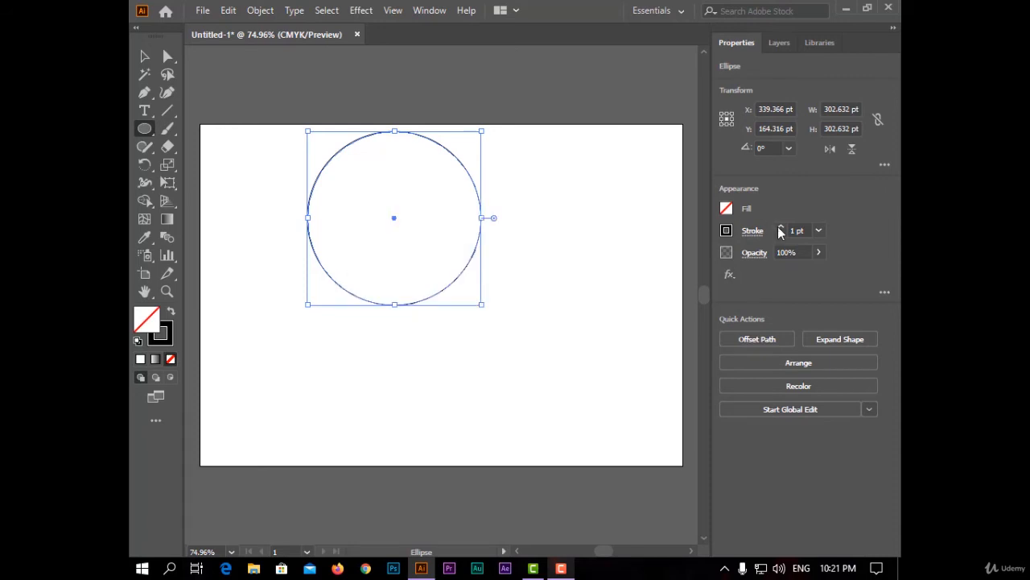
{"action": "left_click", "coordinate": [780, 229]}
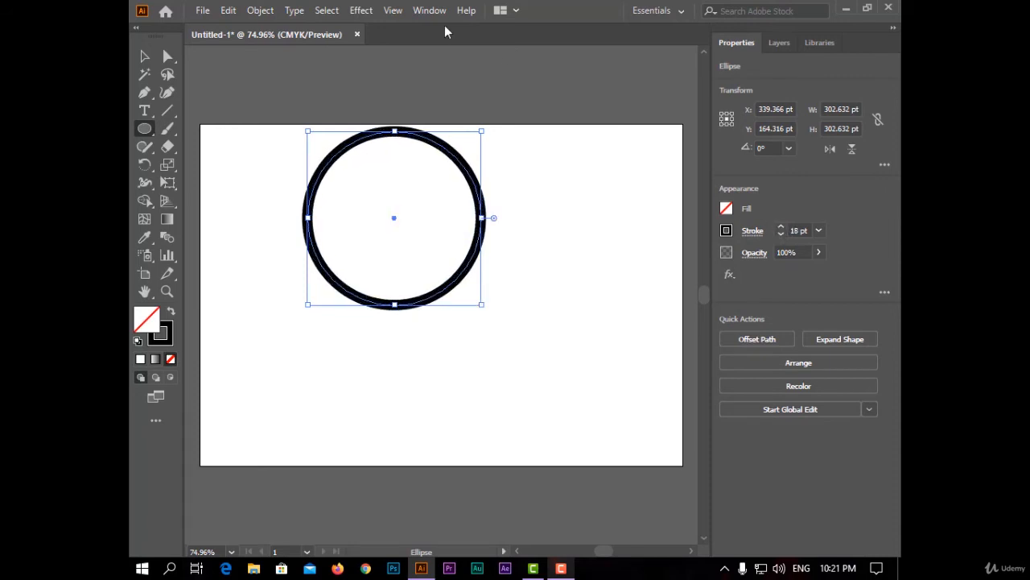
Align the circle with the artboard's top edge and close the Align panel.
{"action": "left_click", "coordinate": [429, 9]}
{"action": "left_click", "coordinate": [577, 175]}
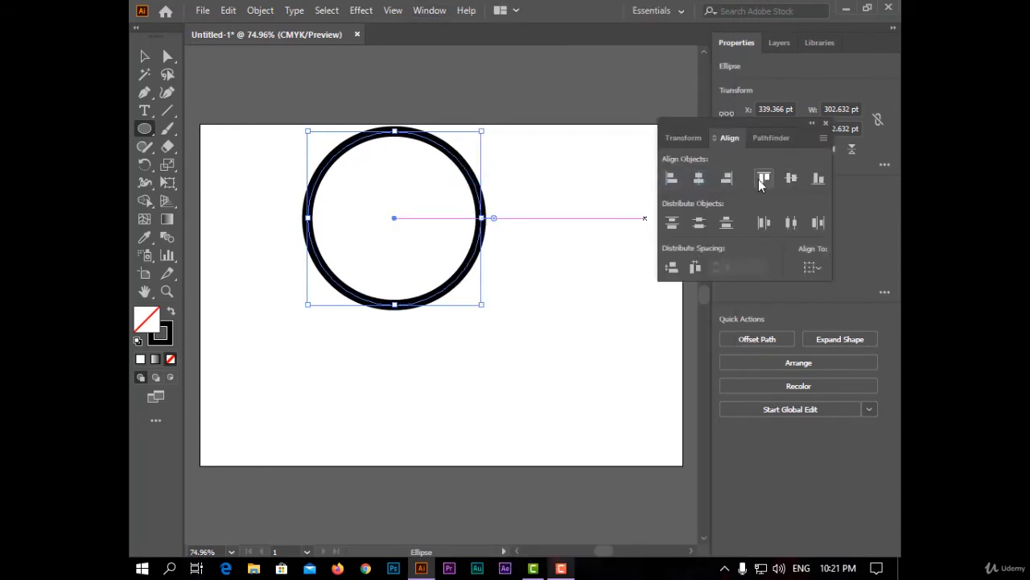
{"action": "left_click", "coordinate": [762, 179]}
{"action": "left_click", "coordinate": [825, 124]}
Copy the circle straight down with a slight overlap, and copy both circles to the right to form a two-by-two grid.
{"action": "key", "text": "v"}
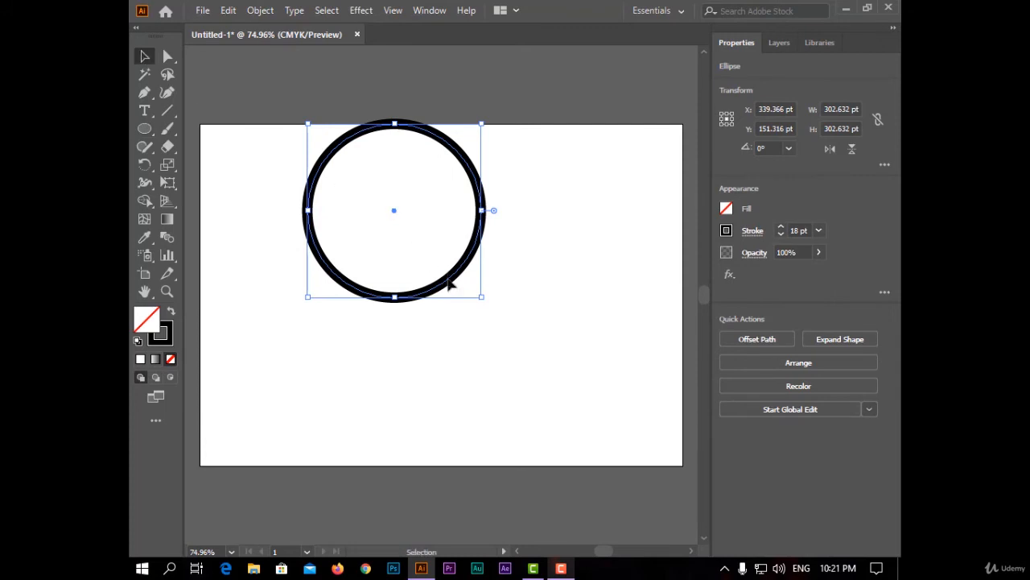
{"action": "left_click_drag", "start_coordinate": [453, 289], "coordinate": [452, 429]}
{"action": "left_click", "coordinate": [572, 344]}
{"action": "left_click_drag", "start_coordinate": [243, 168], "coordinate": [533, 374]}
{"action": "left_click", "coordinate": [435, 293], "text": "shift"}
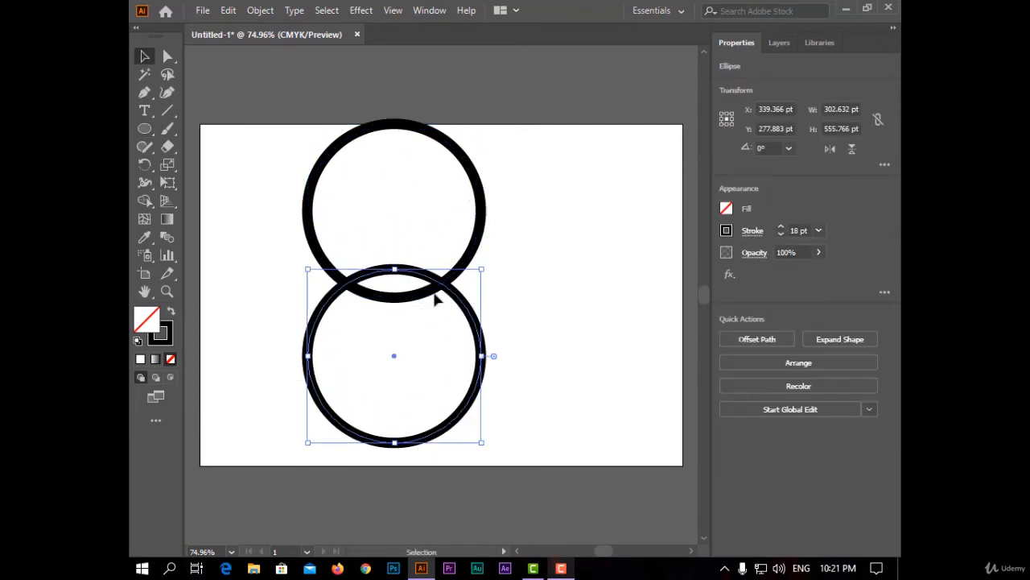
{"action": "left_click_drag", "start_coordinate": [511, 265], "coordinate": [323, 276]}
{"action": "left_click_drag", "start_coordinate": [415, 296], "coordinate": [561, 302]}
{"action": "left_click", "coordinate": [656, 177]}
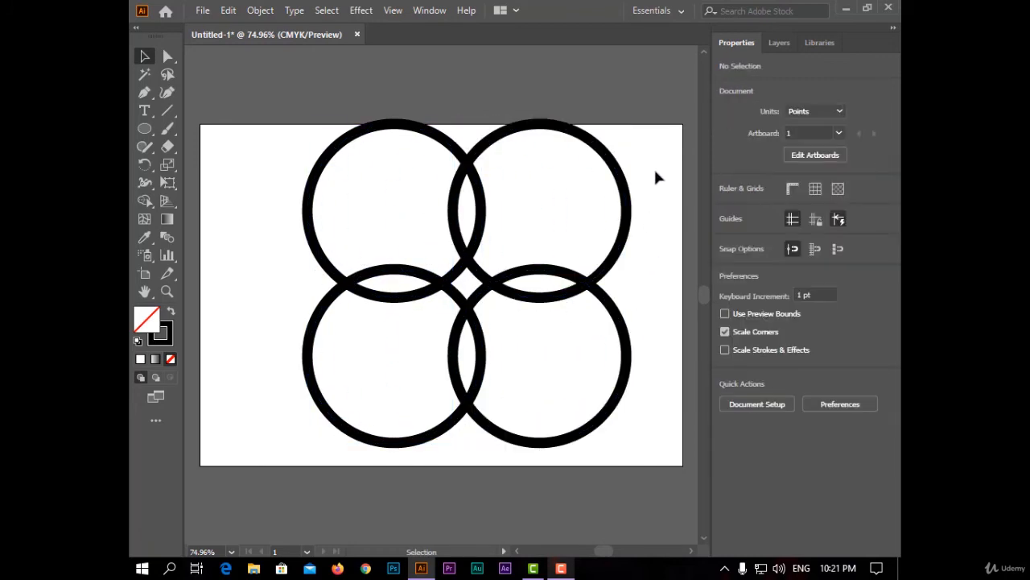
Delete the outer anchor points of the upper-left and lower-left circles, leaving only their inner quarter arcs.
{"action": "left_click", "coordinate": [168, 56]}
{"action": "left_click_drag", "start_coordinate": [358, 103], "coordinate": [413, 156]}
{"action": "key", "text": "Delete"}
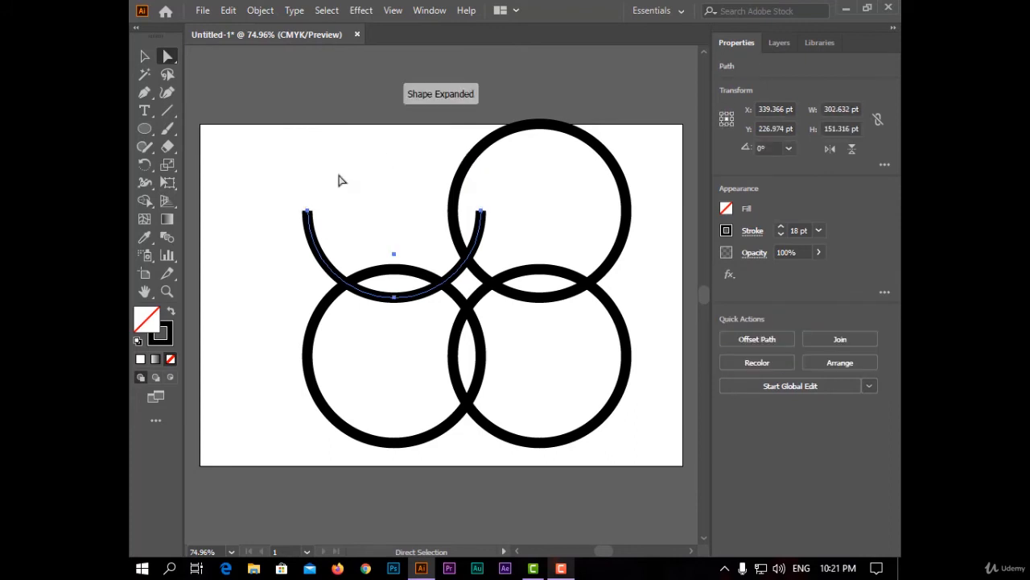
{"action": "left_click_drag", "start_coordinate": [348, 171], "coordinate": [279, 246]}
{"action": "key", "text": "Delete"}
{"action": "left_click_drag", "start_coordinate": [276, 333], "coordinate": [443, 465]}
{"action": "key", "text": "Delete"}
Delete the outer anchor points of the lower-right and upper-right circles, leaving only their inner quarter arcs.
{"action": "key", "text": "Delete"}
{"action": "left_click_drag", "start_coordinate": [668, 317], "coordinate": [597, 390]}
{"action": "key", "text": "Delete"}
{"action": "left_click_drag", "start_coordinate": [564, 431], "coordinate": [540, 468]}
{"action": "key", "text": "Delete"}
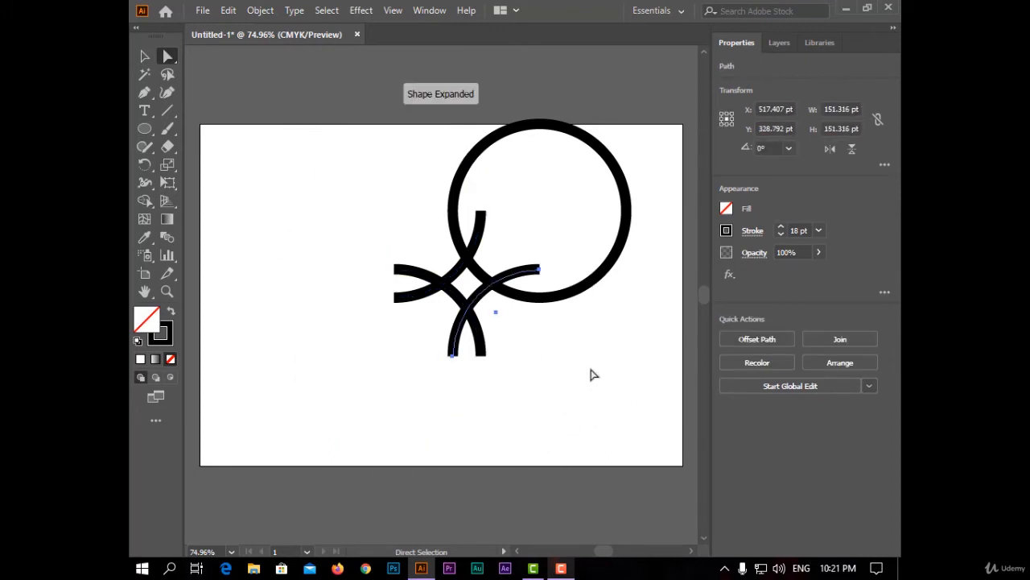
{"action": "left_click_drag", "start_coordinate": [646, 197], "coordinate": [602, 233]}
{"action": "key", "text": "Delete"}
{"action": "left_click_drag", "start_coordinate": [562, 96], "coordinate": [483, 150]}
{"action": "key", "text": "Delete"}
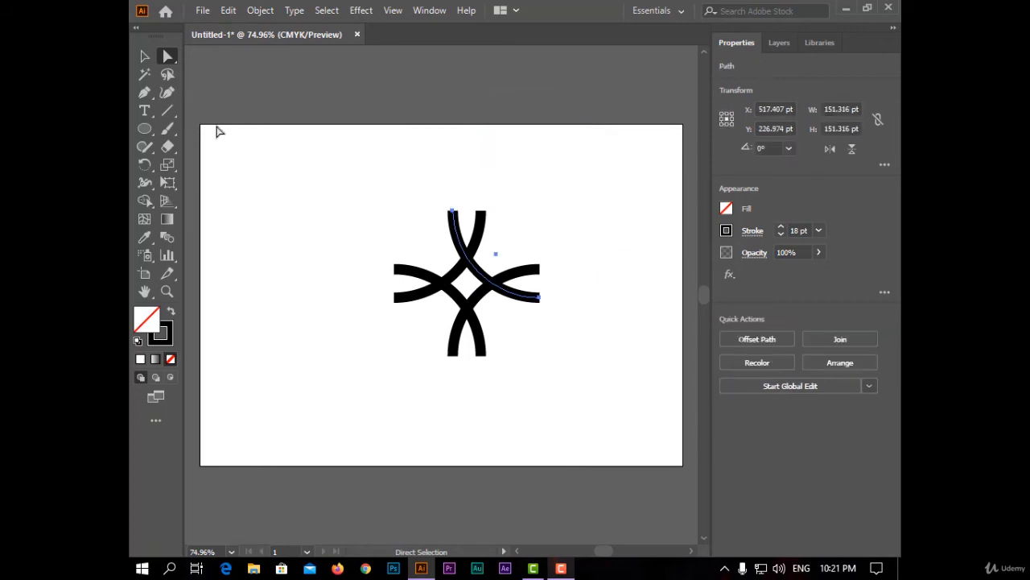
Select all four arcs and expand their strokes into filled shapes.
{"action": "left_click", "coordinate": [145, 56]}
{"action": "left_click", "coordinate": [338, 195]}
{"action": "left_click_drag", "start_coordinate": [338, 195], "coordinate": [612, 382]}
{"action": "left_click", "coordinate": [260, 11]}
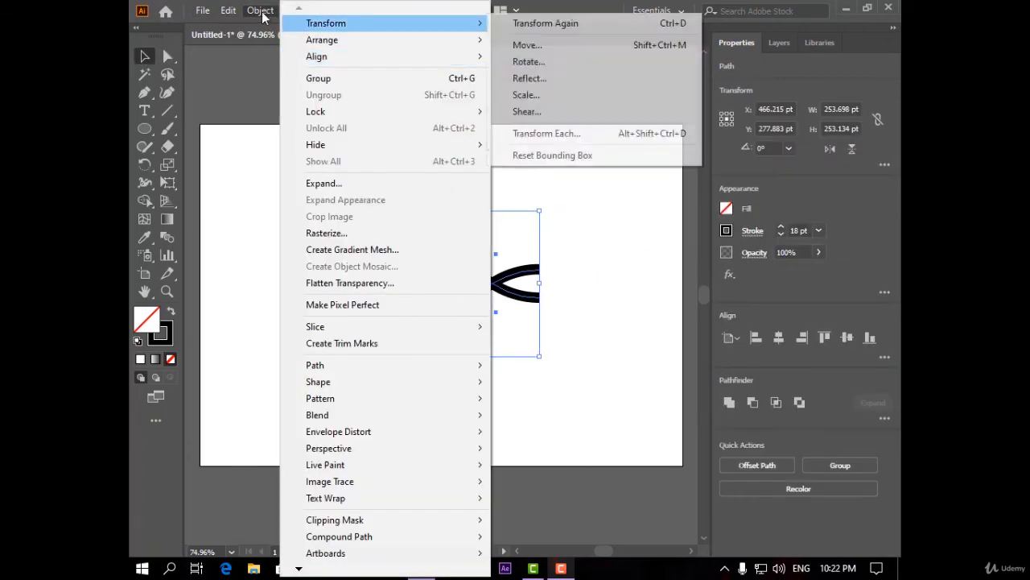
{"action": "left_click", "coordinate": [432, 185]}
{"action": "left_click", "coordinate": [548, 364]}
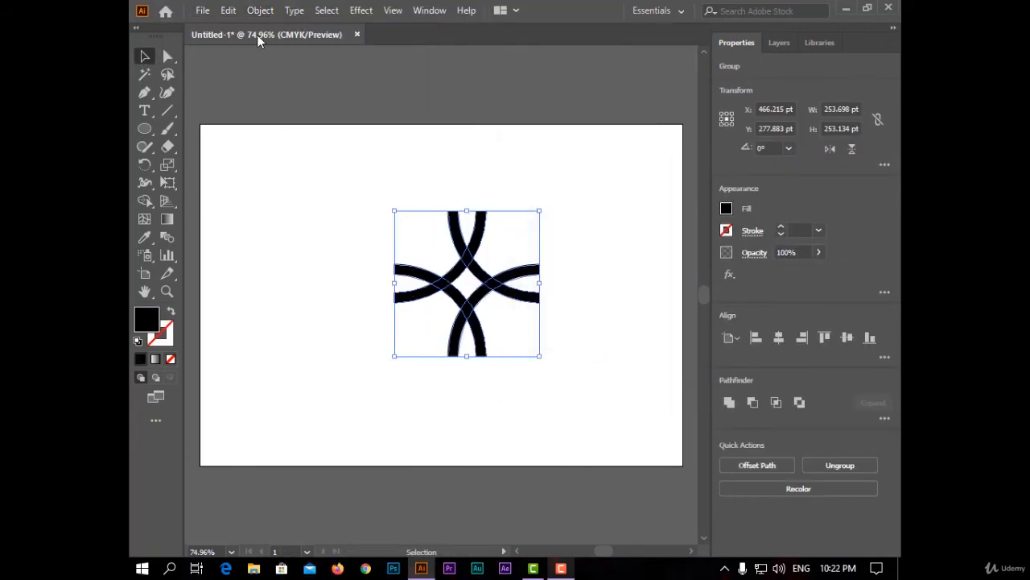
Offset the expanded arcs by 6 pt with Miter joins and a miter limit of 4.
{"action": "left_click", "coordinate": [260, 11]}
{"action": "left_click", "coordinate": [591, 422]}
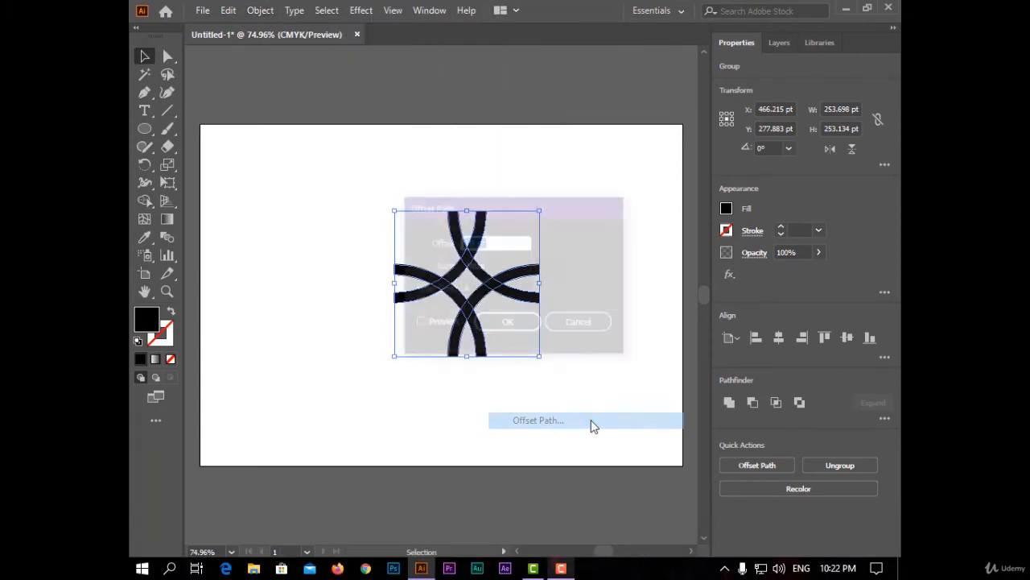
{"action": "type", "text": "6"}
{"action": "left_click", "coordinate": [416, 322]}
{"action": "left_click_drag", "start_coordinate": [556, 209], "coordinate": [750, 166]}
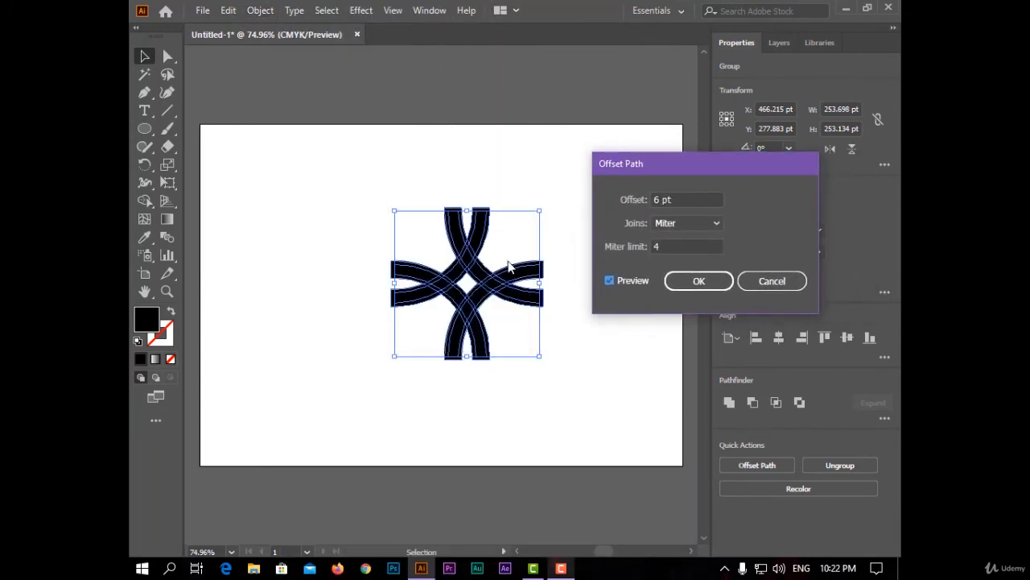
{"action": "left_click", "coordinate": [683, 279]}
Cut over-and-under gaps at the crossings of all the selected offset arcs with the Shape Builder tool.
{"action": "left_click", "coordinate": [505, 256]}
{"action": "scroll", "coordinate": [494, 305], "scroll_direction": "up", "scroll_amount": 1}
{"action": "left_click_drag", "start_coordinate": [585, 167], "coordinate": [298, 408]}
{"action": "scroll", "coordinate": [447, 359], "scroll_direction": "up", "scroll_amount": 1}
{"action": "left_click", "coordinate": [144, 201]}
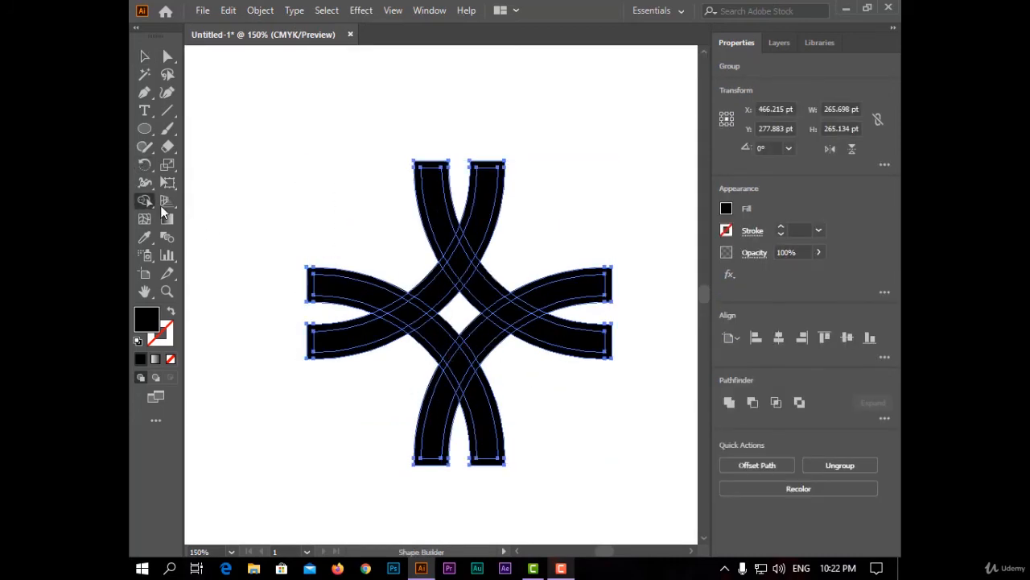
{"action": "left_click", "coordinate": [454, 249]}
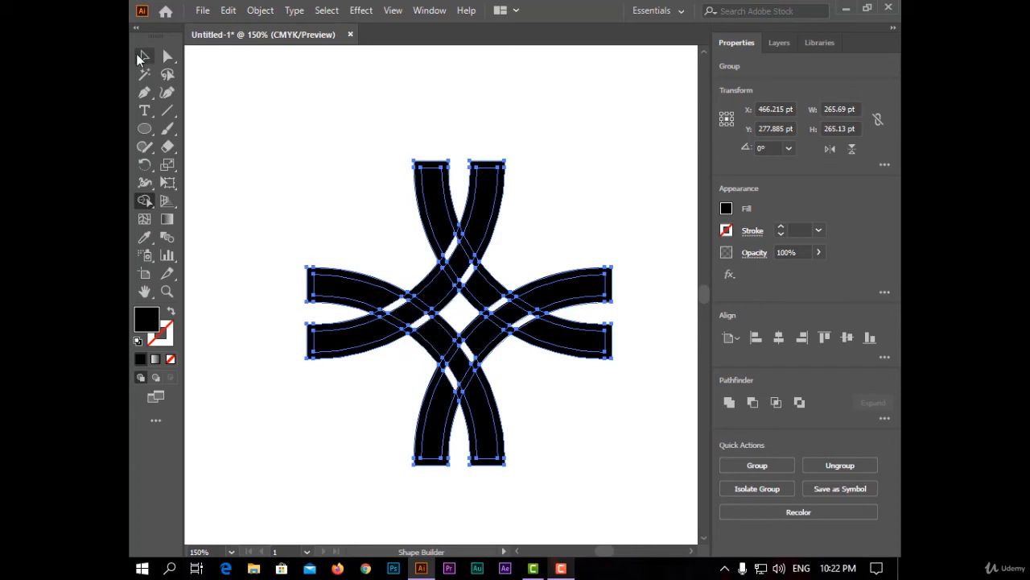
Ungroup the interlaced arc shapes and deselect them.
{"action": "left_click", "coordinate": [144, 56]}
{"action": "right_click", "coordinate": [458, 255]}
{"action": "left_click", "coordinate": [503, 384]}
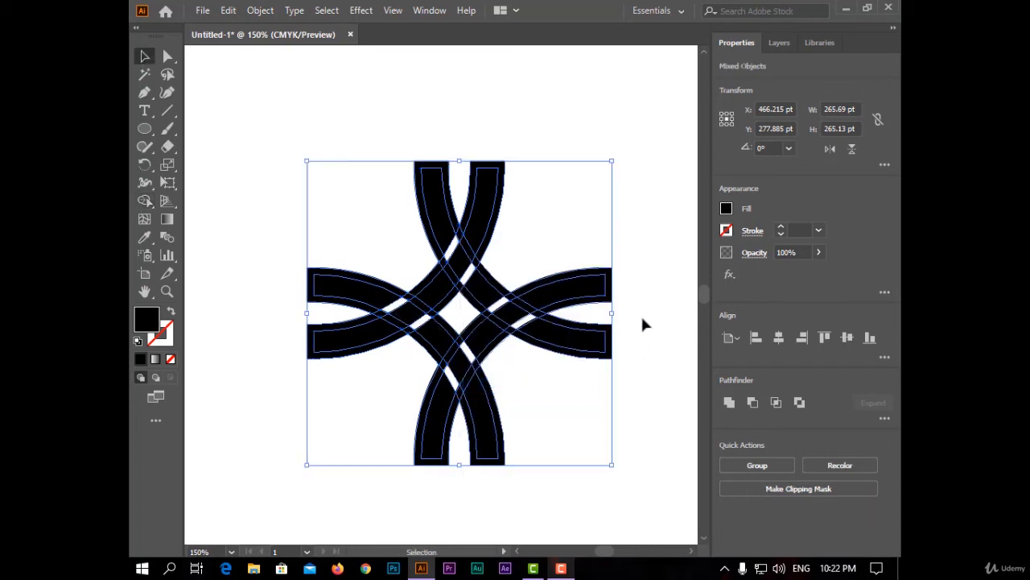
{"action": "left_click", "coordinate": [642, 317]}
Delete the thicker outer offset shapes around the arcs, keeping the thinner interlaced strands.
{"action": "left_click", "coordinate": [611, 291]}
{"action": "key", "text": "Delete"}
{"action": "left_click", "coordinate": [611, 345]}
{"action": "key", "text": "Delete"}
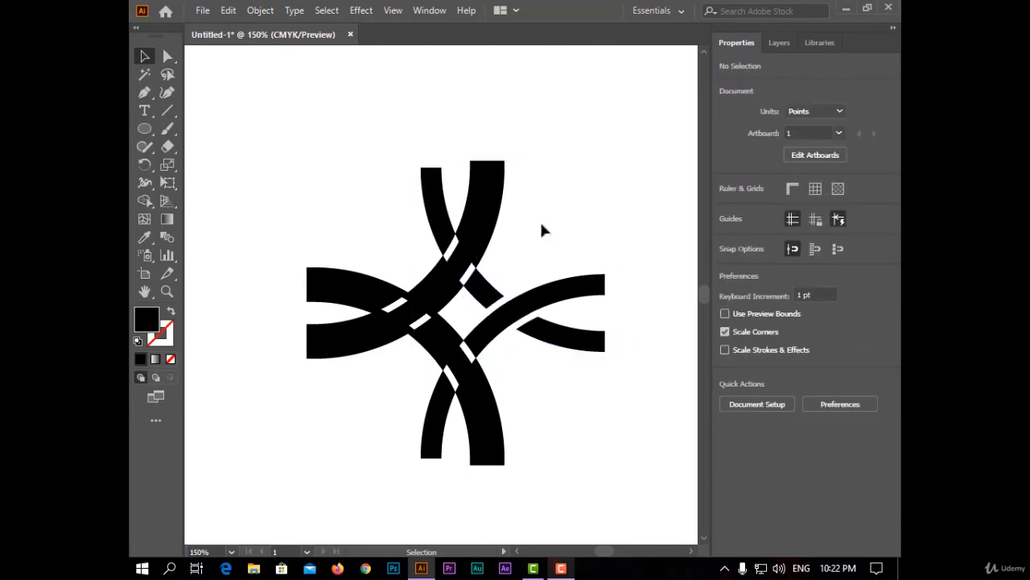
{"action": "left_click", "coordinate": [500, 175]}
{"action": "key", "text": "Delete"}
{"action": "left_click", "coordinate": [500, 460]}
{"action": "key", "text": "Delete"}
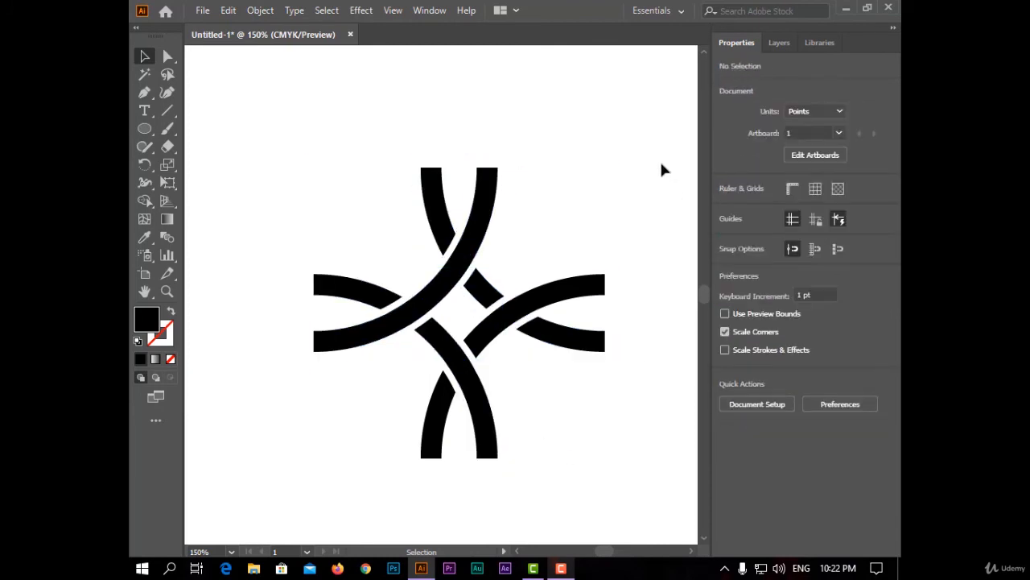
Select the whole interlaced motif and add it to the Swatches panel as a pattern swatch.
{"action": "left_click_drag", "start_coordinate": [591, 121], "coordinate": [293, 465]}
{"action": "left_click", "coordinate": [429, 10]}
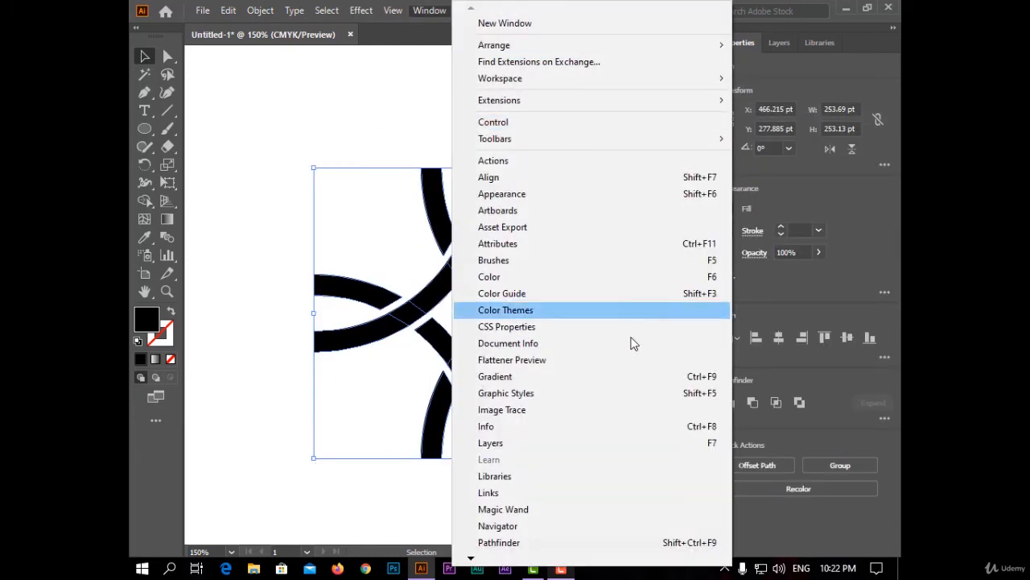
{"action": "mouse_move", "coordinate": [493, 561]}
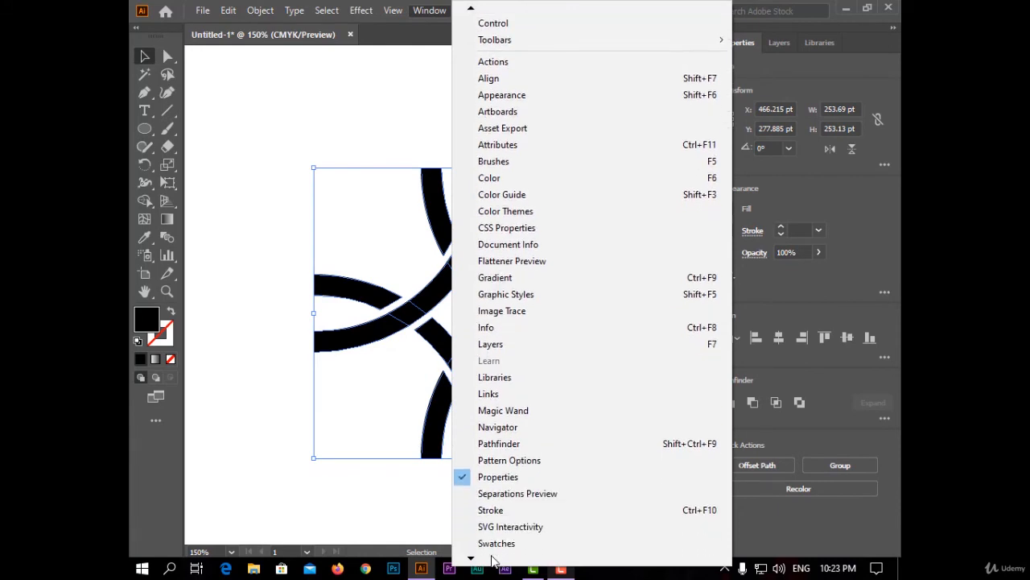
{"action": "left_click", "coordinate": [531, 492]}
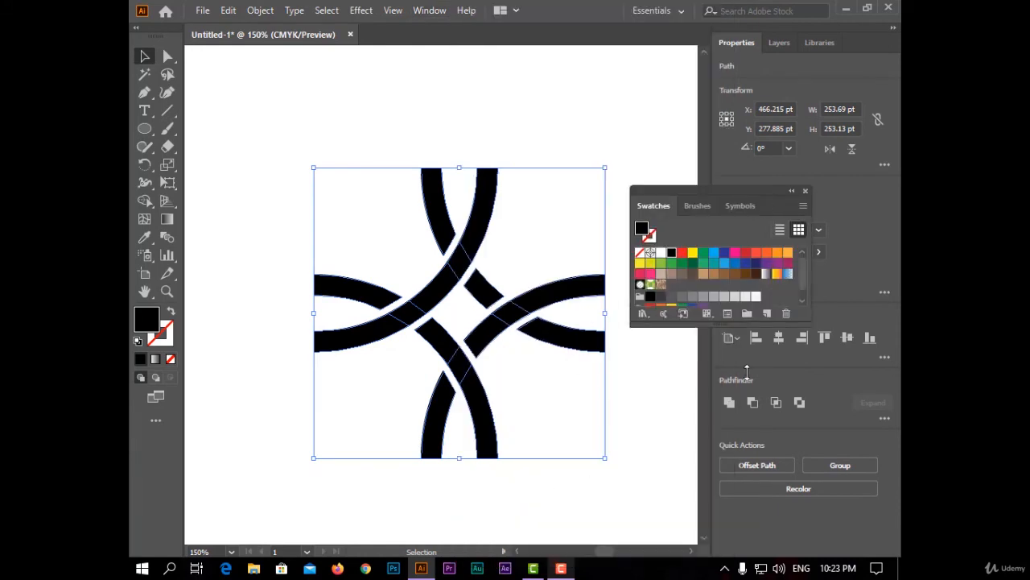
{"action": "left_click_drag", "start_coordinate": [512, 317], "coordinate": [708, 333]}
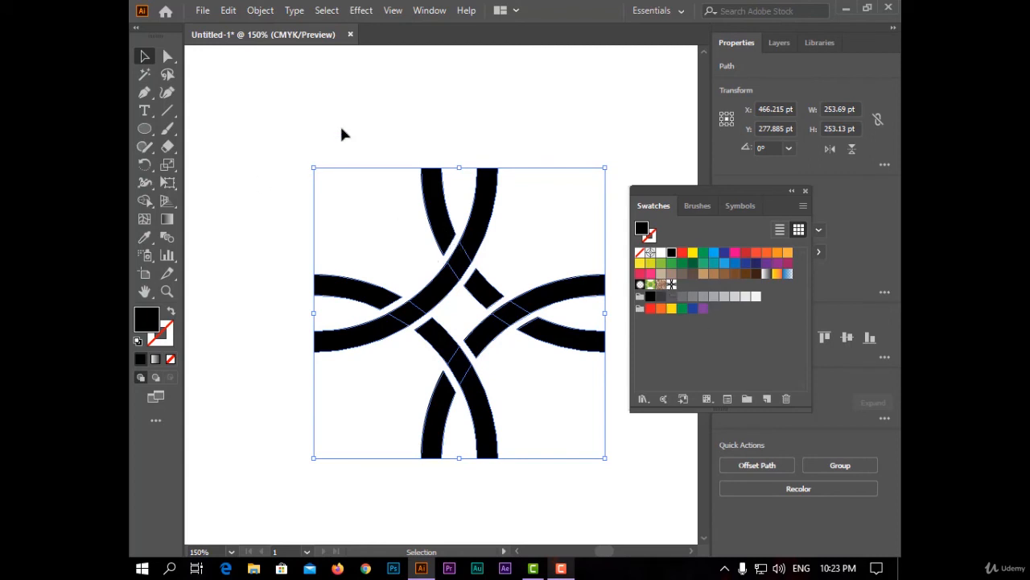
Open the new pattern swatch for editing with Pattern Options, examine its tiling across the artboard, and close the options.
{"action": "left_click", "coordinate": [429, 9]}
{"action": "left_click", "coordinate": [638, 405]}
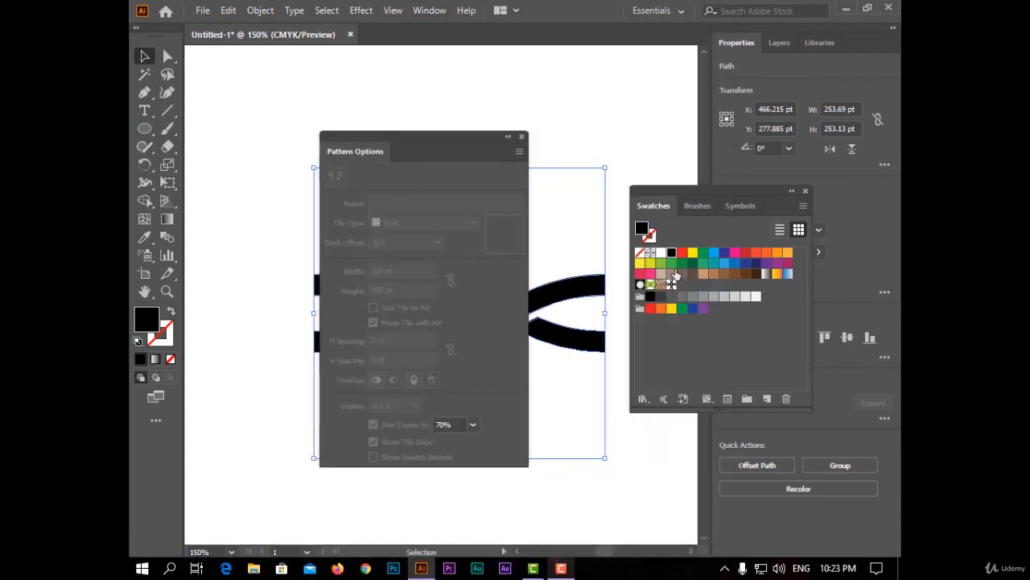
{"action": "double_click", "coordinate": [671, 284]}
{"action": "left_click", "coordinate": [519, 152]}
{"action": "left_click", "coordinate": [611, 173]}
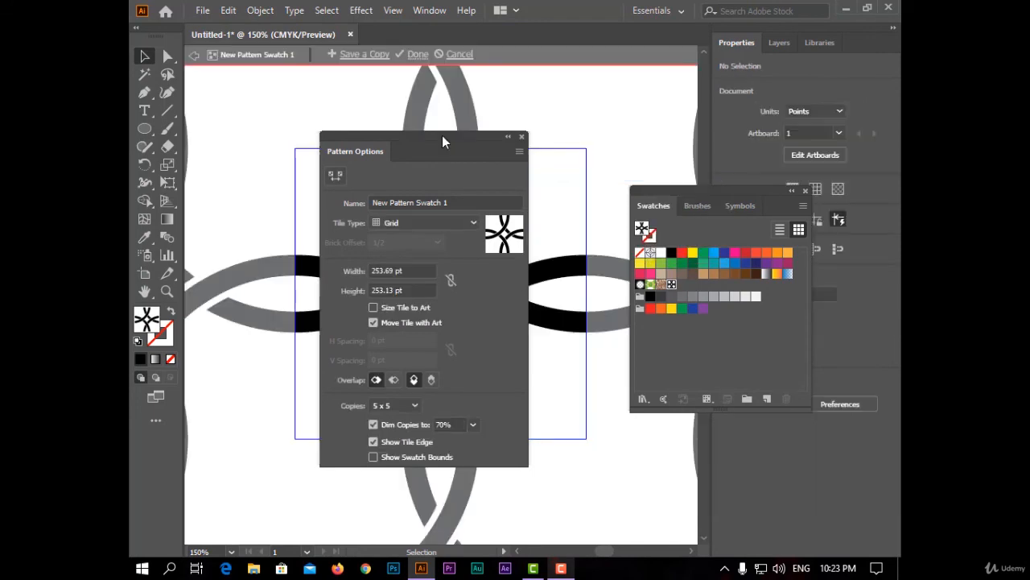
{"action": "scroll", "coordinate": [481, 280], "scroll_direction": "down", "scroll_amount": 3}
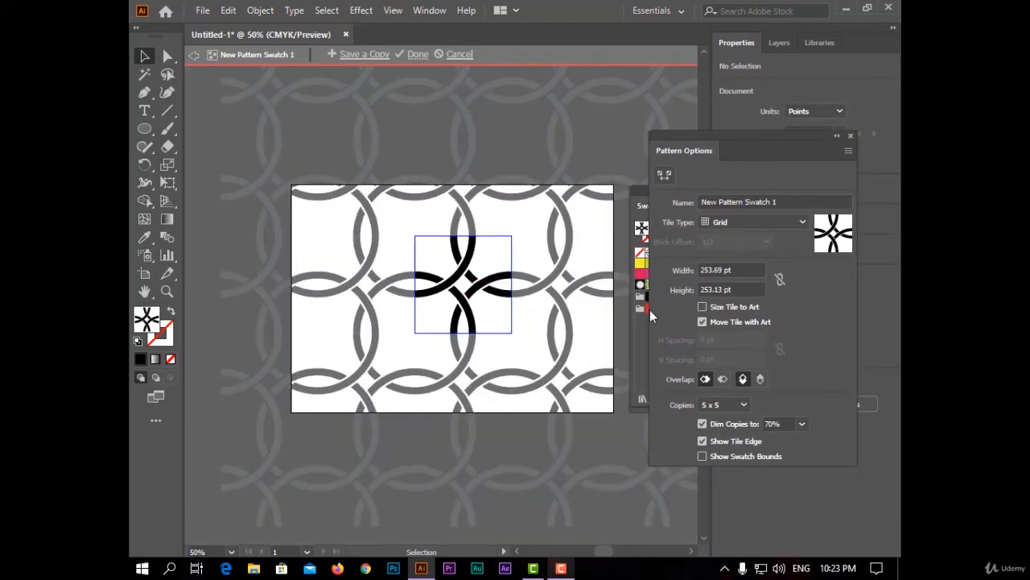
{"action": "left_click", "coordinate": [851, 135]}
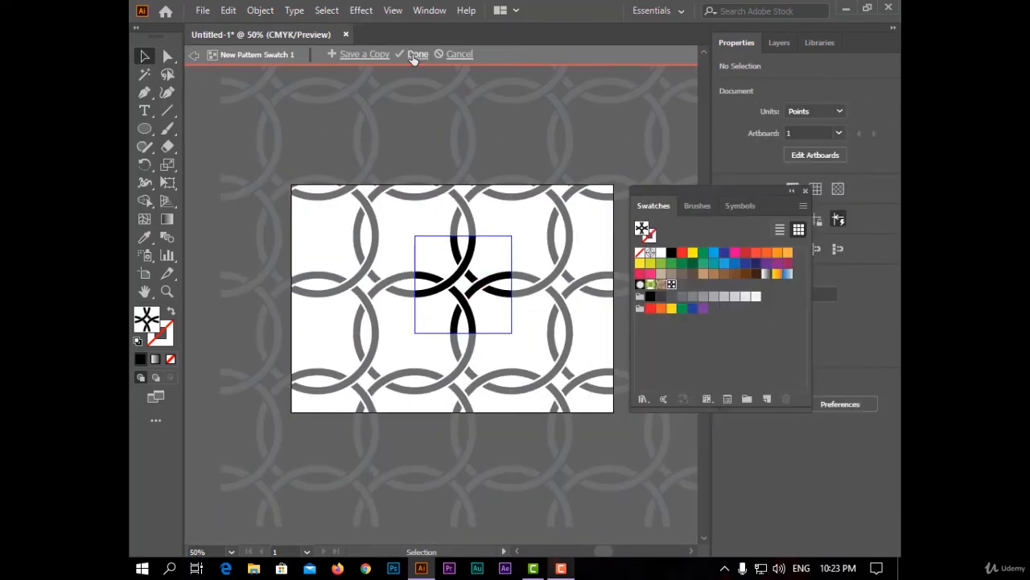
Delete the original motif and cover the whole artboard with a rectangle filled with the new interlaced pattern.
{"action": "left_click", "coordinate": [416, 54]}
{"action": "key", "text": "Delete"}
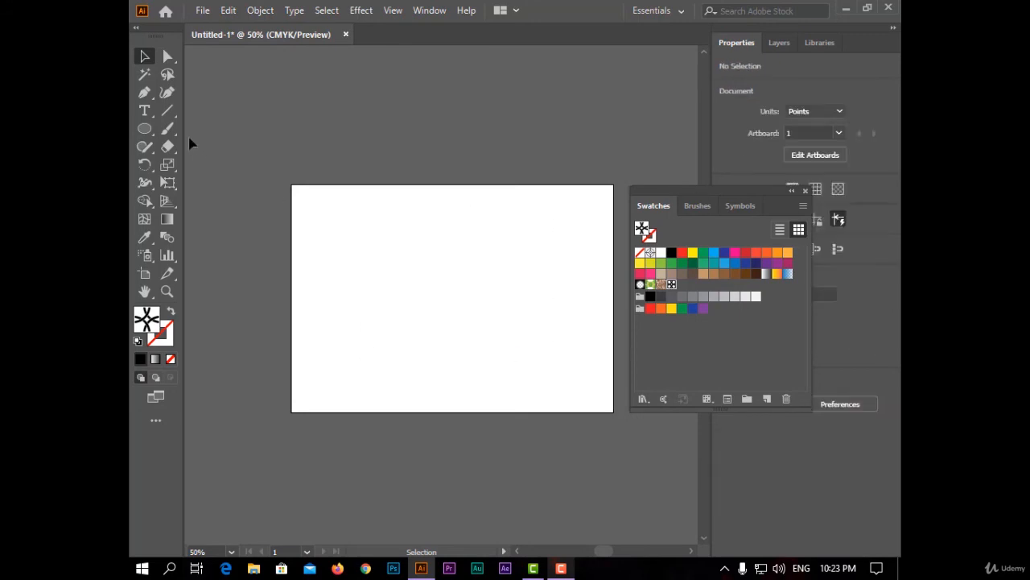
{"action": "left_click_drag", "start_coordinate": [150, 128], "coordinate": [234, 127]}
{"action": "left_click_drag", "start_coordinate": [292, 186], "coordinate": [614, 412]}
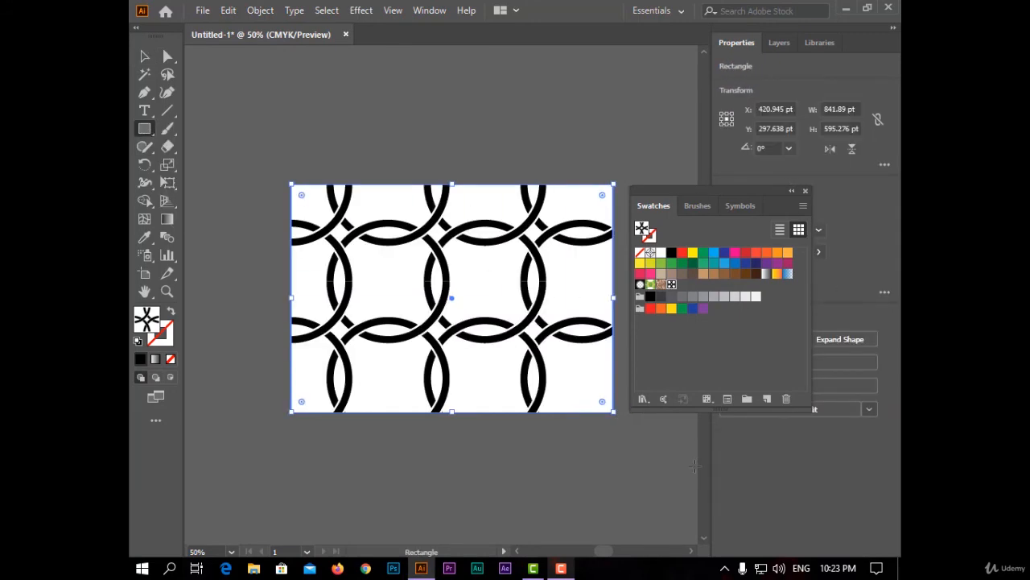
{"action": "left_click", "coordinate": [804, 193]}
Set up a non-uniform scale of 30% horizontally and 30% vertically for the pattern-filled rectangle.
{"action": "key", "text": "v"}
{"action": "right_click", "coordinate": [410, 202]}
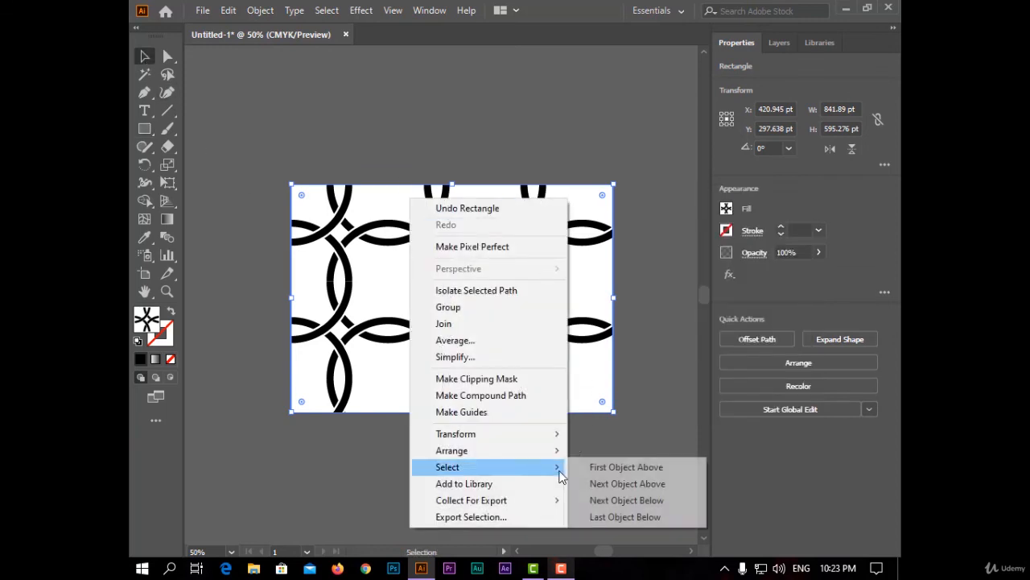
{"action": "mouse_move", "coordinate": [531, 433]}
{"action": "left_click", "coordinate": [603, 505]}
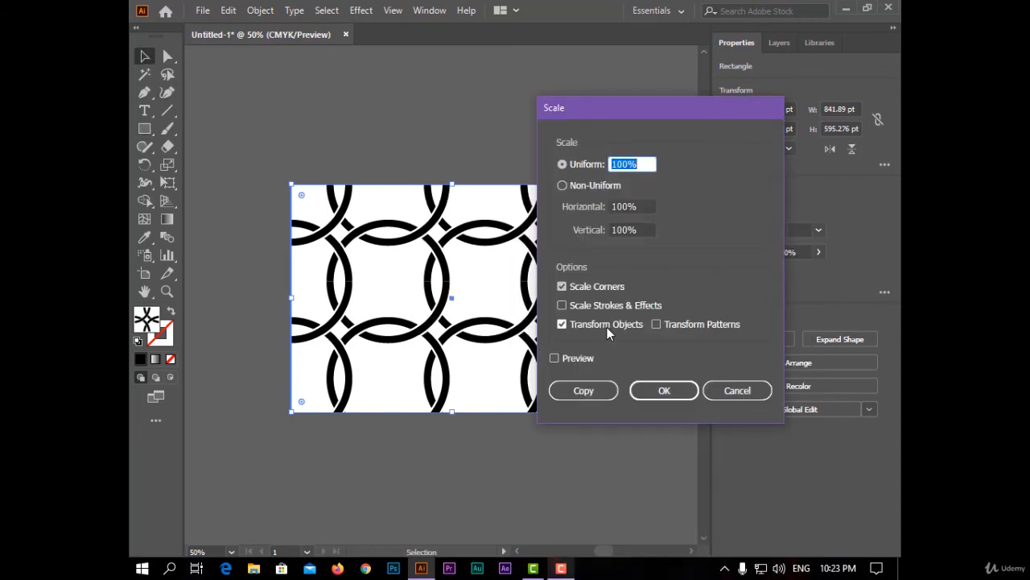
{"action": "left_click", "coordinate": [562, 186]}
{"action": "type", "text": "30"}
{"action": "key", "text": "Tab"}
{"action": "type", "text": "30"}
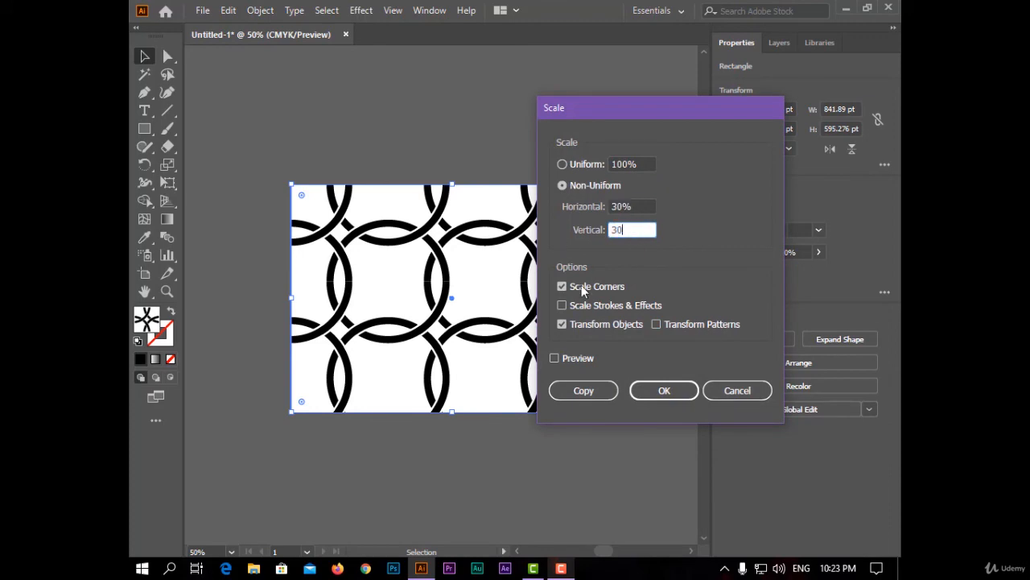
Preview the scaling, limit it to patterns without transforming objects, apply it, and deselect the rectangle.
{"action": "left_click", "coordinate": [586, 361]}
{"action": "left_click", "coordinate": [656, 324]}
{"action": "left_click", "coordinate": [562, 324]}
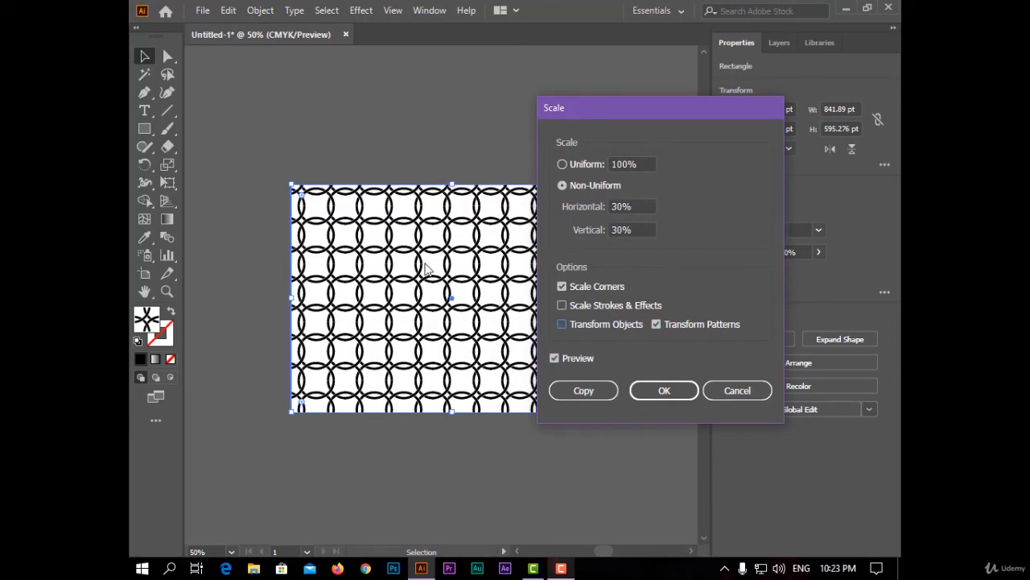
{"action": "left_click", "coordinate": [665, 392]}
{"action": "left_click", "coordinate": [598, 456]}
{"action": "key", "text": "ctrl+0"}
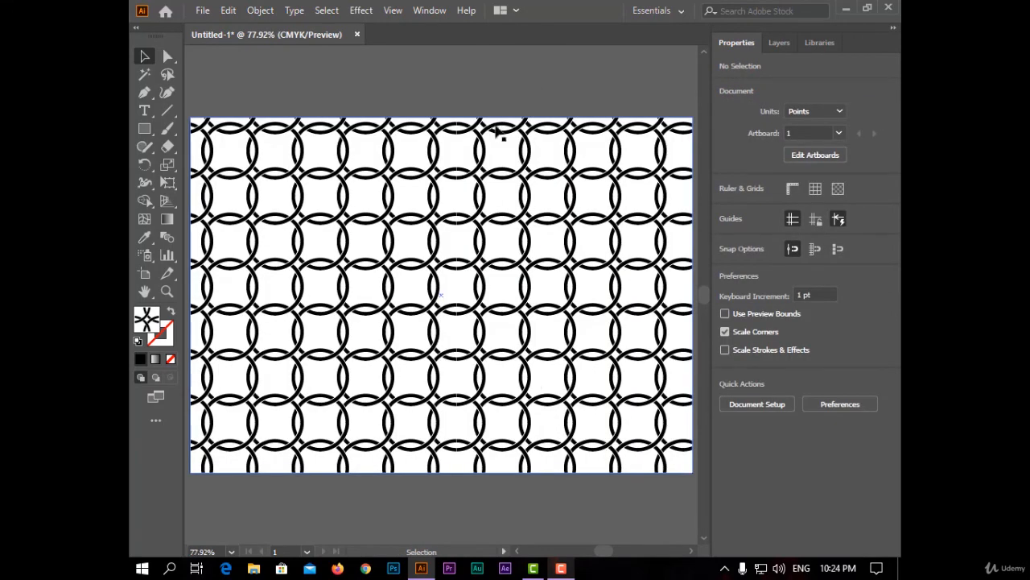
Show the rectangle's Appearance attributes and add a second fill to it.
{"action": "left_click", "coordinate": [429, 9]}
{"action": "left_click", "coordinate": [483, 40]}
{"action": "left_click_drag", "start_coordinate": [772, 192], "coordinate": [769, 91]}
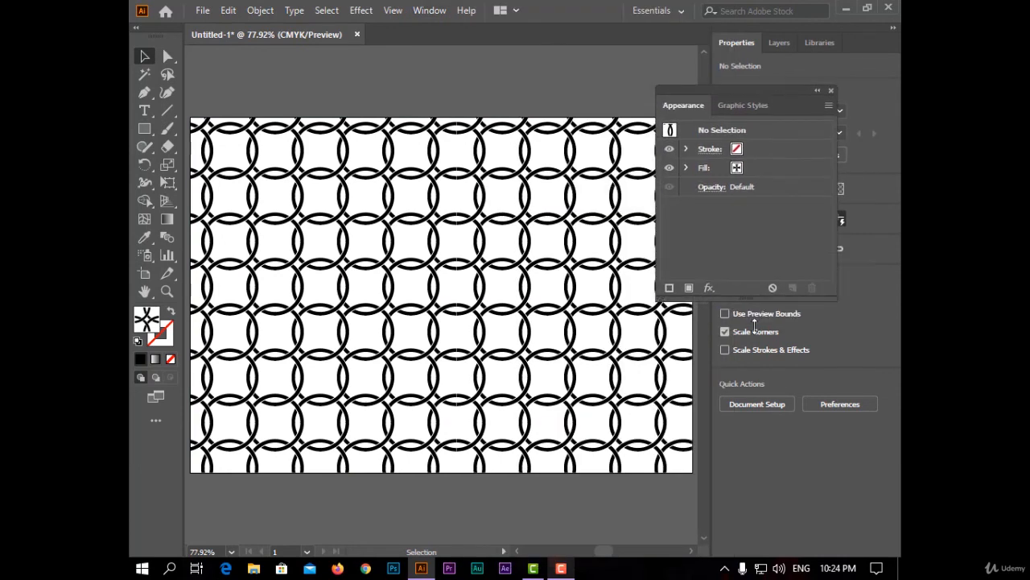
{"action": "key", "text": "ctrl+a"}
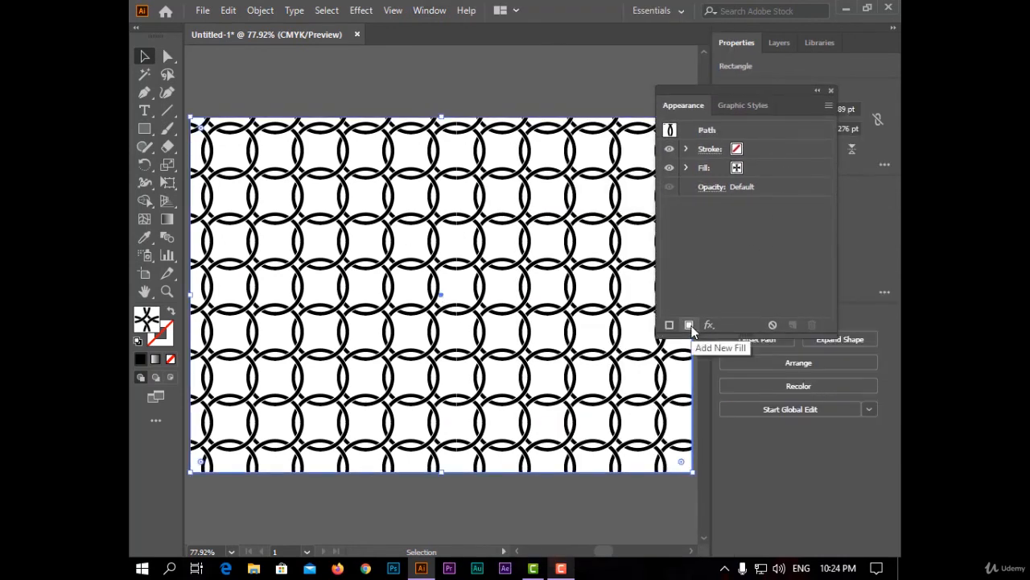
{"action": "left_click", "coordinate": [689, 324]}
{"action": "left_click_drag", "start_coordinate": [784, 148], "coordinate": [752, 195]}
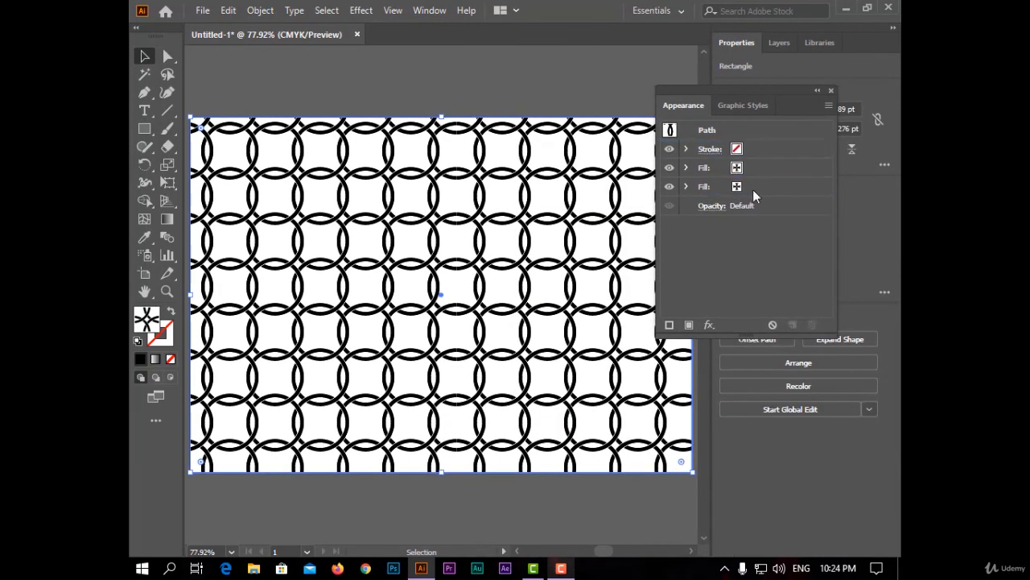
Try red on the rectangle's lower fill, and settle on the blue fading gradient swatch behind the pattern.
{"action": "left_click", "coordinate": [738, 186]}
{"action": "left_click", "coordinate": [737, 187]}
{"action": "left_click", "coordinate": [695, 212]}
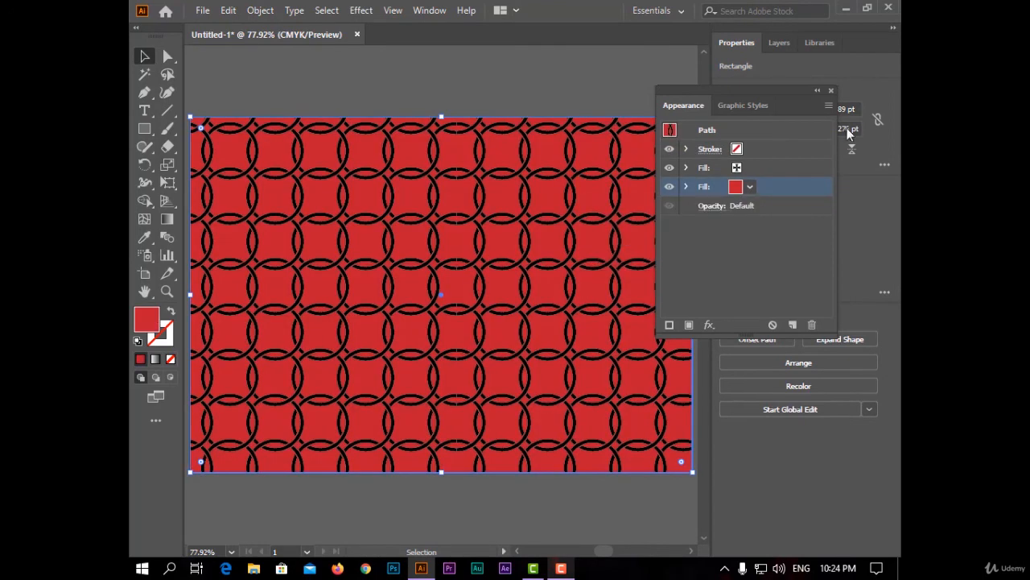
{"action": "left_click", "coordinate": [750, 186]}
{"action": "left_click", "coordinate": [611, 244]}
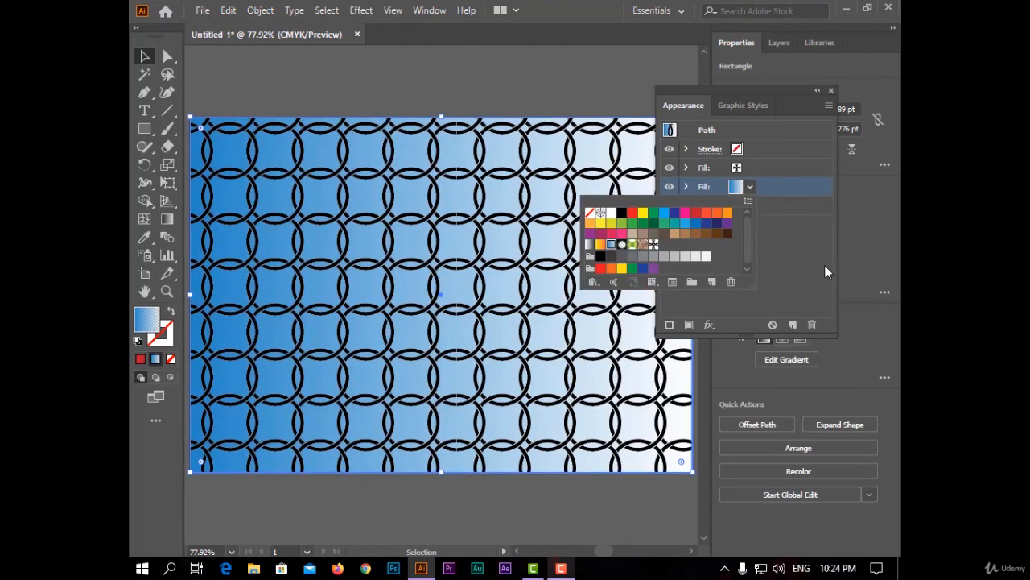
{"action": "left_click", "coordinate": [830, 90]}
Redirect the background gradient vertically, from blue at the rectangle's upper edge to white at its lower edge, and deselect it.
{"action": "left_click", "coordinate": [167, 200]}
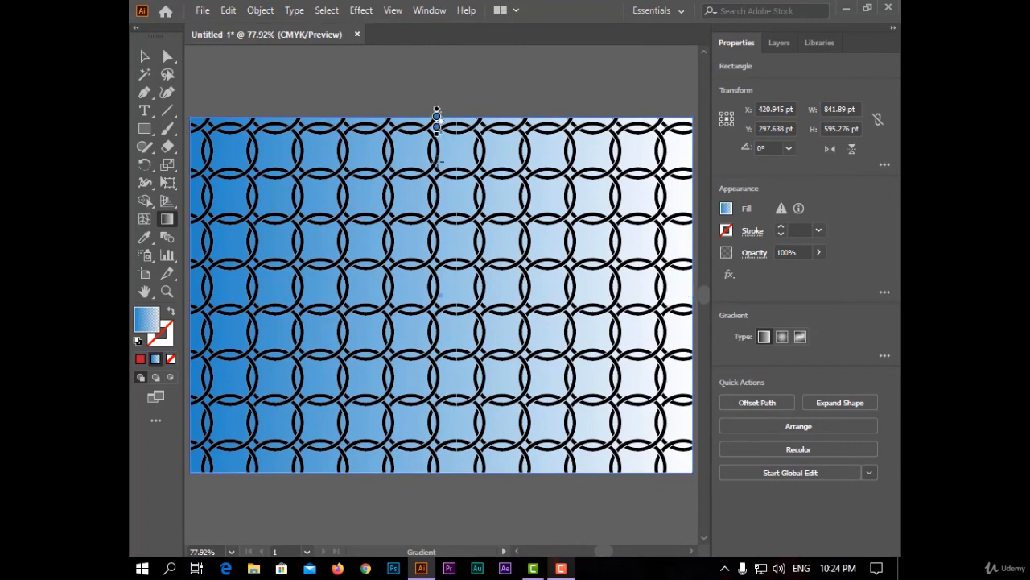
{"action": "left_click_drag", "start_coordinate": [437, 110], "coordinate": [438, 471]}
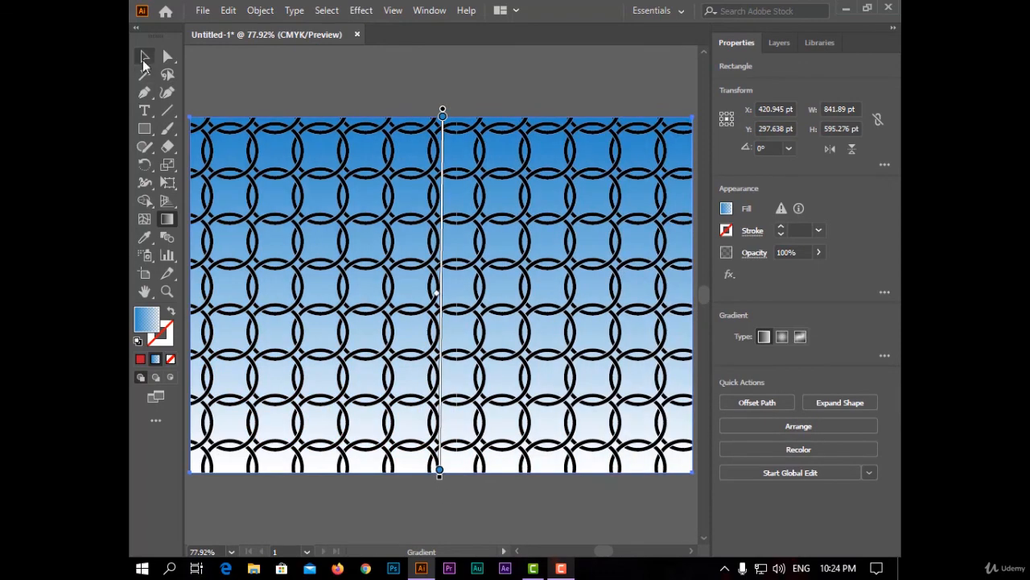
{"action": "left_click", "coordinate": [144, 58]}
{"action": "left_click", "coordinate": [343, 85]}
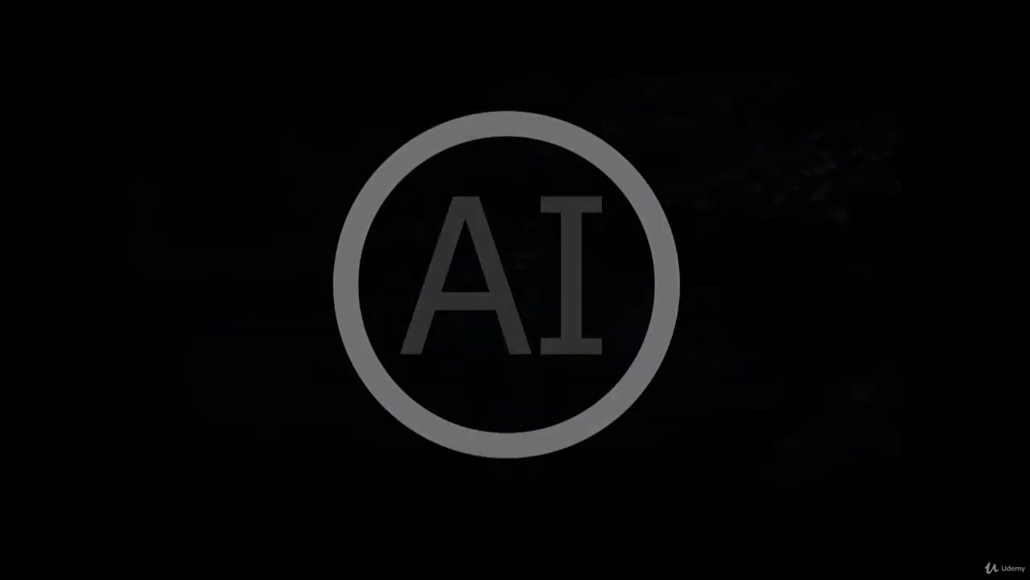